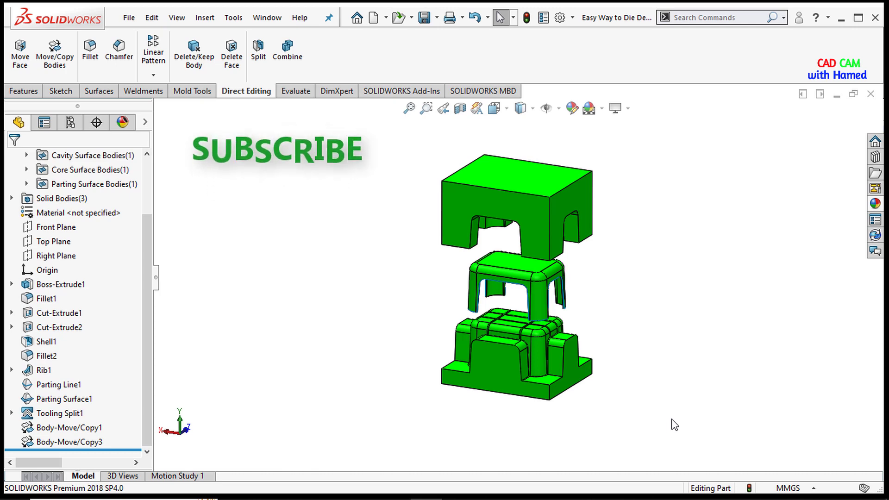
{"action": "middle_click_drag", "start_coordinate": [677, 423], "coordinate": [443, 421]}
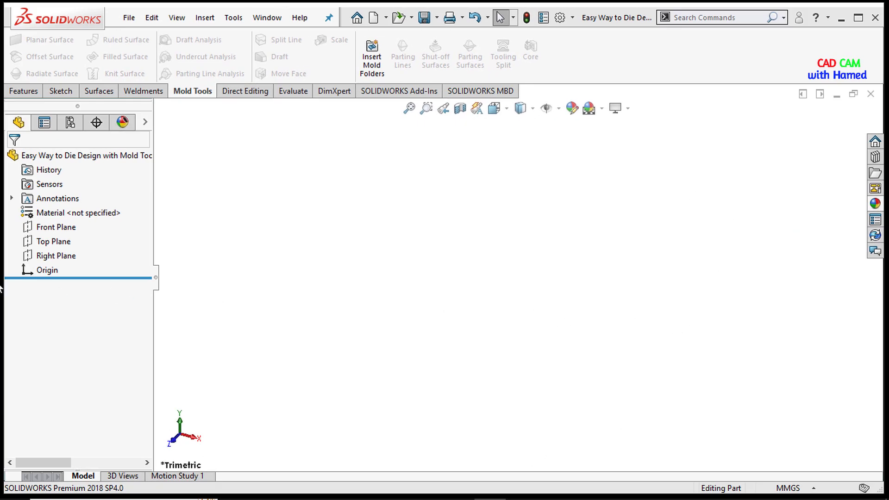
Step: Sketch a center rectangle about 228 by 158 mm on the Top Plane, centred on the origin
{"action": "right_click", "coordinate": [52, 242]}
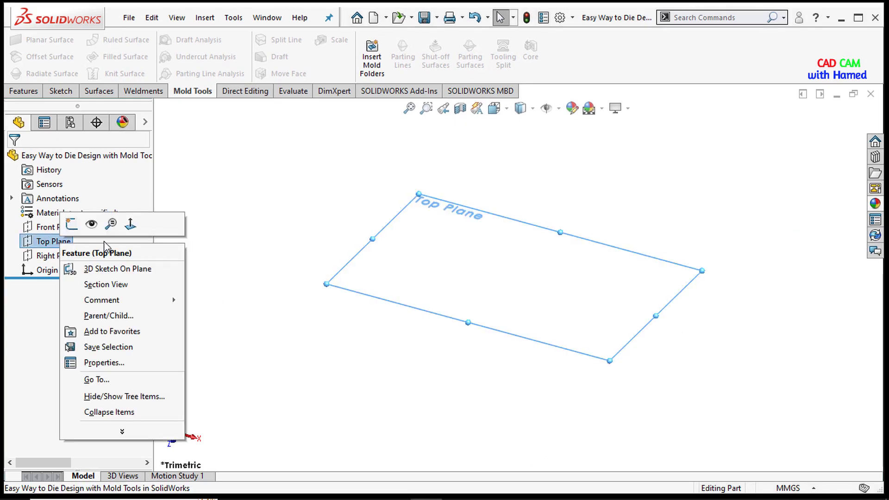
{"action": "left_click", "coordinate": [131, 225]}
{"action": "left_click", "coordinate": [61, 92]}
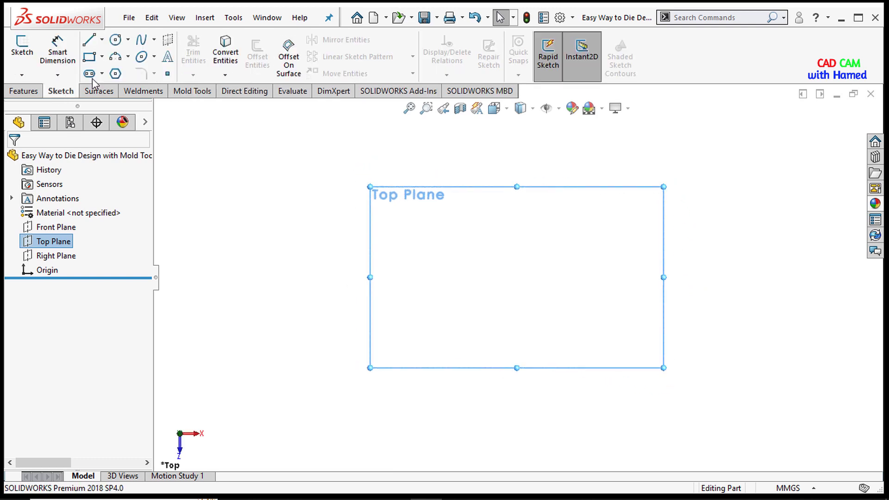
{"action": "left_click", "coordinate": [102, 56]}
{"action": "left_click", "coordinate": [106, 87]}
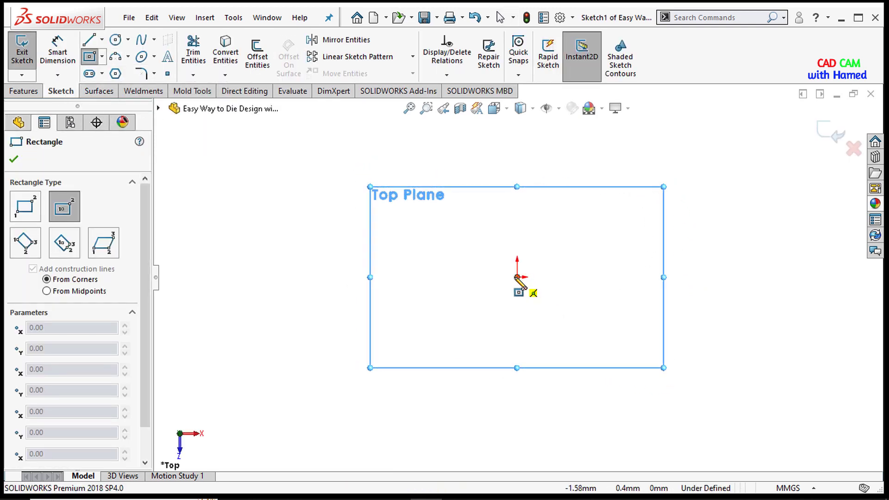
{"action": "left_click", "coordinate": [517, 276]}
{"action": "left_click", "coordinate": [329, 193]}
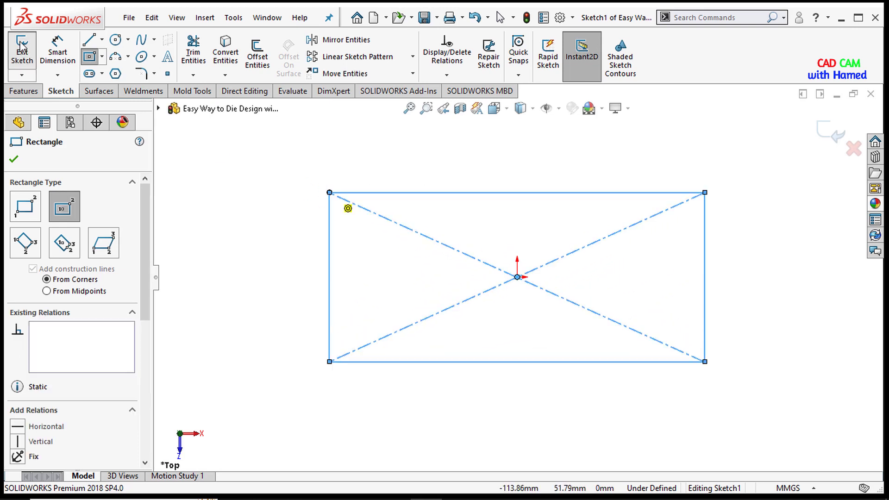
Step: Dimension the rectangle to 350 mm wide and 250 mm high
{"action": "left_click", "coordinate": [54, 58]}
{"action": "left_click", "coordinate": [485, 362]}
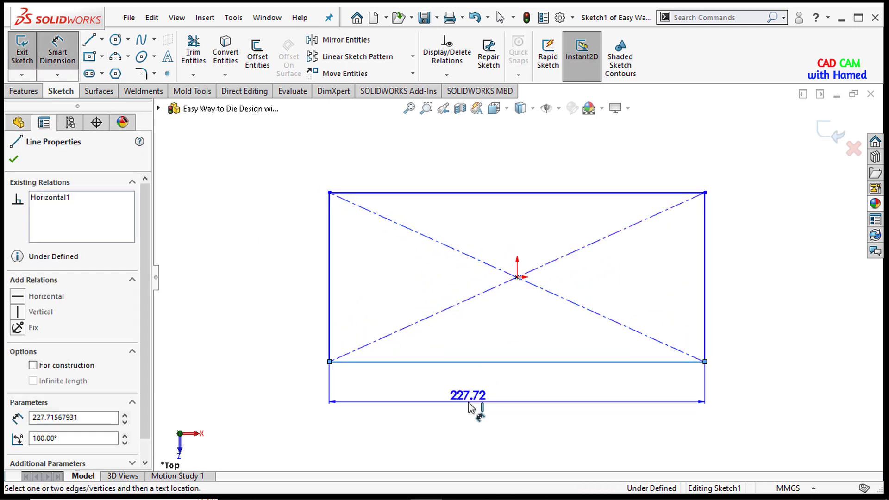
{"action": "left_click", "coordinate": [469, 407]}
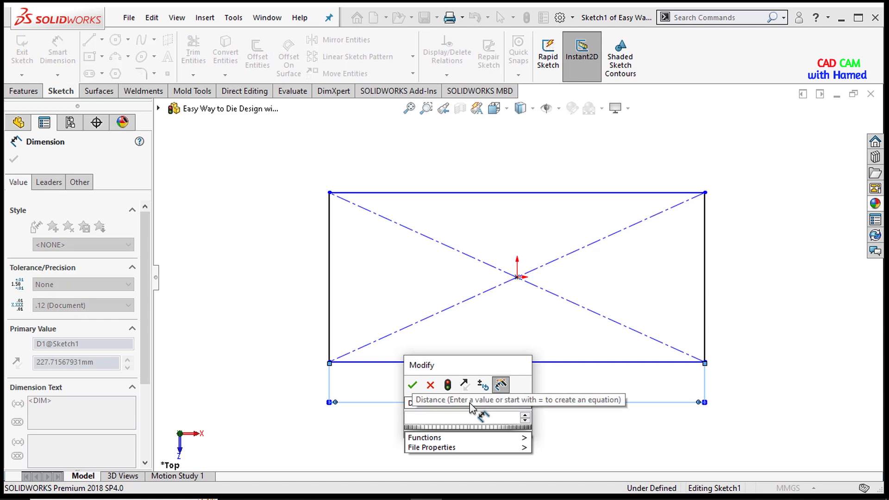
{"action": "type", "text": "350"}
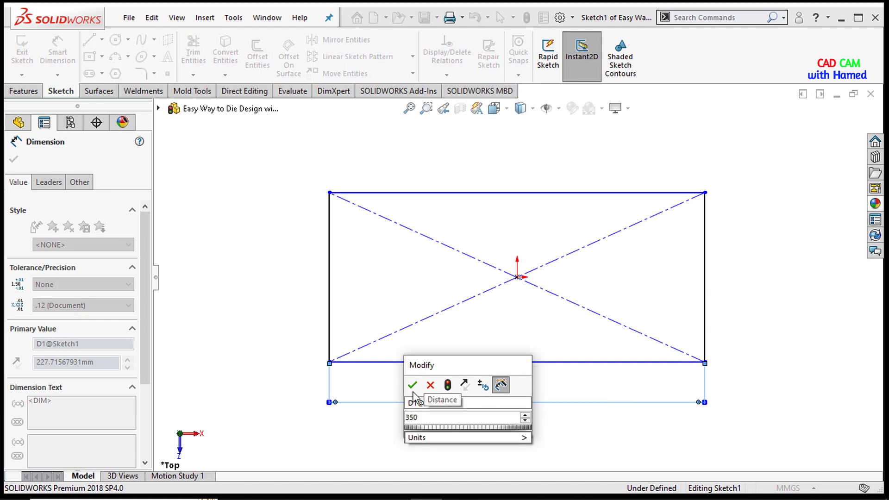
{"action": "left_click", "coordinate": [412, 386]}
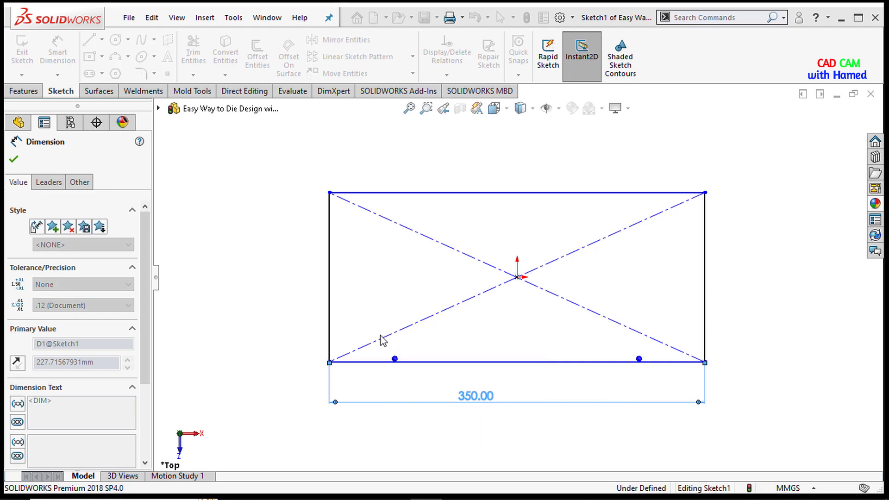
{"action": "left_click", "coordinate": [330, 269]}
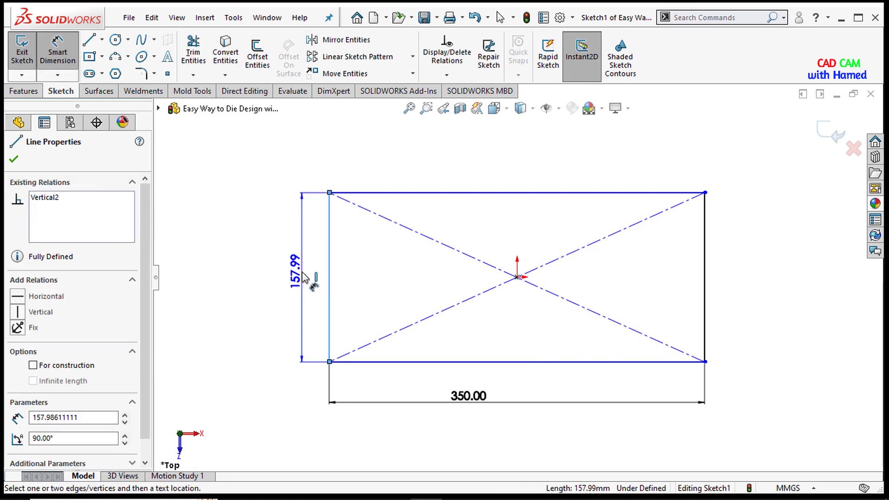
{"action": "left_click", "coordinate": [302, 276]}
{"action": "type", "text": "2"}
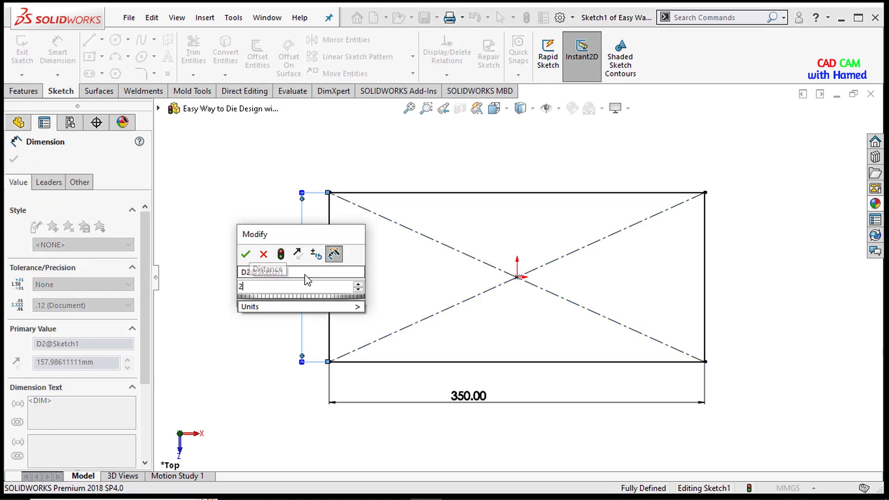
{"action": "left_click", "coordinate": [247, 256]}
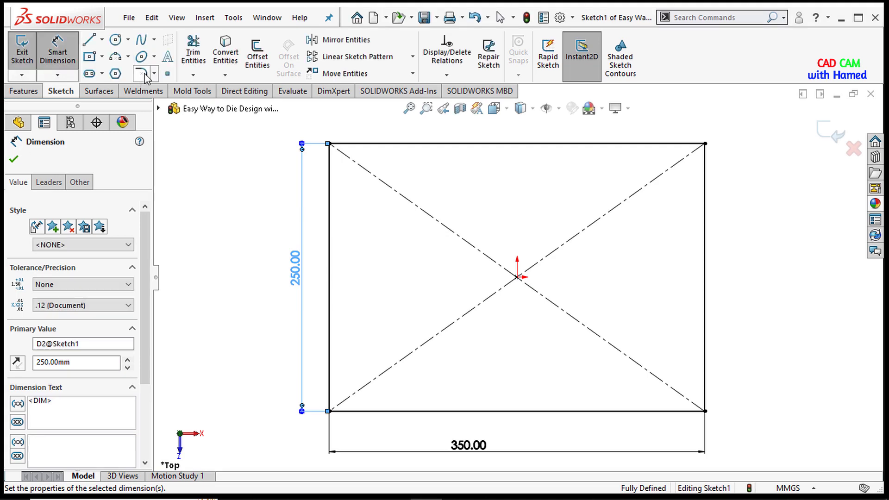
Step: Round all four corners of the rectangle with 50 mm sketch fillets
{"action": "left_click", "coordinate": [142, 73]}
{"action": "left_click_drag", "start_coordinate": [246, 138], "coordinate": [784, 451]}
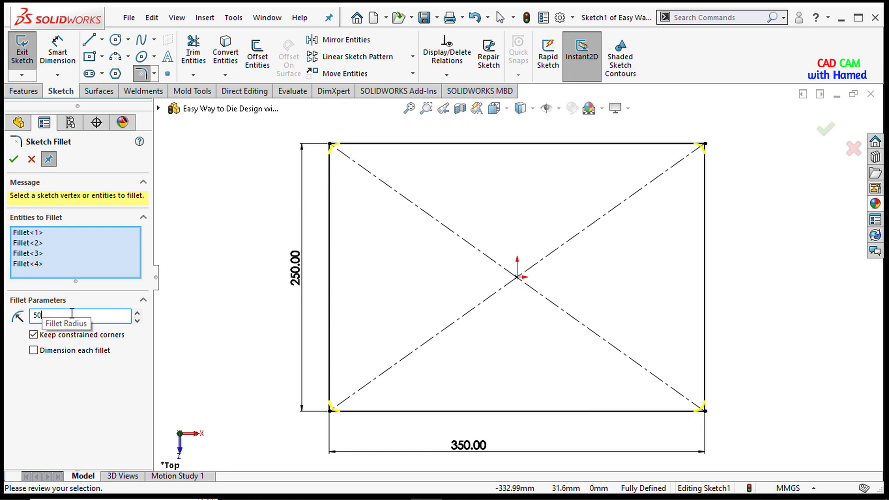
{"action": "left_click", "coordinate": [12, 160]}
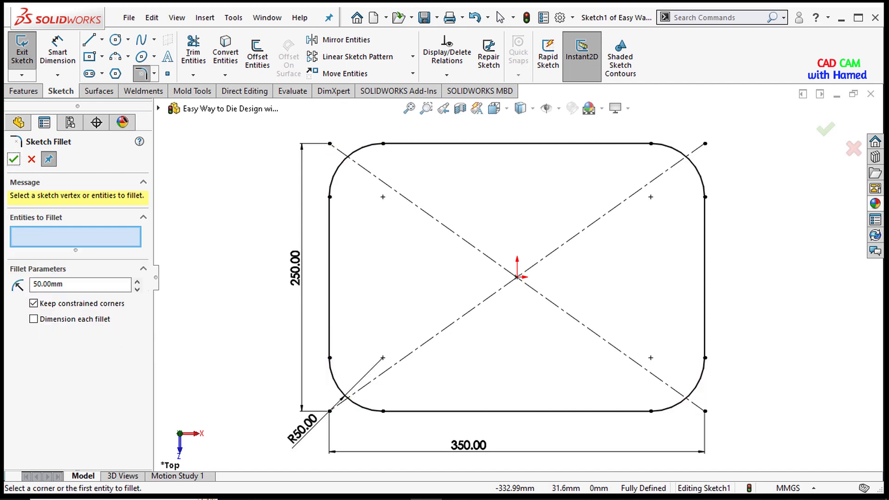
{"action": "left_click", "coordinate": [31, 93]}
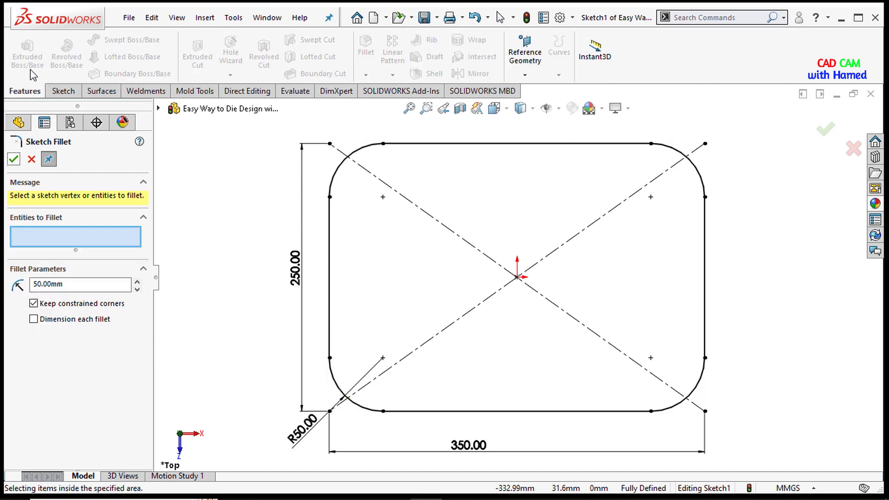
{"action": "left_click", "coordinate": [14, 161]}
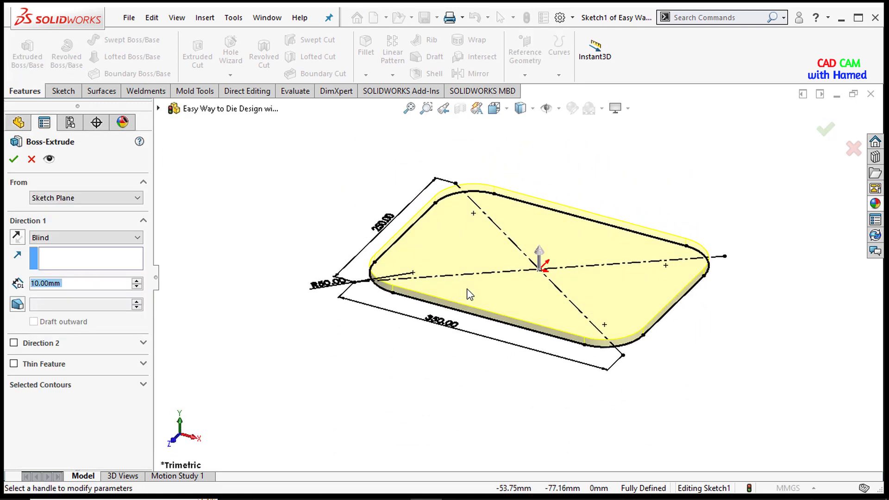
Step: Set the boss extrusion of the rounded rectangle to run downward with a blind depth of 200 mm
{"action": "left_click", "coordinate": [18, 240]}
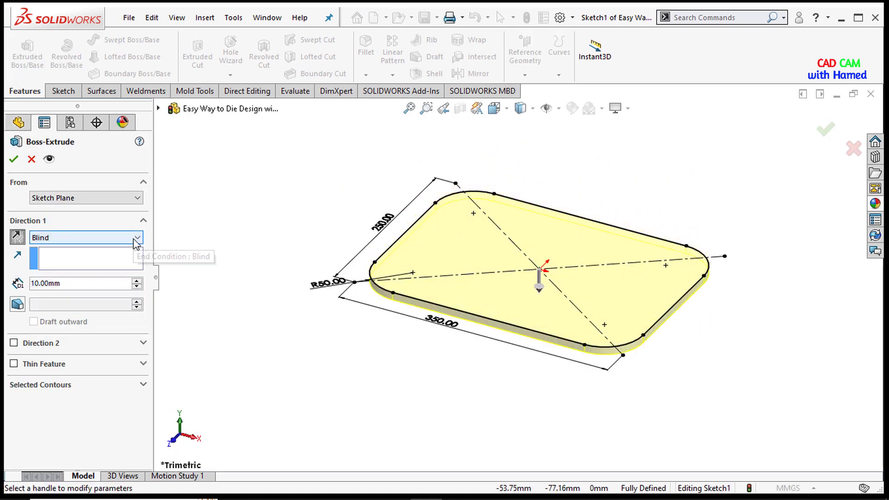
{"action": "left_click", "coordinate": [136, 242]}
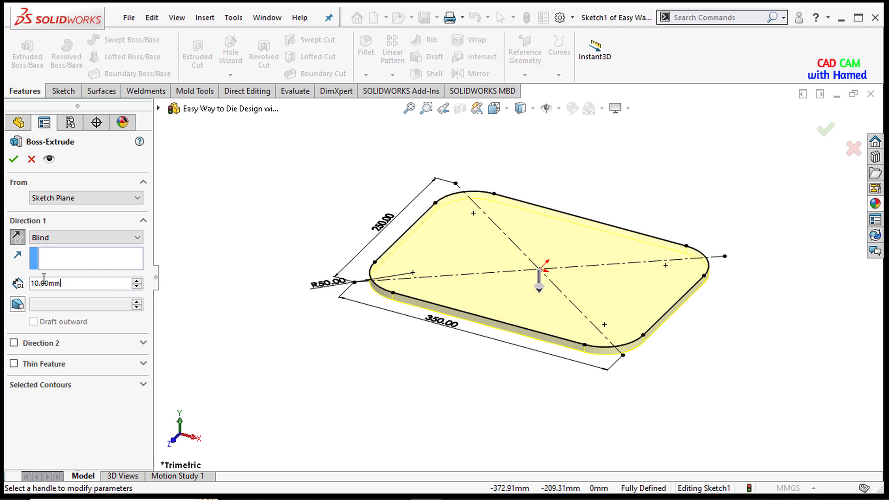
{"action": "key", "text": "BackSpace"}
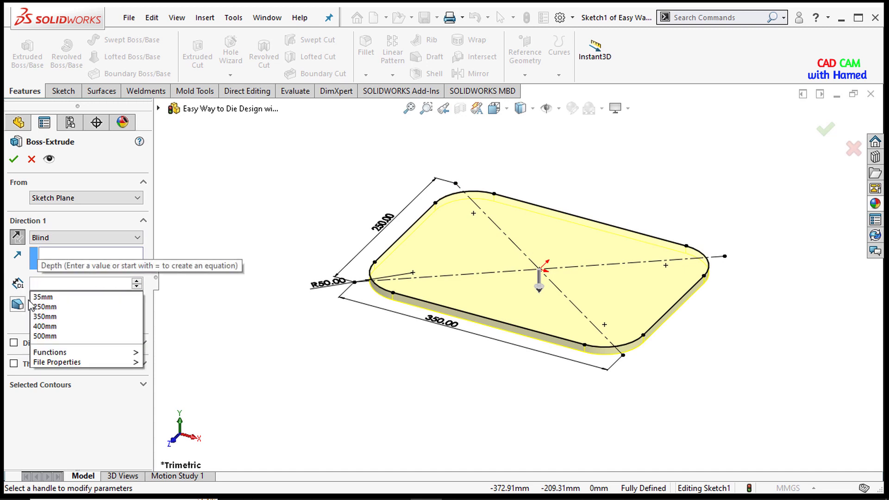
{"action": "type", "text": "200"}
{"action": "key", "text": "Return"}
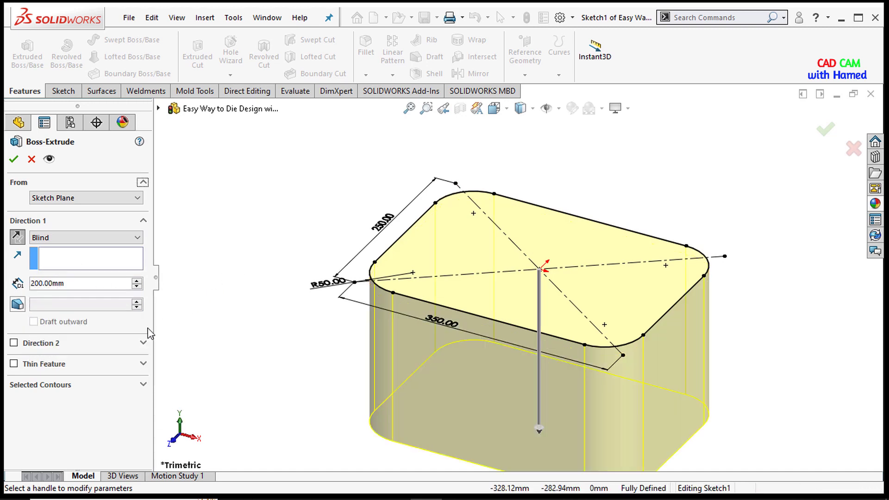
Step: Add a 2° outward draft to the extrusion and create the solid block
{"action": "middle_click_drag", "start_coordinate": [491, 352], "coordinate": [537, 334]}
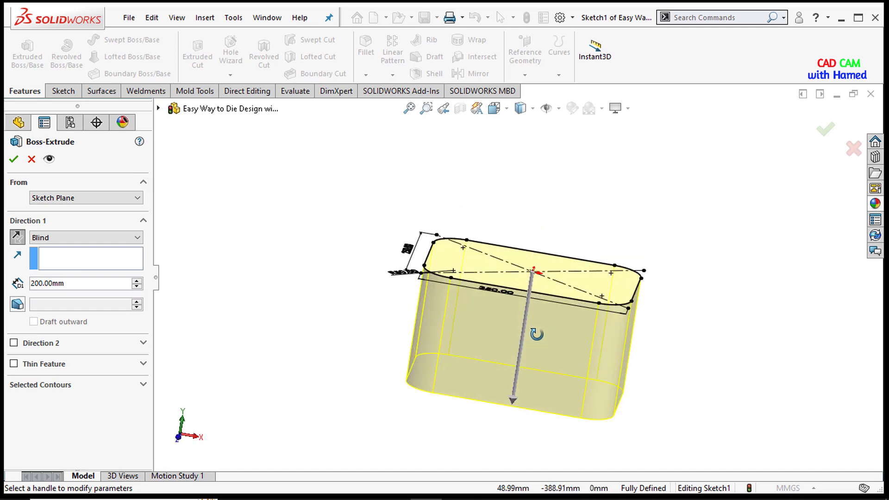
{"action": "left_click", "coordinate": [20, 305]}
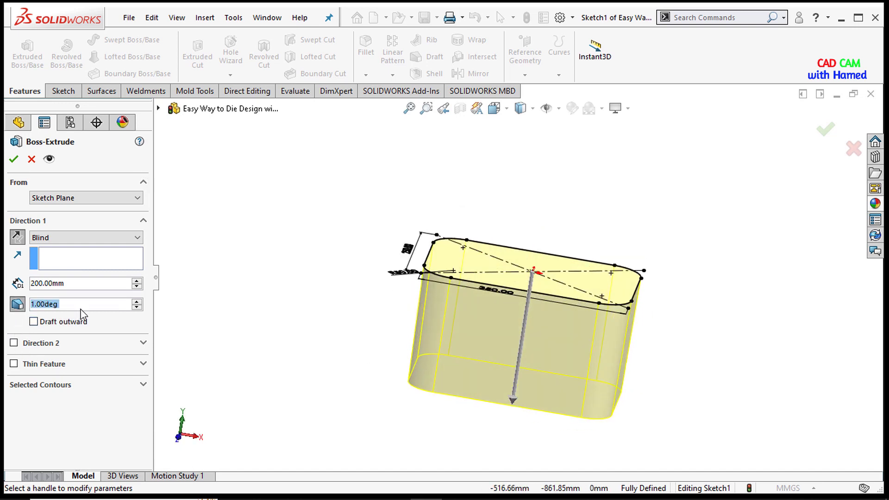
{"action": "type", "text": "2"}
{"action": "key", "text": "Return"}
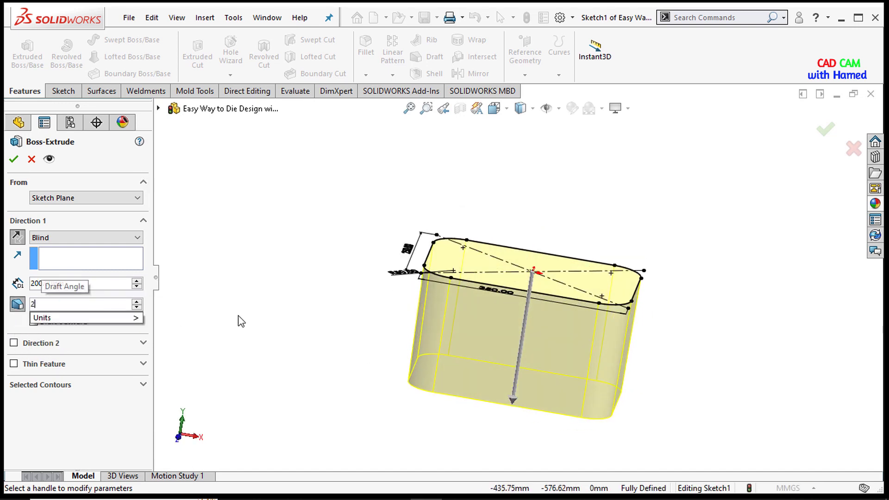
{"action": "left_click", "coordinate": [33, 322]}
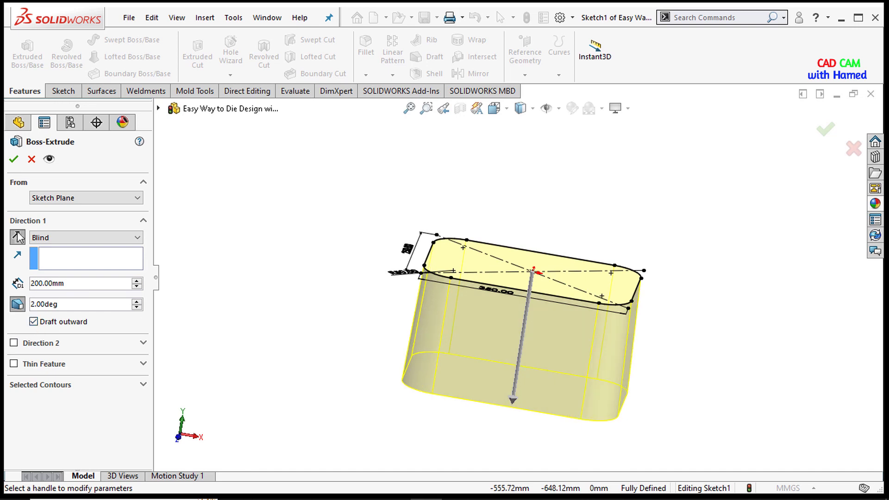
{"action": "left_click", "coordinate": [13, 160]}
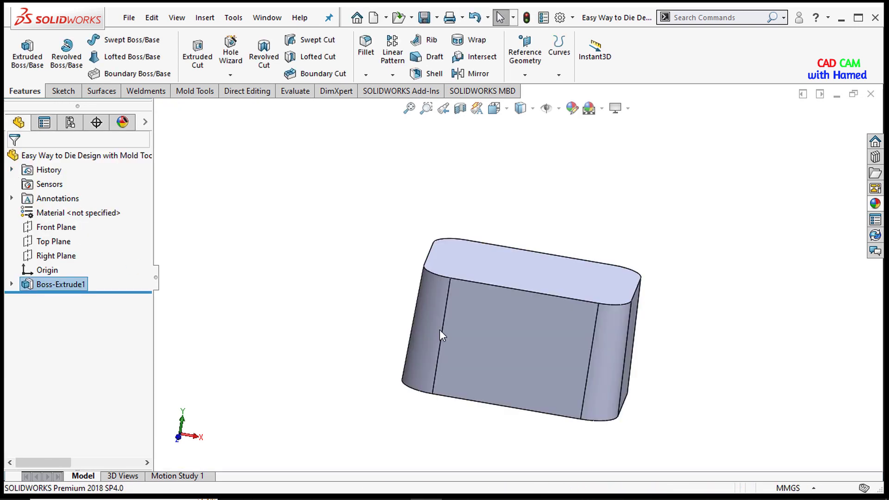
Step: Fillet the outer edge loop of the block's top face with a 30 mm radius
{"action": "middle_click_drag", "start_coordinate": [471, 254], "coordinate": [439, 344]}
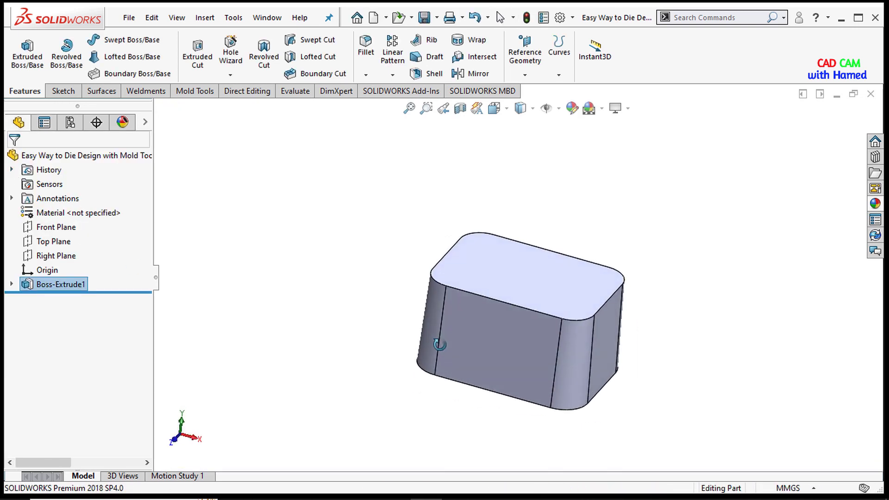
{"action": "left_click", "coordinate": [370, 53]}
{"action": "left_click", "coordinate": [475, 293]}
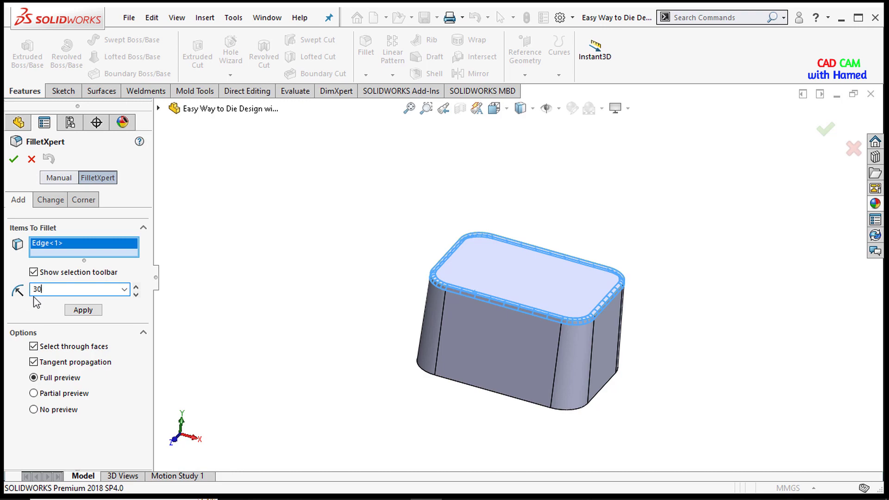
{"action": "left_click", "coordinate": [13, 159]}
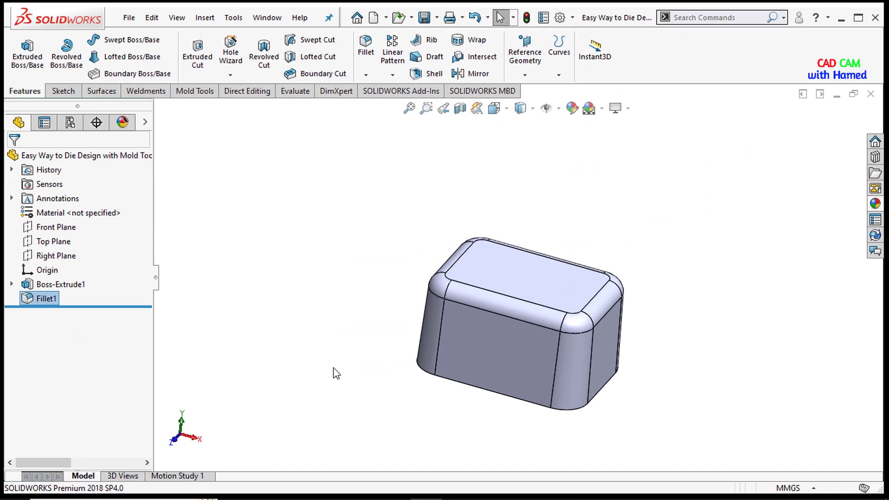
Step: Sketch a corner rectangle about 121 mm high on the Front Plane, with its base on the block's bottom edge
{"action": "right_click", "coordinate": [59, 226]}
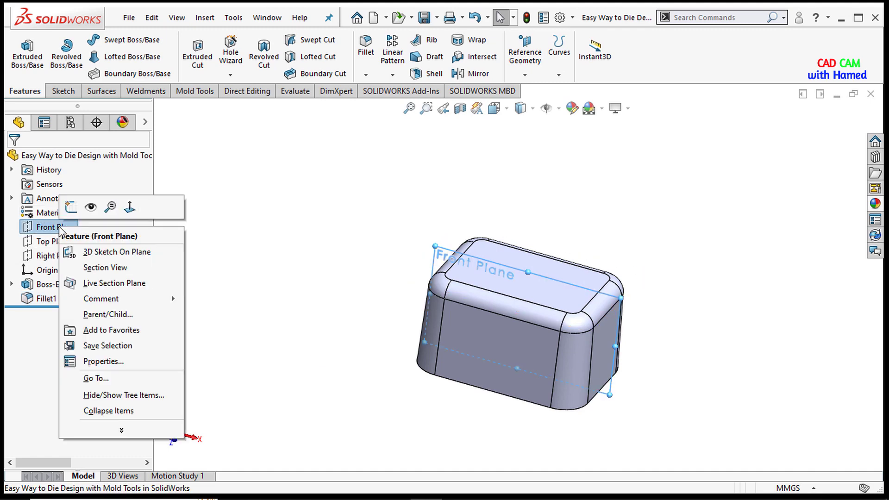
{"action": "left_click", "coordinate": [129, 214]}
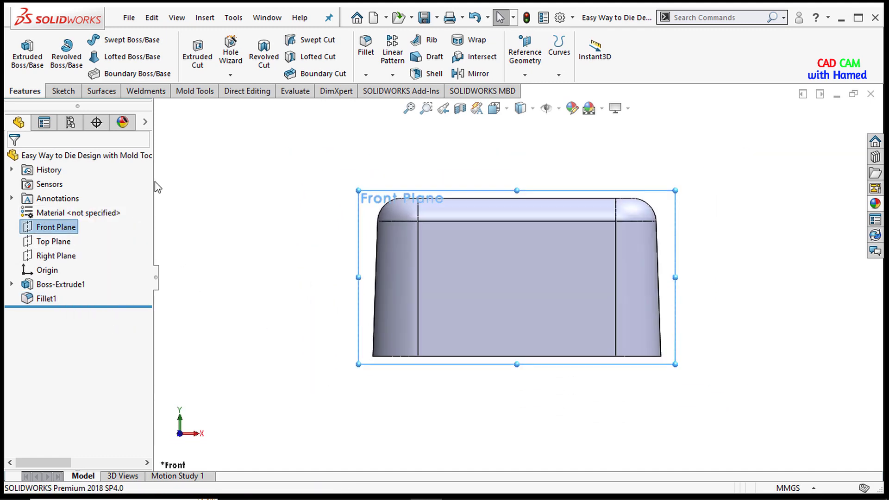
{"action": "left_click", "coordinate": [63, 91]}
{"action": "left_click", "coordinate": [22, 47]}
{"action": "left_click", "coordinate": [102, 57]}
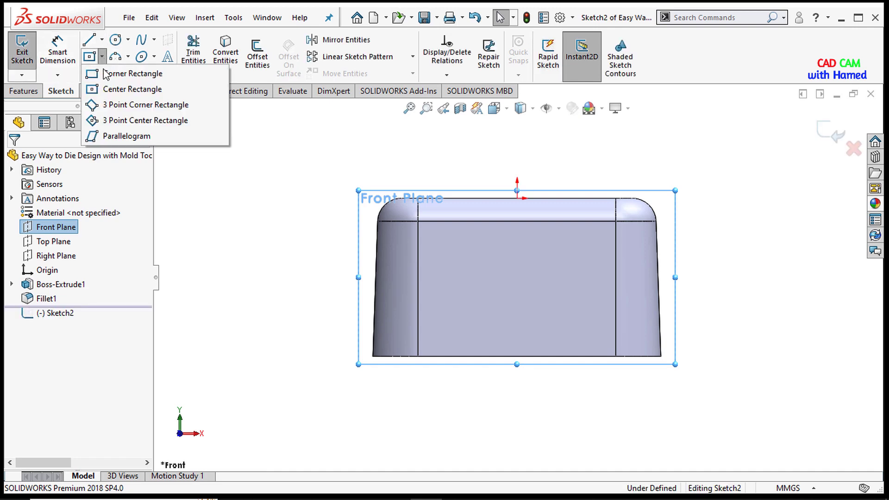
{"action": "left_click", "coordinate": [116, 74]}
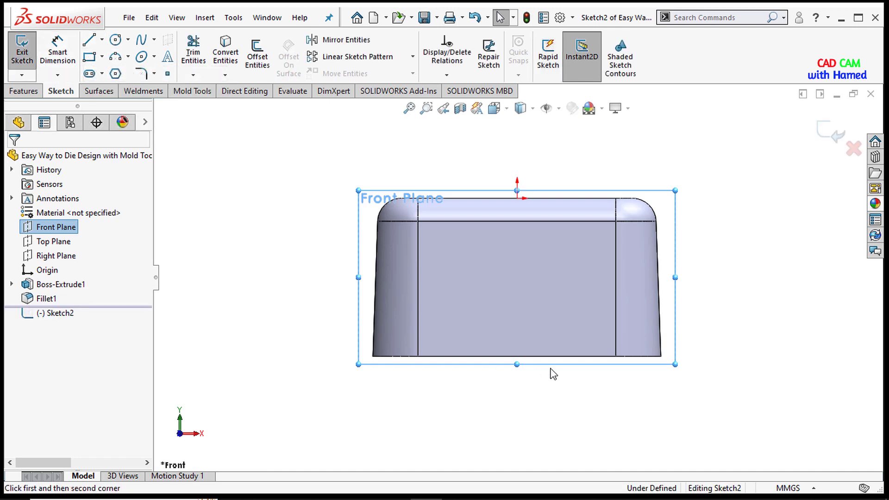
{"action": "left_click", "coordinate": [433, 260]}
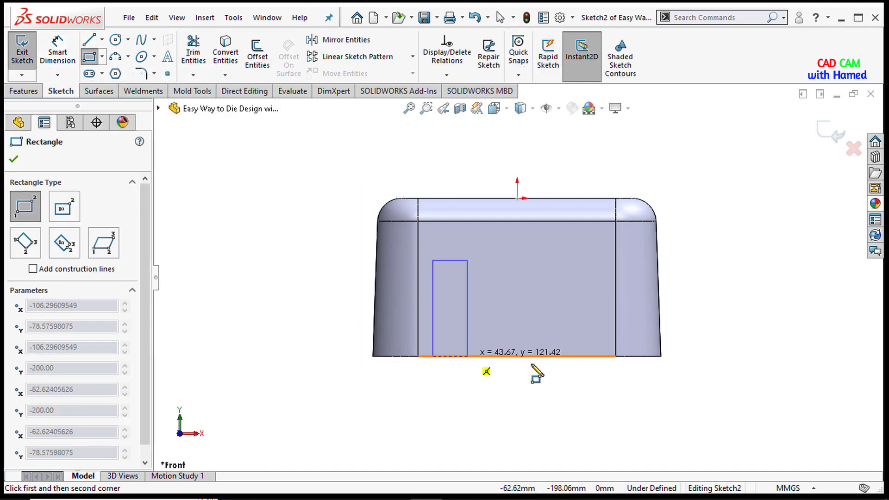
{"action": "left_click", "coordinate": [607, 356]}
{"action": "key", "text": "Escape"}
{"action": "key", "text": "Escape"}
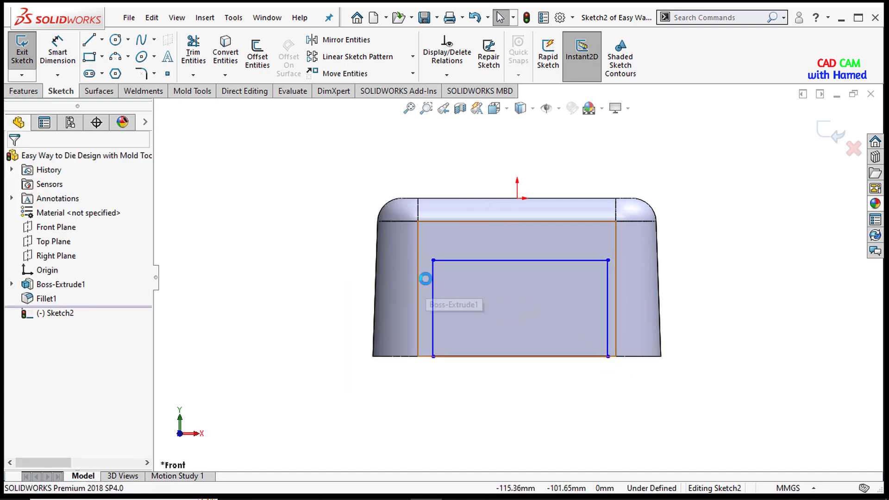
Step: Remove the vertical relations from the rectangle's two side lines and pull its upper corners inward into a trapezoid with a top edge about 167 mm wide
{"action": "left_click", "coordinate": [434, 274]}
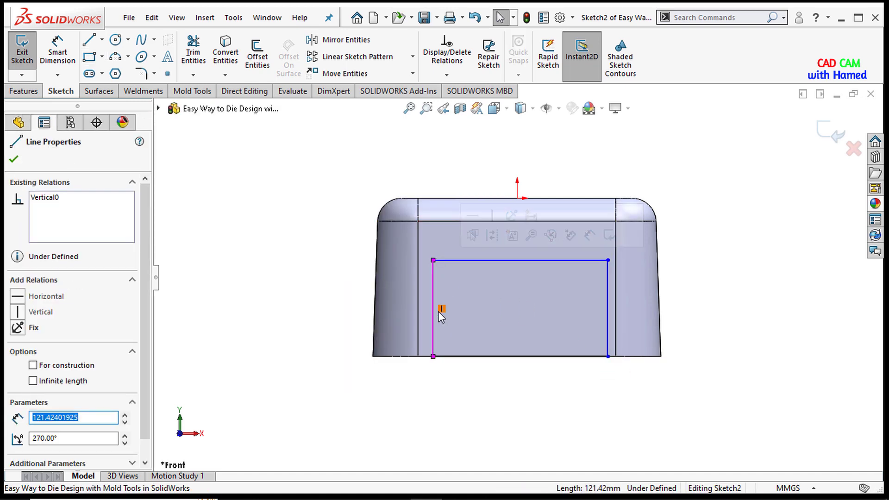
{"action": "left_click", "coordinate": [442, 309]}
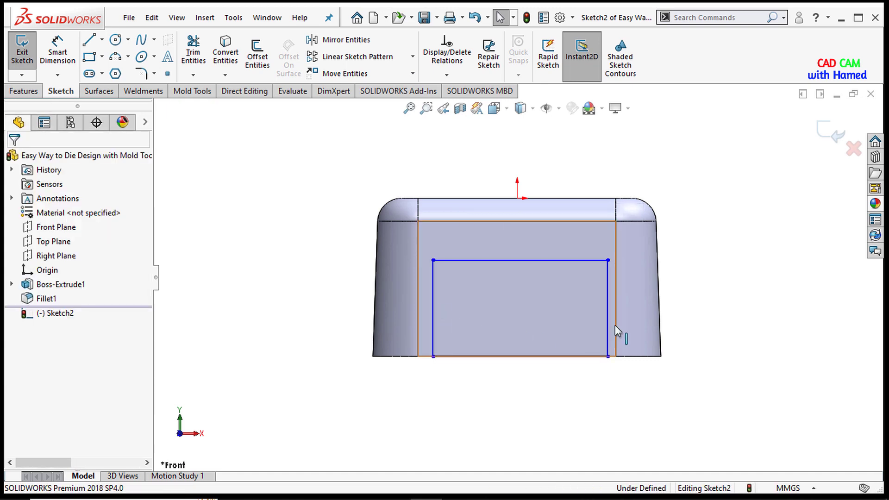
{"action": "left_click", "coordinate": [608, 310]}
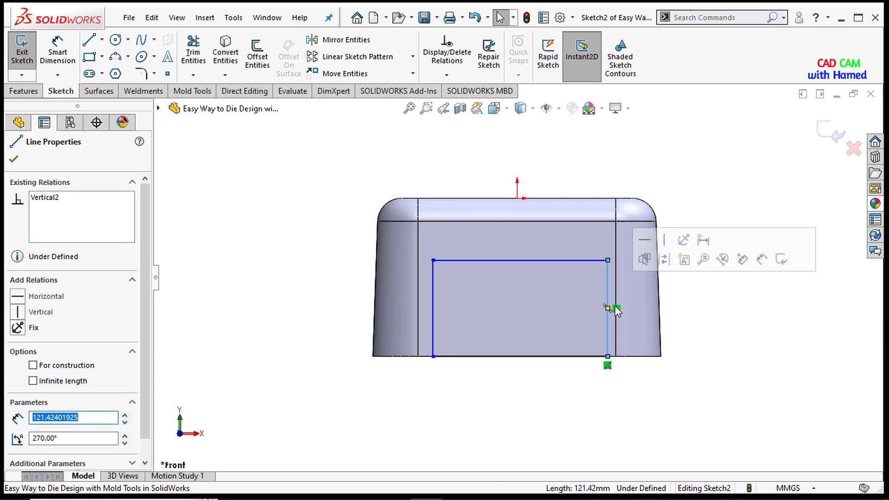
{"action": "left_click", "coordinate": [618, 308]}
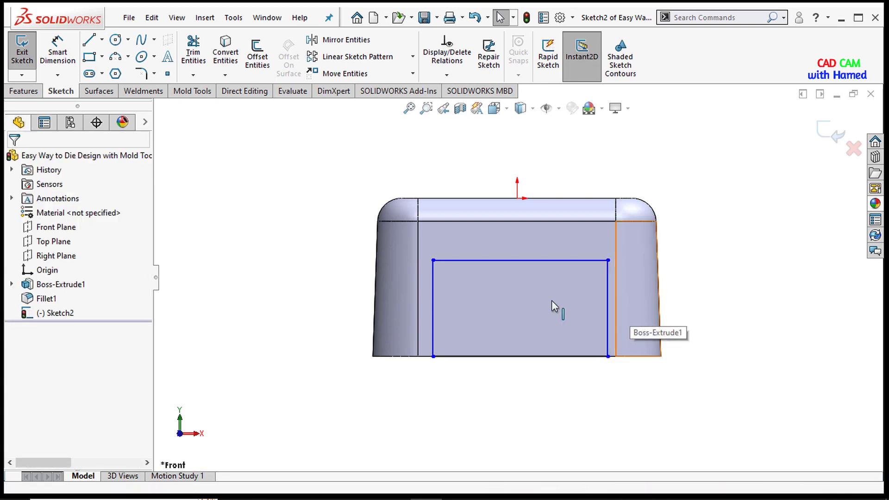
{"action": "left_click_drag", "start_coordinate": [433, 260], "coordinate": [457, 262]}
{"action": "left_click_drag", "start_coordinate": [608, 262], "coordinate": [586, 273]}
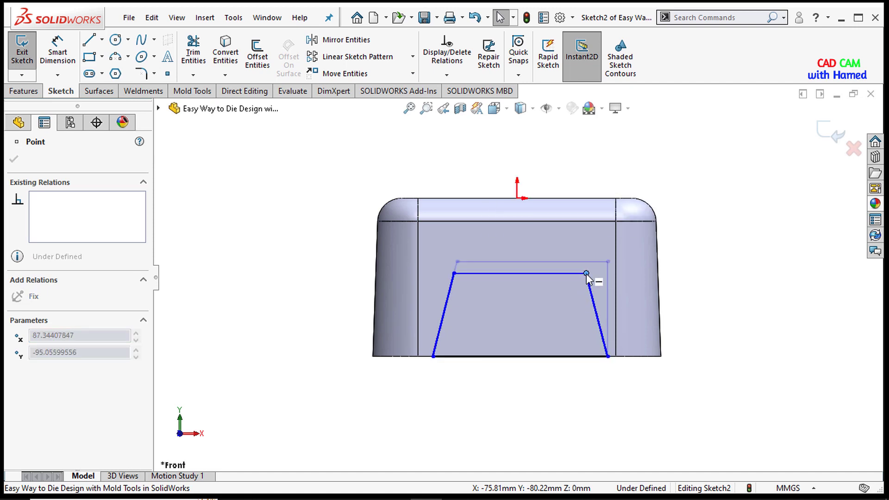
Step: Draw a vertical centerline from the origin down to the block's bottom edge
{"action": "left_click", "coordinate": [102, 39]}
{"action": "left_click", "coordinate": [107, 55]}
{"action": "left_click", "coordinate": [101, 40]}
{"action": "left_click", "coordinate": [111, 71]}
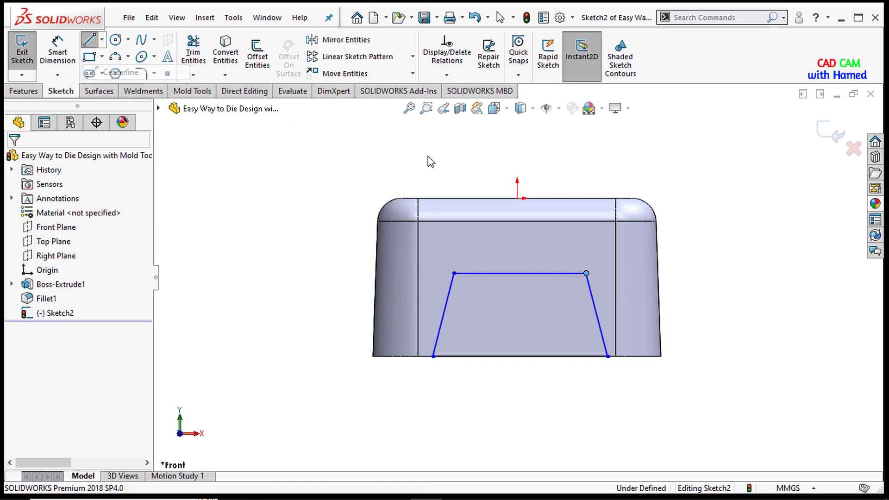
{"action": "left_click", "coordinate": [517, 198]}
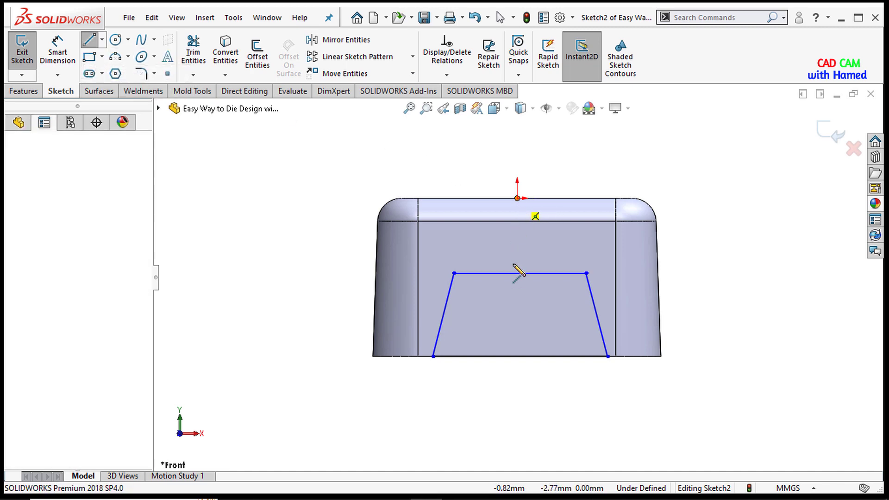
{"action": "left_click", "coordinate": [517, 356]}
{"action": "right_click", "coordinate": [469, 323]}
{"action": "left_click", "coordinate": [506, 334]}
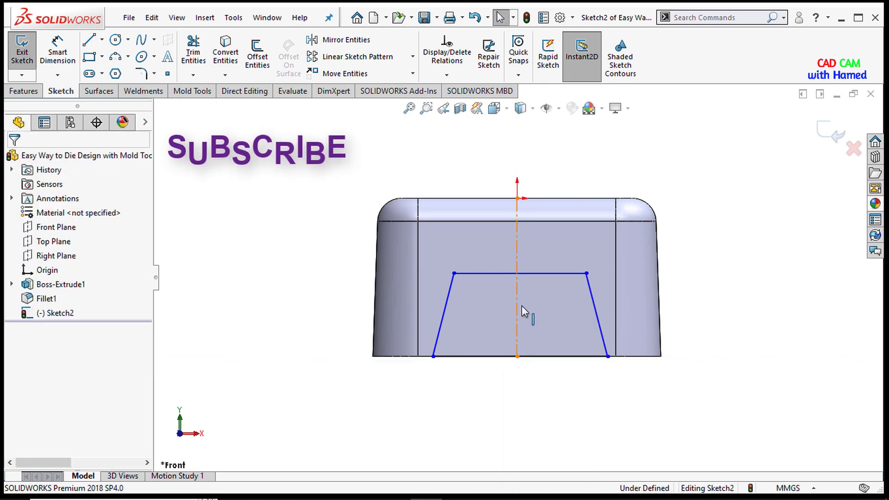
{"action": "left_click", "coordinate": [517, 310]}
{"action": "left_click", "coordinate": [283, 254]}
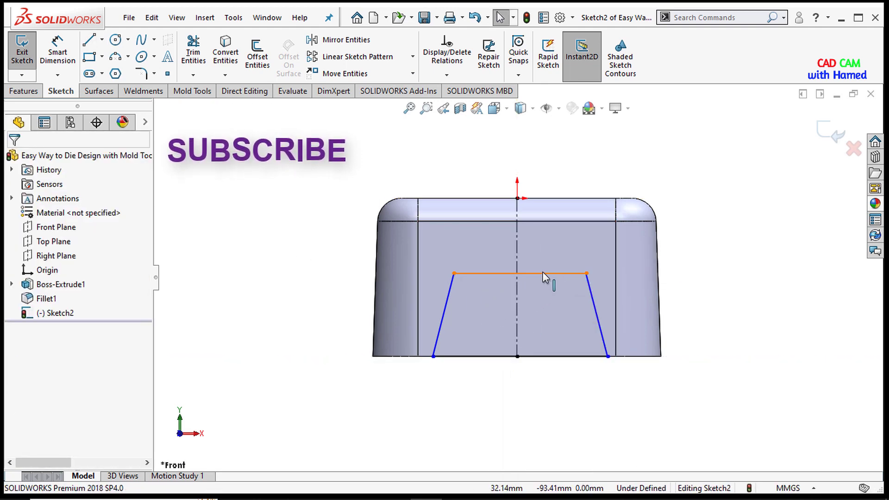
Step: Make the midpoint of the trapezoid's top line coincident with the vertical centerline
{"action": "left_click", "coordinate": [539, 277]}
{"action": "right_click", "coordinate": [540, 276]}
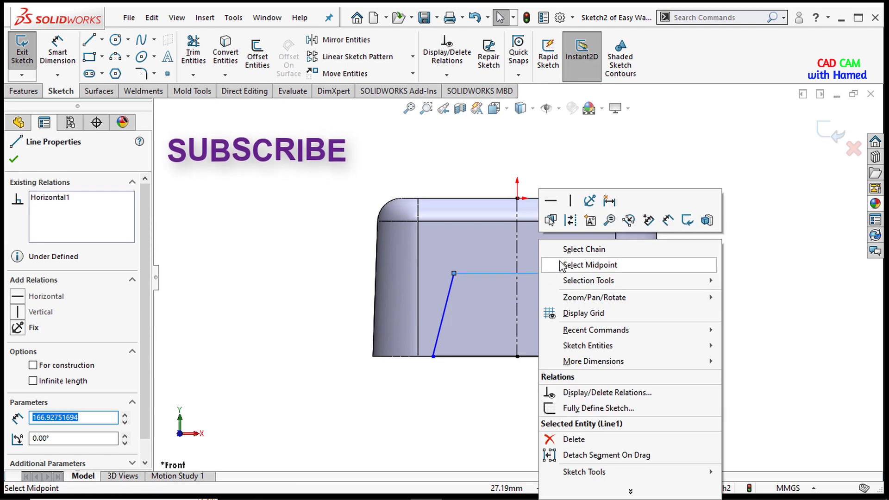
{"action": "left_click", "coordinate": [591, 266]}
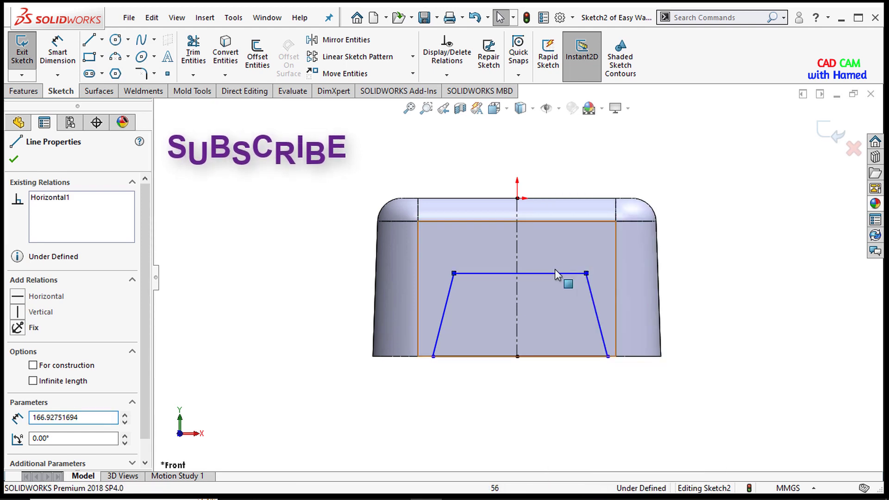
{"action": "left_click", "coordinate": [517, 253], "text": "ctrl"}
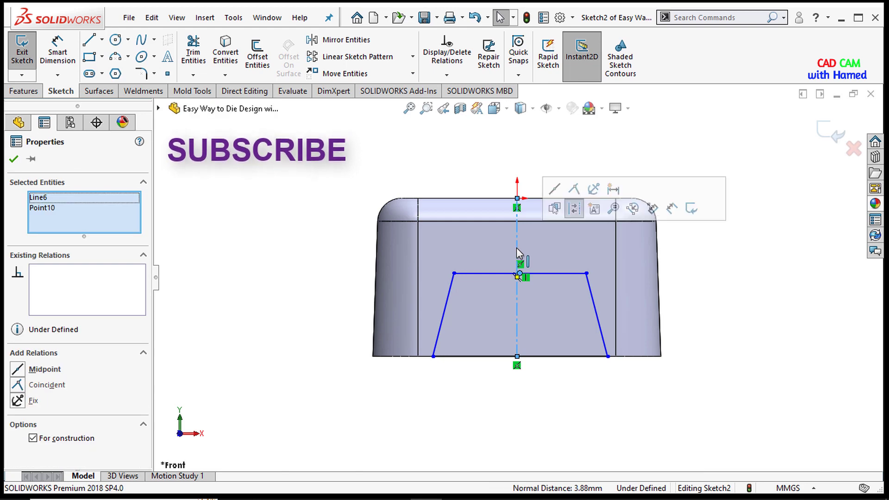
{"action": "left_click", "coordinate": [574, 189]}
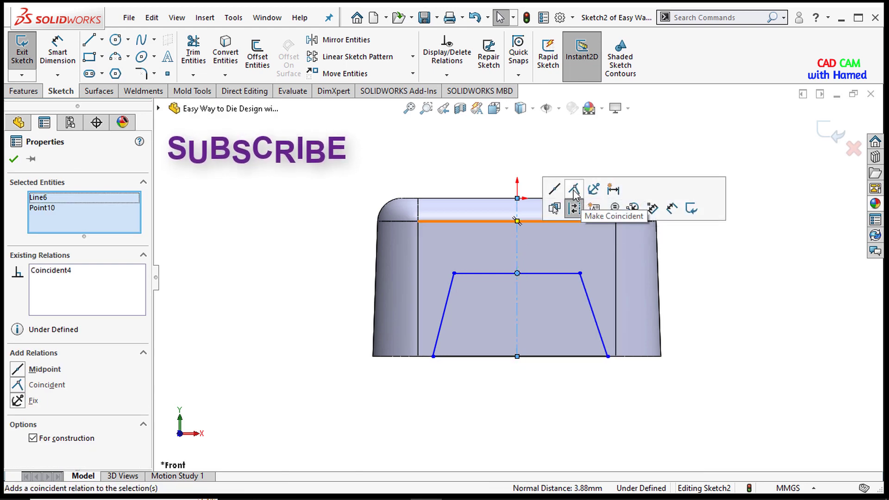
{"action": "key", "text": "Escape"}
Step: Make the midpoint of the trapezoid's bottom line coincident with the vertical centerline
{"action": "right_click", "coordinate": [543, 361]}
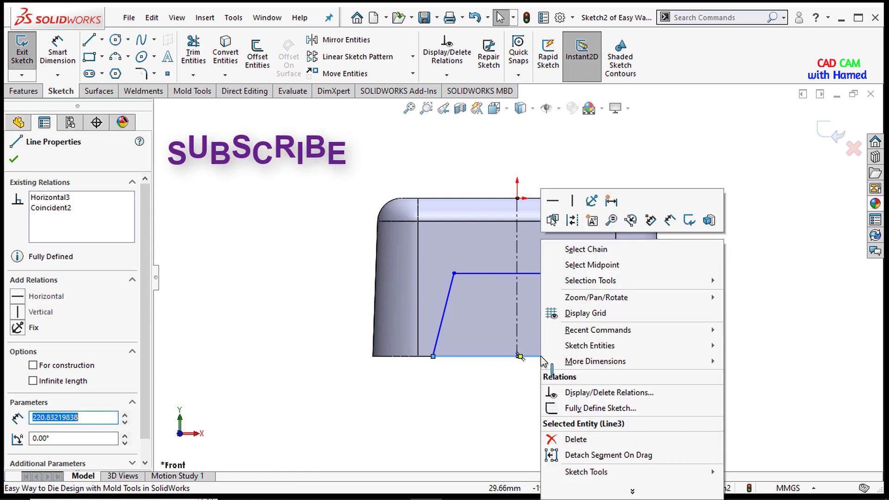
{"action": "left_click", "coordinate": [582, 273]}
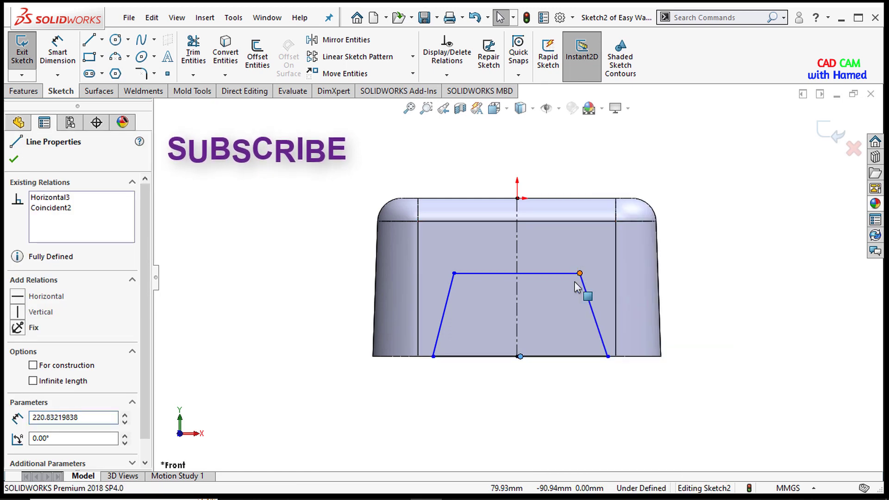
{"action": "left_click", "coordinate": [518, 317], "text": "ctrl"}
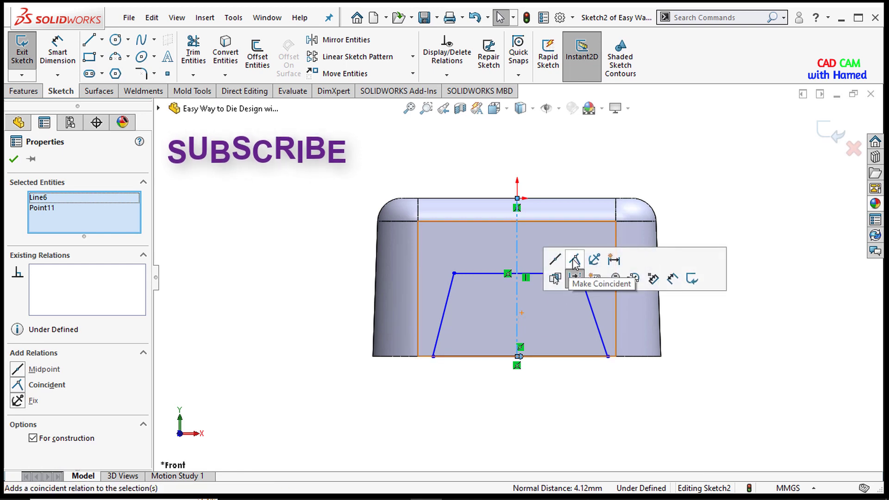
{"action": "left_click", "coordinate": [574, 262]}
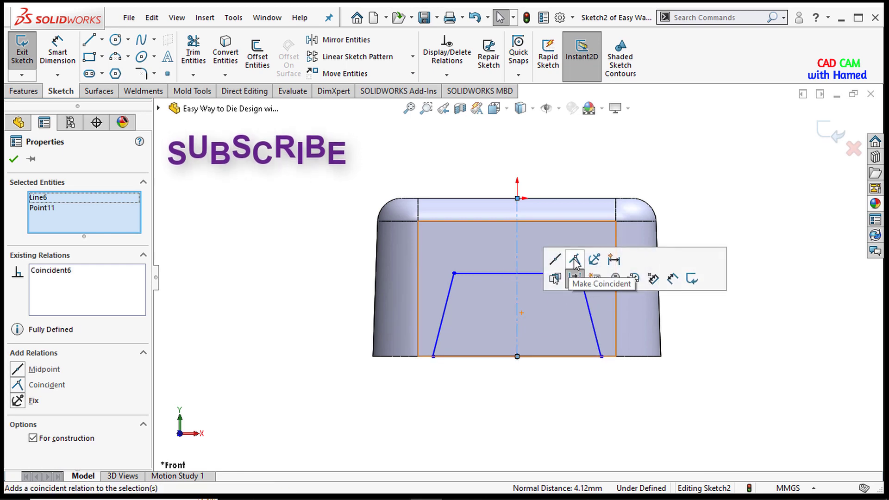
{"action": "left_click", "coordinate": [13, 159]}
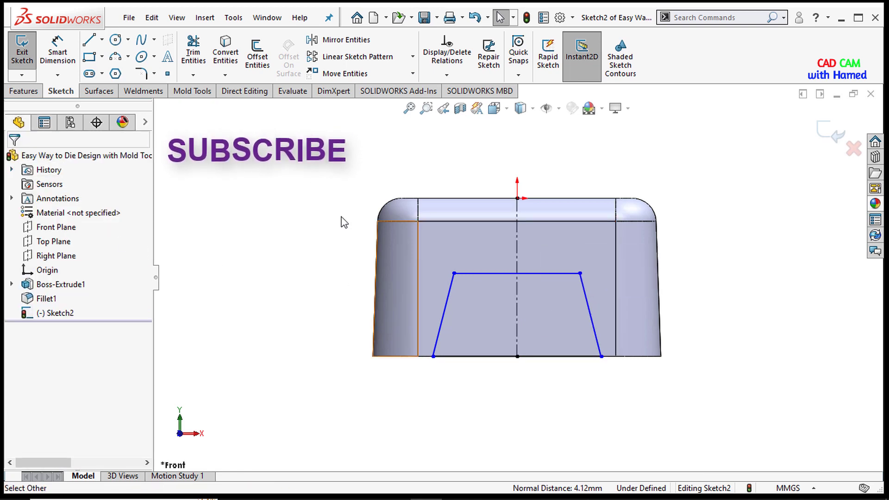
Step: Dimension the trapezoid's top line at 220 mm and its bottom line at 240 mm
{"action": "left_click", "coordinate": [61, 61]}
{"action": "left_click", "coordinate": [539, 274]}
{"action": "left_click", "coordinate": [539, 246]}
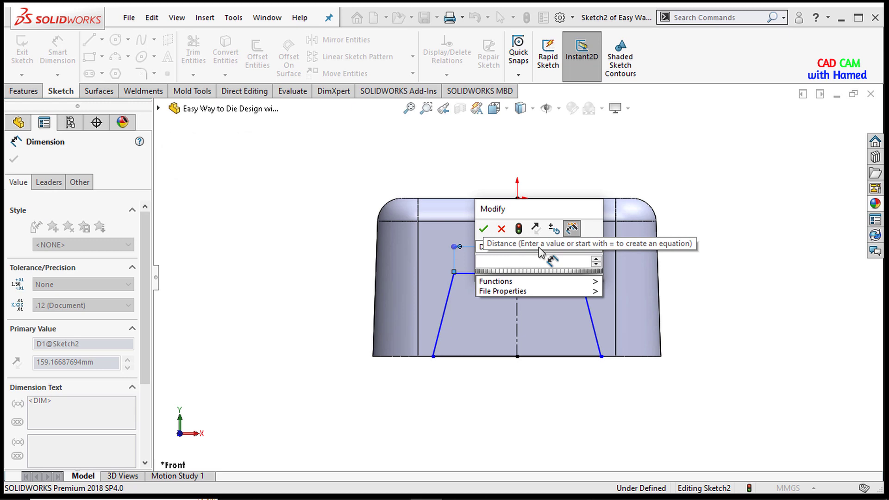
{"action": "type", "text": "220"}
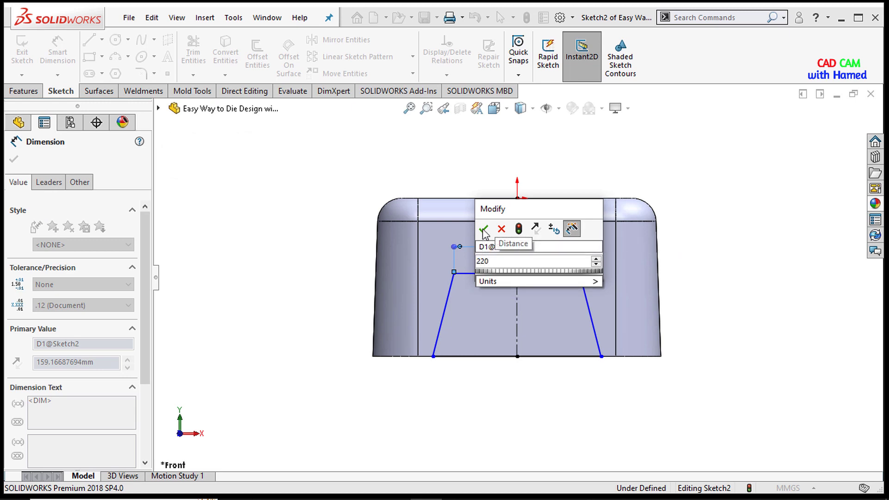
{"action": "left_click", "coordinate": [483, 229]}
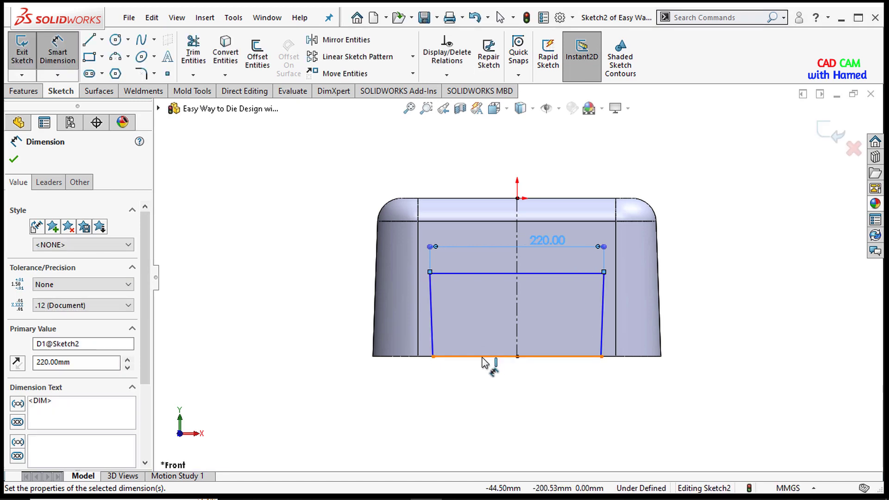
{"action": "left_click", "coordinate": [484, 356]}
{"action": "left_click", "coordinate": [501, 411]}
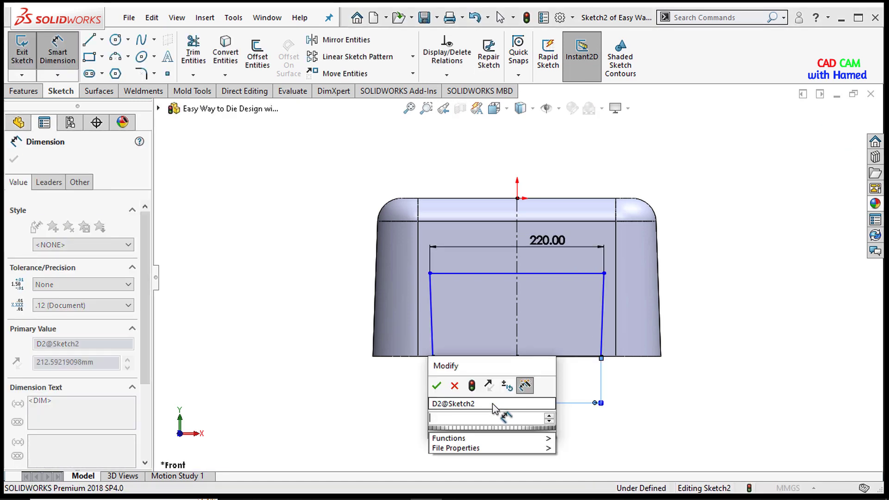
{"action": "type", "text": "240"}
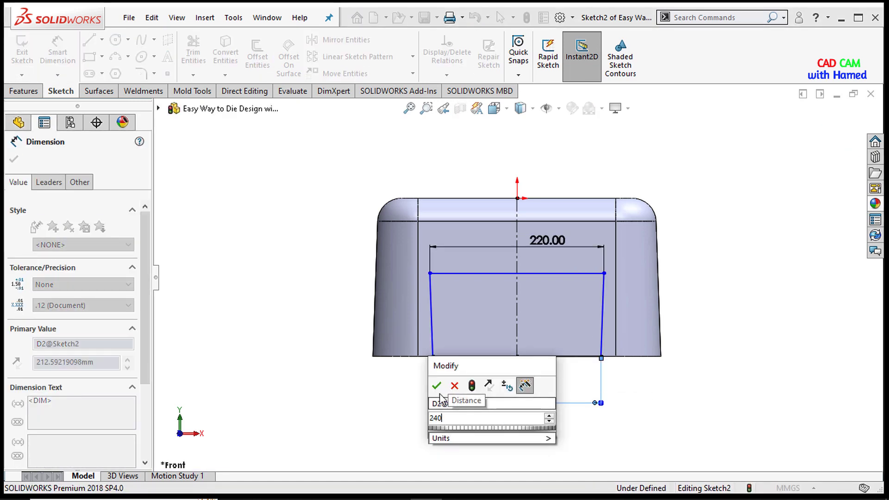
{"action": "left_click", "coordinate": [436, 385]}
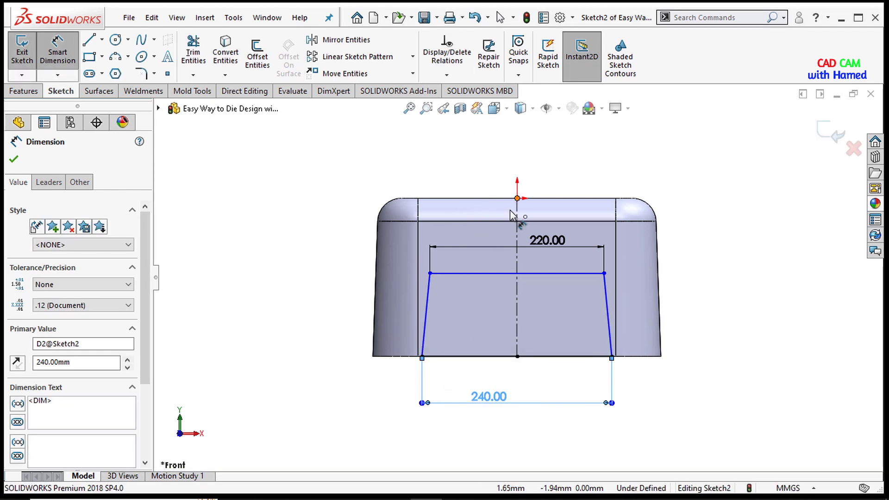
Step: Dimension the vertical distance from the origin to the trapezoid's top line at 50 mm
{"action": "left_click", "coordinate": [517, 198]}
{"action": "left_click", "coordinate": [483, 273]}
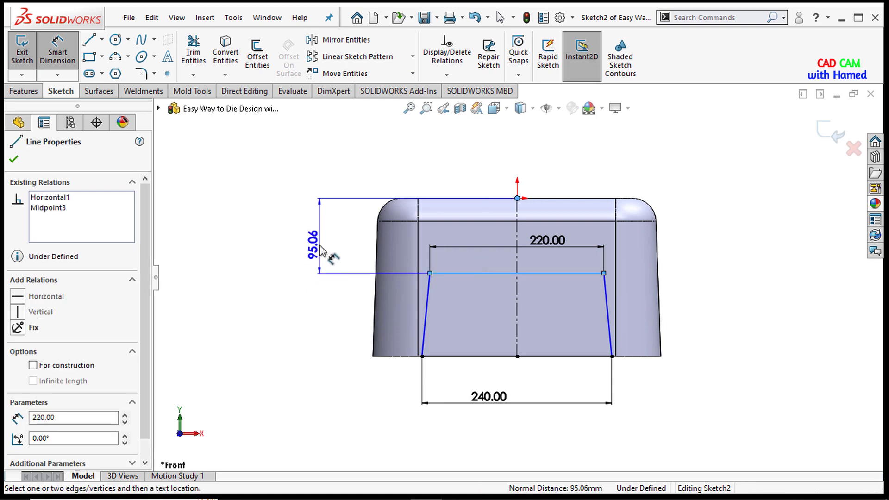
{"action": "left_click", "coordinate": [332, 247]}
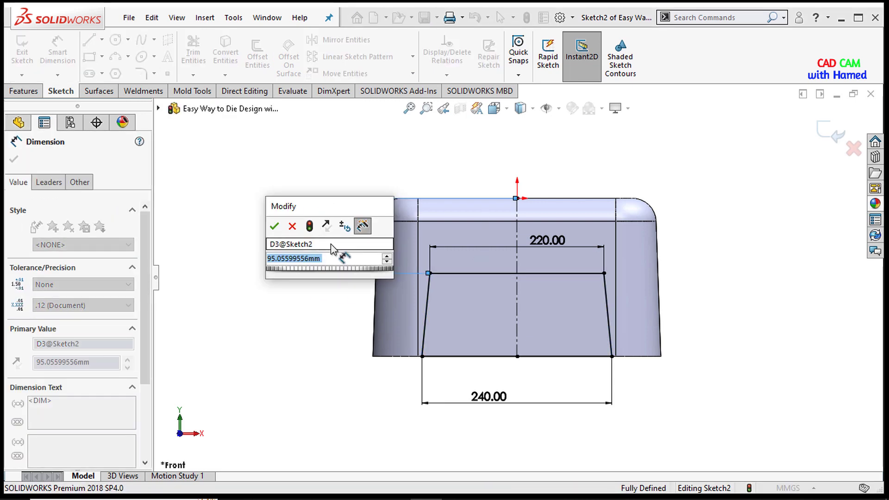
{"action": "key", "text": "BackSpace"}
{"action": "type", "text": "5"}
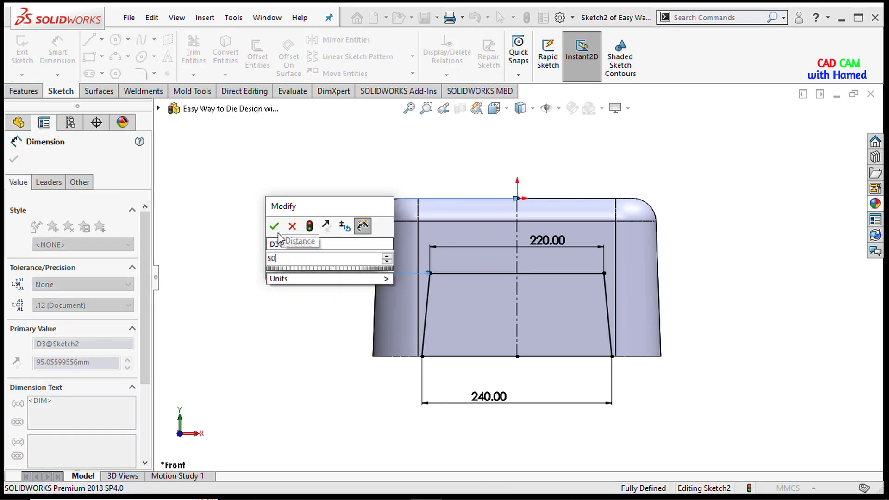
{"action": "type", "text": "0"}
{"action": "left_click", "coordinate": [274, 226]}
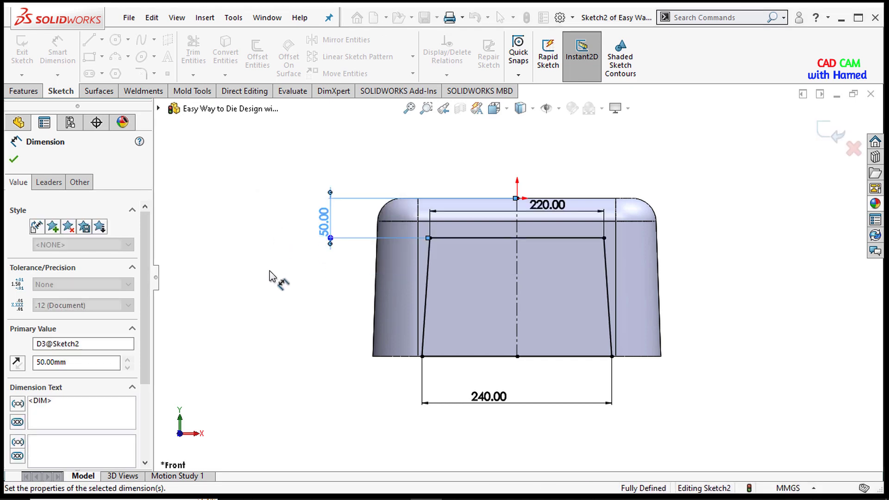
{"action": "key", "text": "Escape"}
{"action": "key", "text": "Escape"}
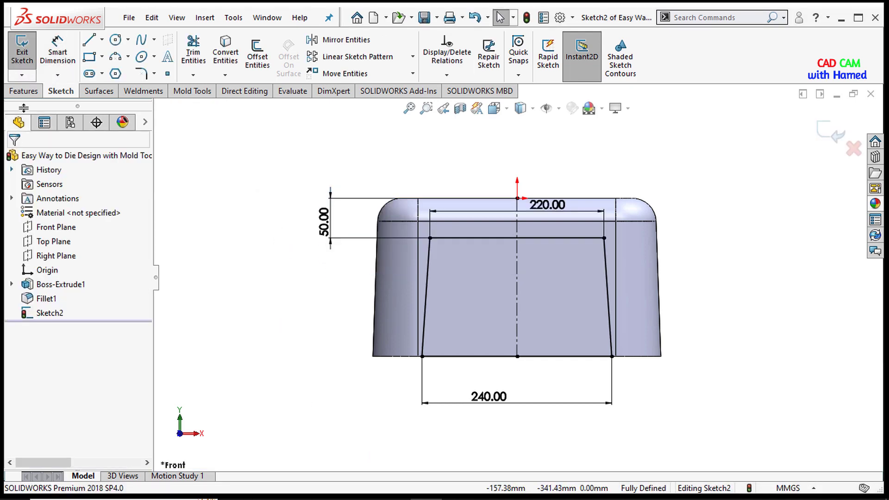
Step: Cut the trapezoid profile through the block with an Extruded Cut set to Through All - Both
{"action": "left_click", "coordinate": [24, 91]}
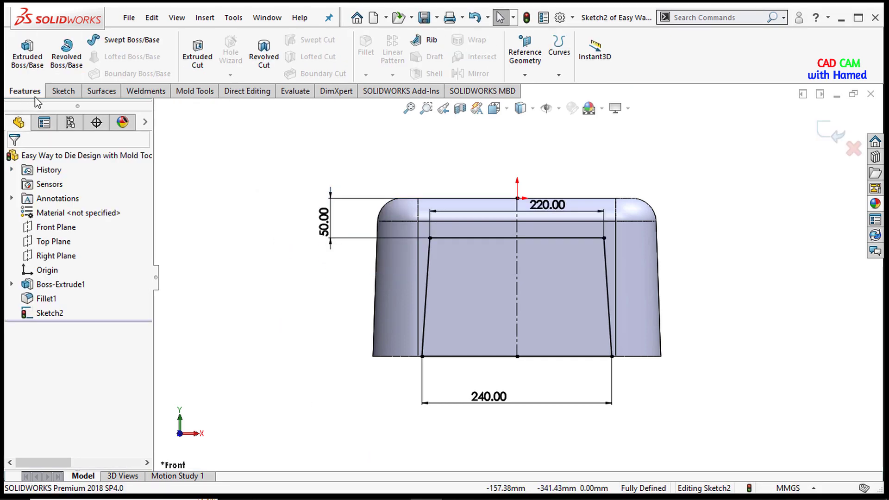
{"action": "left_click", "coordinate": [199, 65]}
{"action": "left_click", "coordinate": [88, 237]}
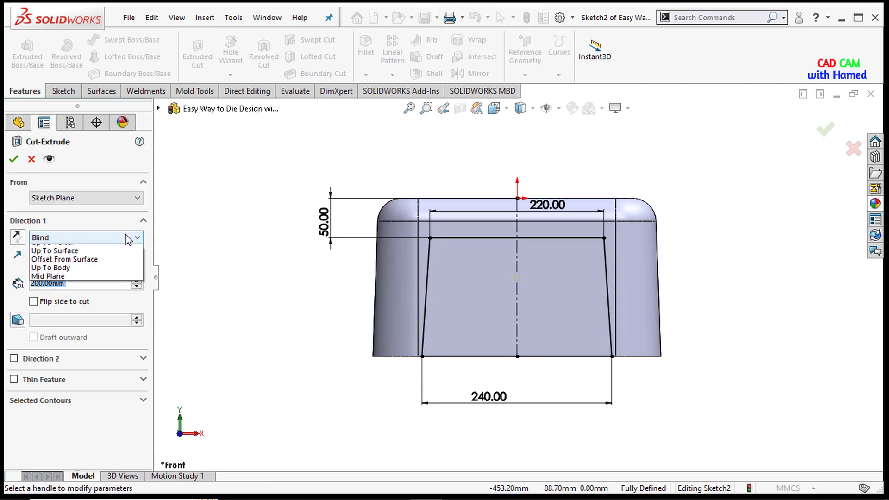
{"action": "left_click", "coordinate": [89, 267]}
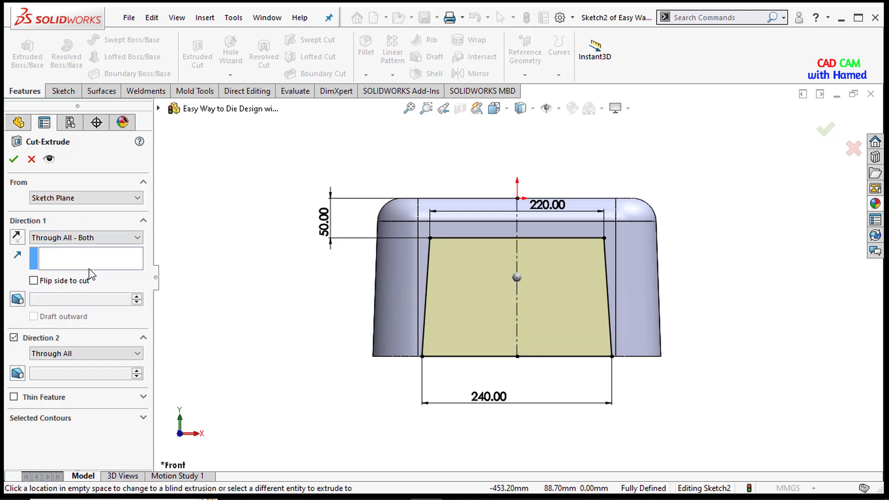
{"action": "middle_click_drag", "start_coordinate": [462, 263], "coordinate": [303, 301]}
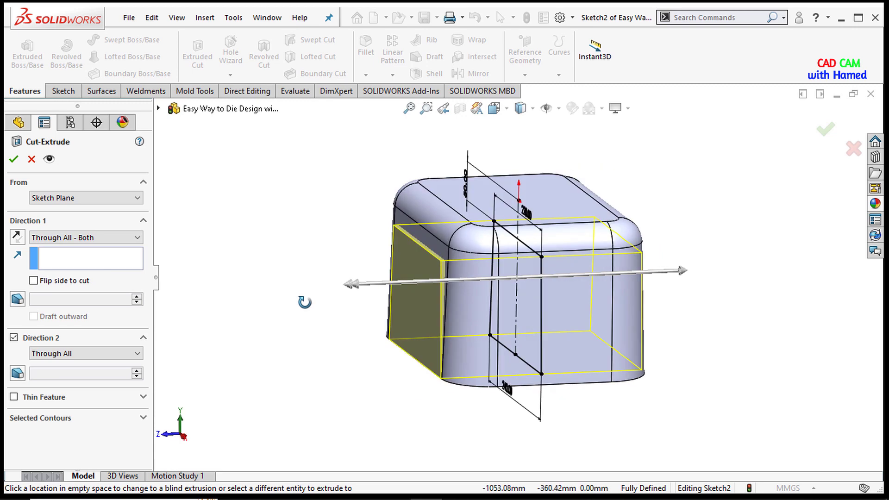
{"action": "left_click", "coordinate": [13, 160]}
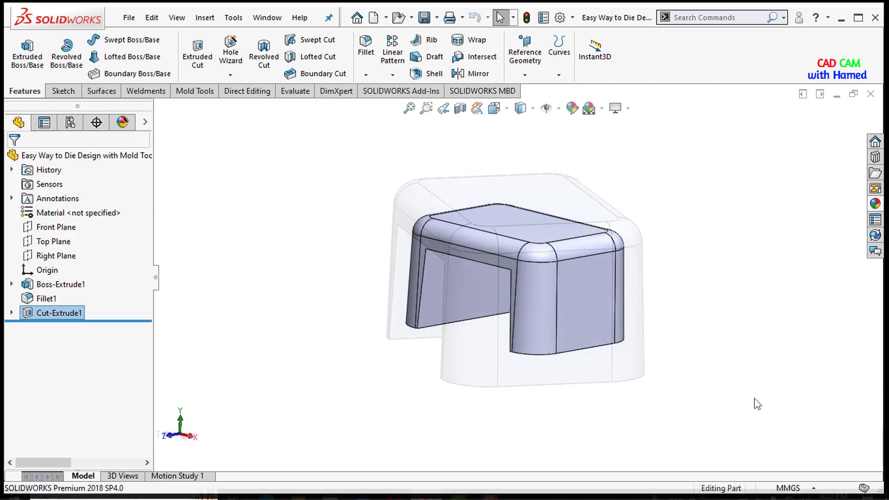
Step: Start a sketch on the Right Plane viewed normal to it, and display the model with hidden lines visible
{"action": "right_click", "coordinate": [53, 256]}
{"action": "left_click", "coordinate": [115, 230]}
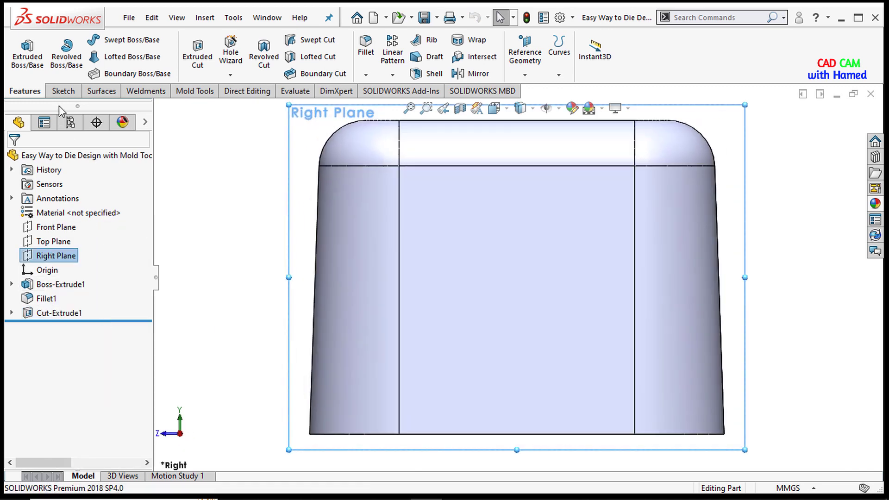
{"action": "left_click", "coordinate": [63, 94]}
{"action": "left_click", "coordinate": [22, 46]}
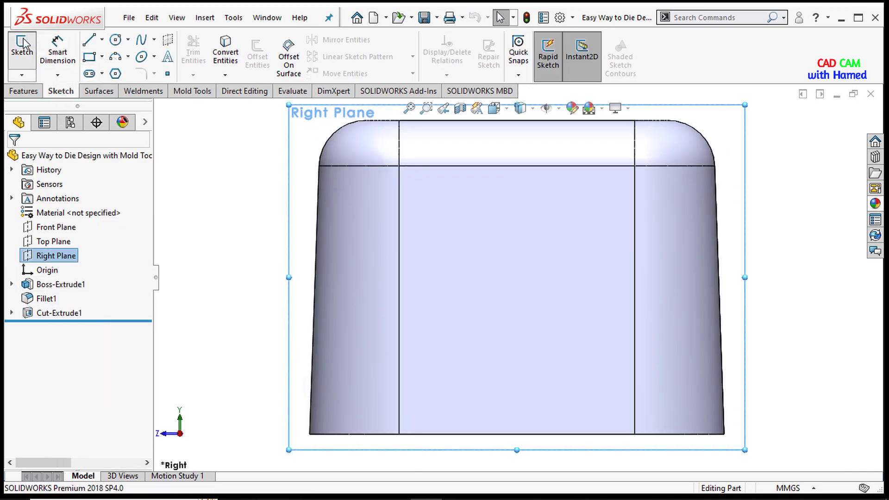
{"action": "left_click", "coordinate": [534, 110]}
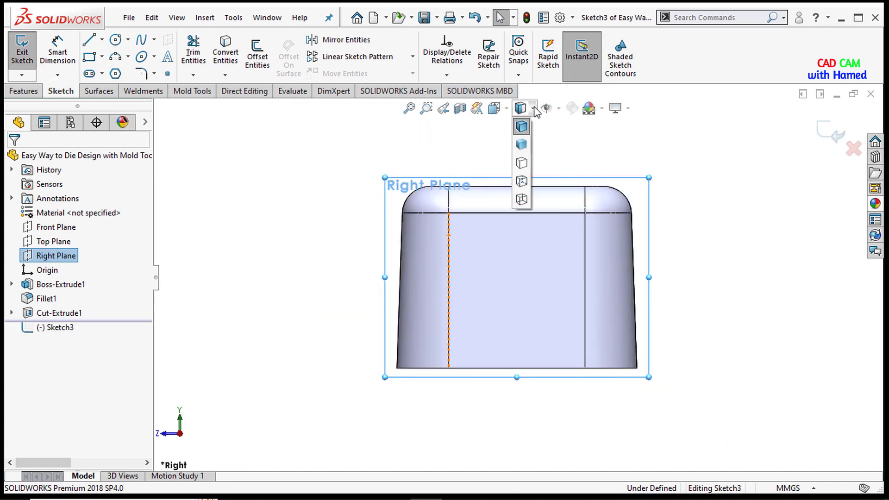
{"action": "left_click", "coordinate": [521, 182]}
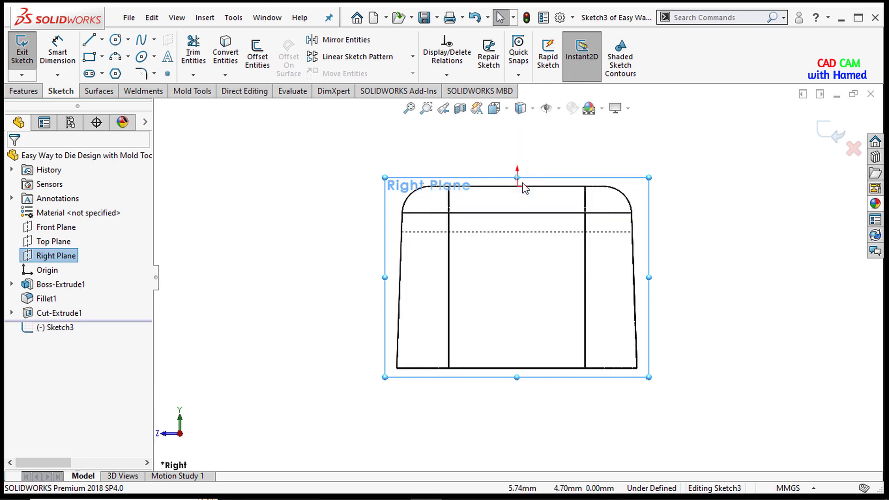
Step: Sketch a corner rectangle about 118 mm wide and 150 mm high, from the dashed cutout edge down to the part's bottom edge
{"action": "left_click", "coordinate": [102, 58]}
{"action": "left_click", "coordinate": [116, 76]}
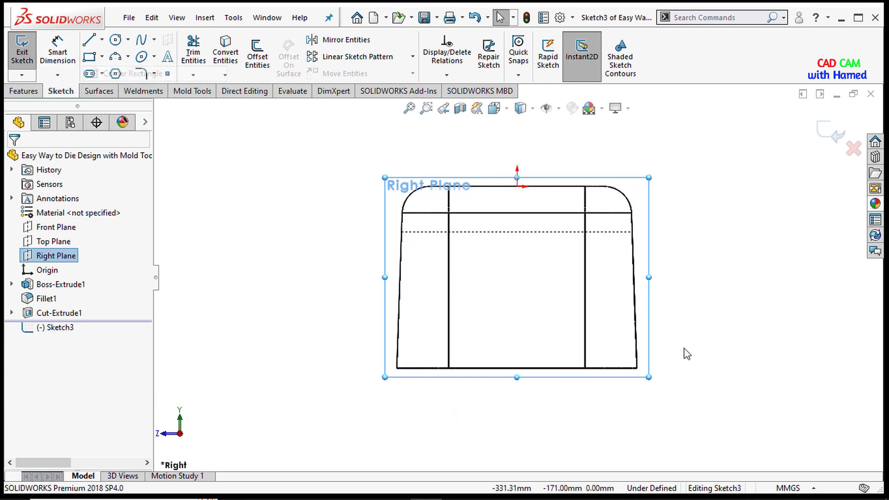
{"action": "left_click", "coordinate": [466, 232]}
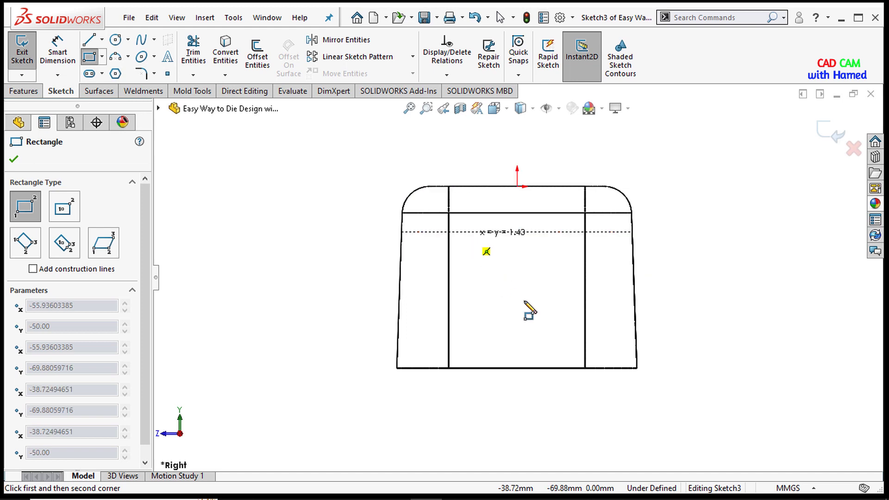
{"action": "left_click", "coordinate": [573, 369]}
{"action": "right_click", "coordinate": [355, 291]}
{"action": "left_click", "coordinate": [376, 298]}
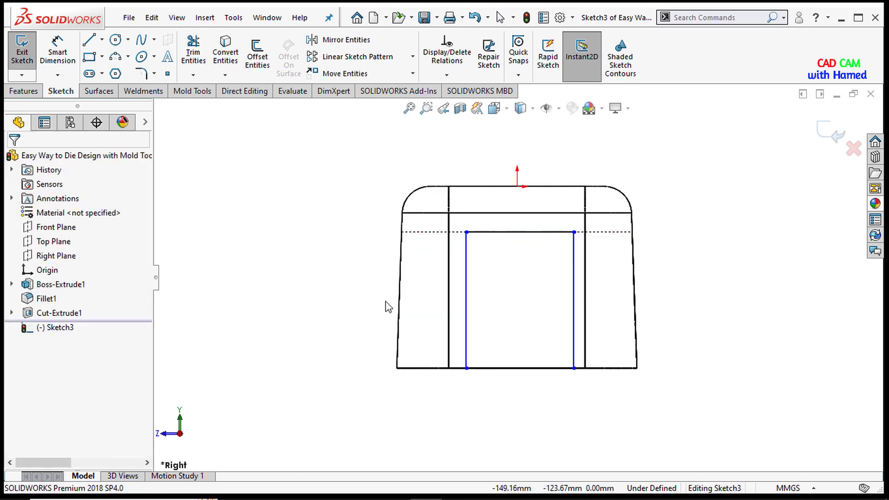
Step: Delete the Vertical relations from both side lines of the rectangle
{"action": "left_click", "coordinate": [466, 254]}
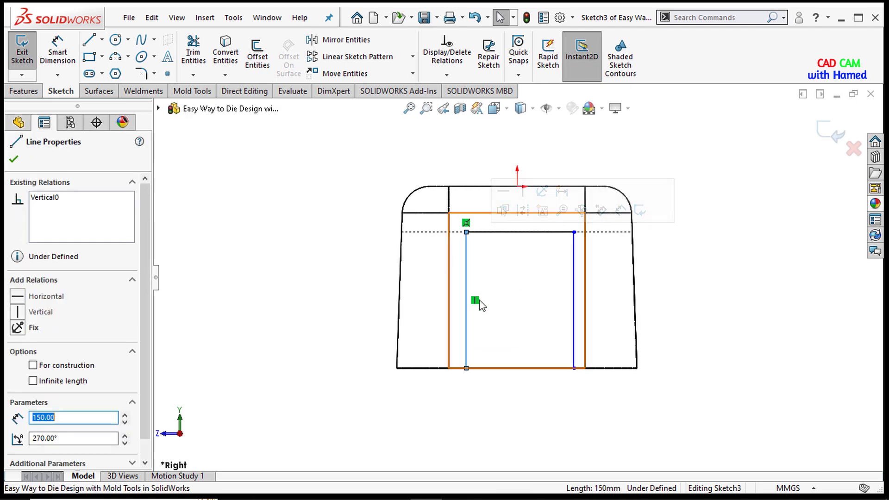
{"action": "left_click", "coordinate": [475, 301]}
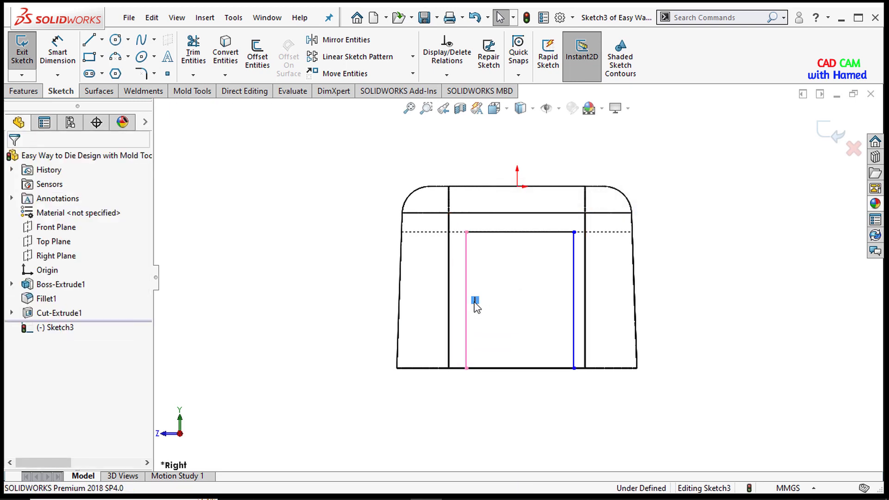
{"action": "key", "text": "Delete"}
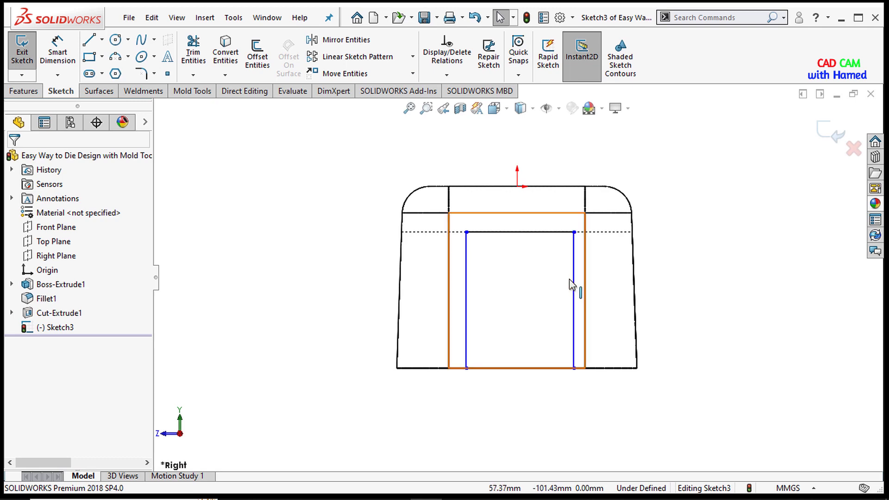
{"action": "left_click", "coordinate": [576, 280]}
{"action": "left_click", "coordinate": [581, 300]}
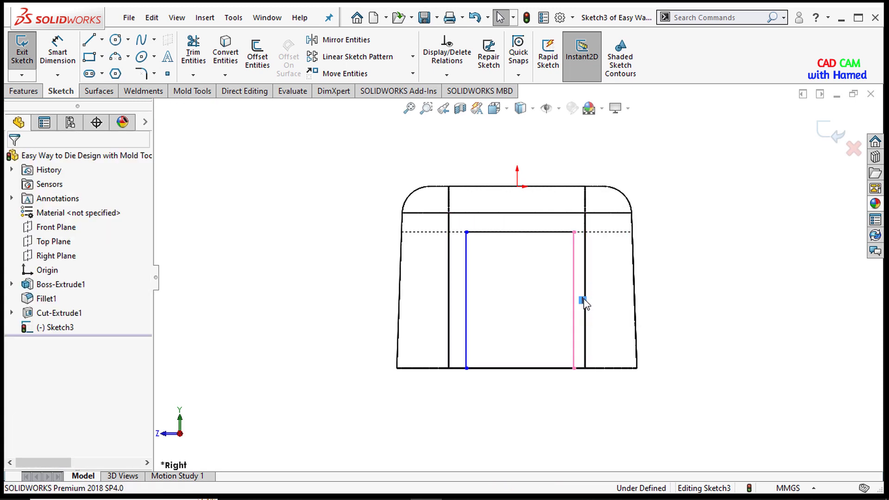
{"action": "key", "text": "Delete"}
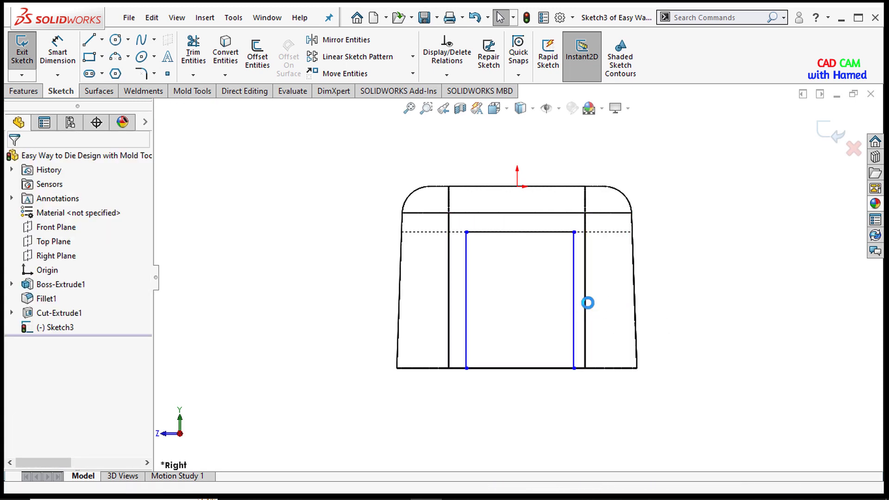
Step: Move the rectangle's two upper corners inward along the dashed edge to form a trapezoid with a top line about 77 mm long
{"action": "left_click_drag", "start_coordinate": [574, 232], "coordinate": [560, 232]}
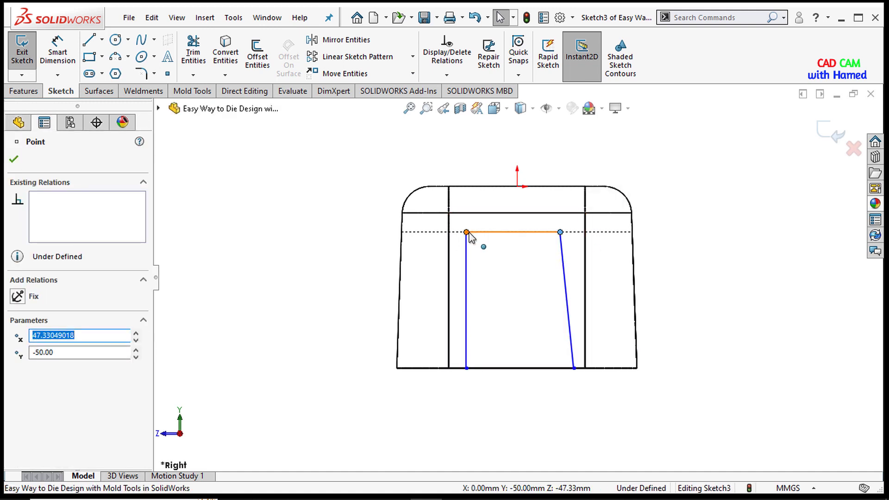
{"action": "left_click_drag", "start_coordinate": [466, 233], "coordinate": [491, 232]}
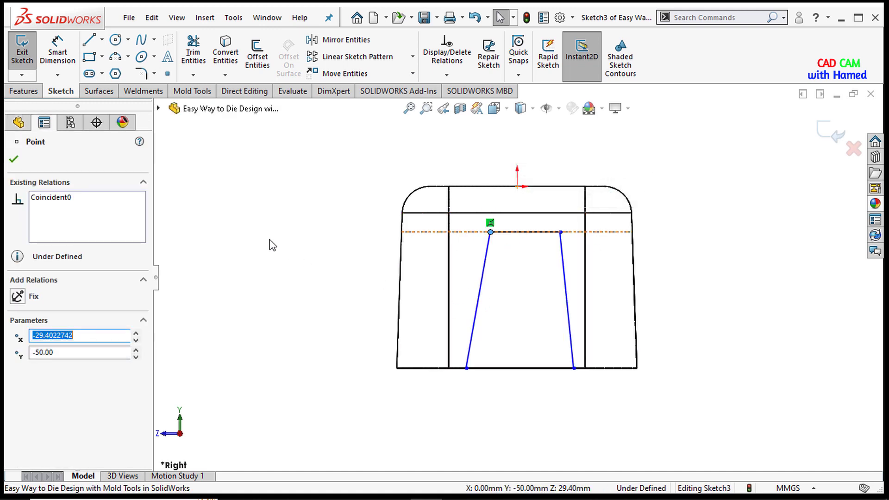
{"action": "key", "text": "Escape"}
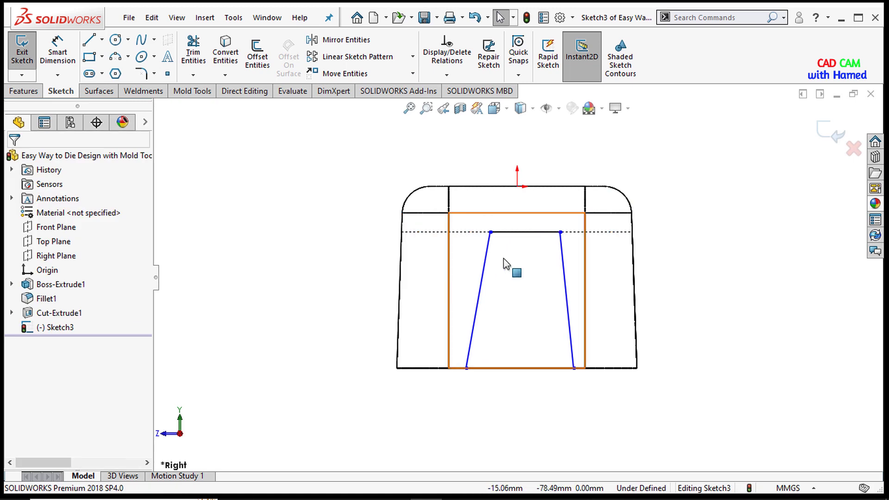
Step: Draw a centerline from the origin down to the midpoint of the trapezoid's bottom line
{"action": "left_click", "coordinate": [103, 39]}
{"action": "left_click", "coordinate": [117, 72]}
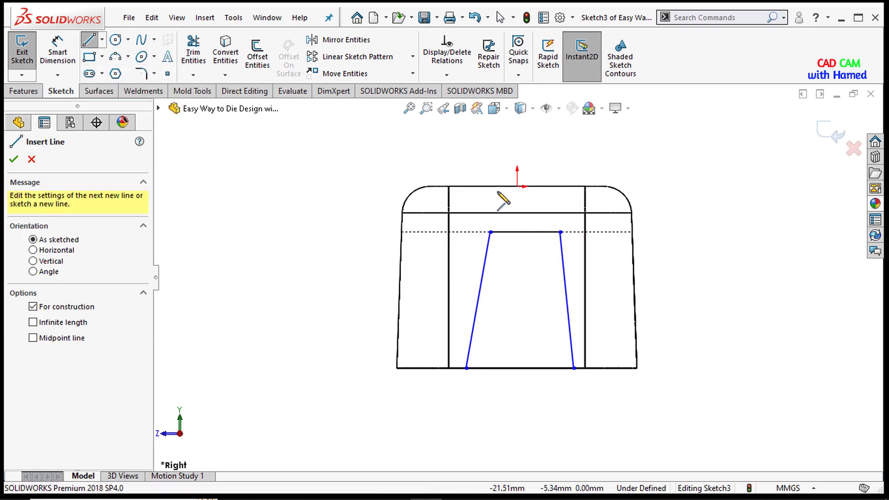
{"action": "left_click", "coordinate": [517, 186]}
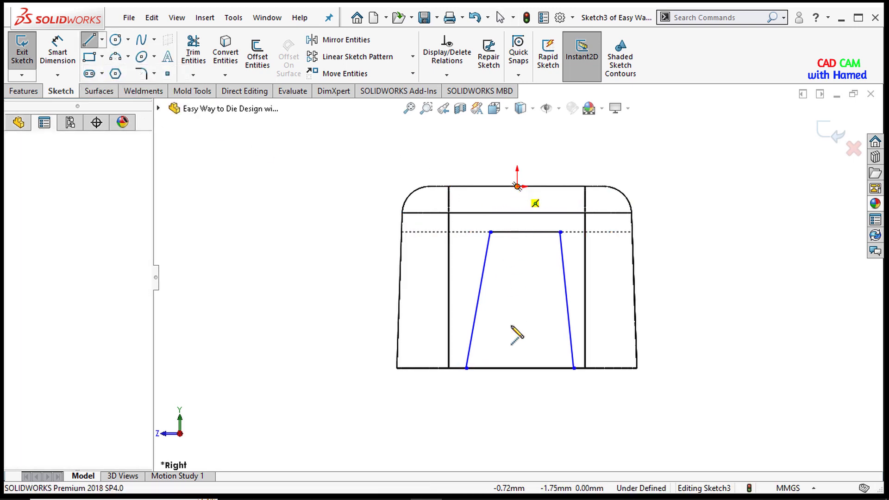
{"action": "left_click", "coordinate": [519, 368]}
{"action": "right_click", "coordinate": [315, 267]}
{"action": "left_click", "coordinate": [341, 273]}
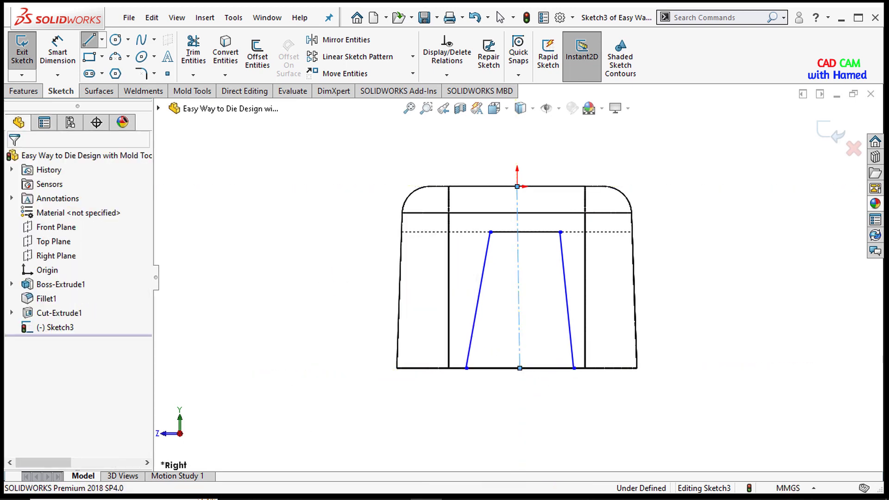
Step: Make the midpoint of the trapezoid's top line coincident with the centerline
{"action": "left_click", "coordinate": [57, 54]}
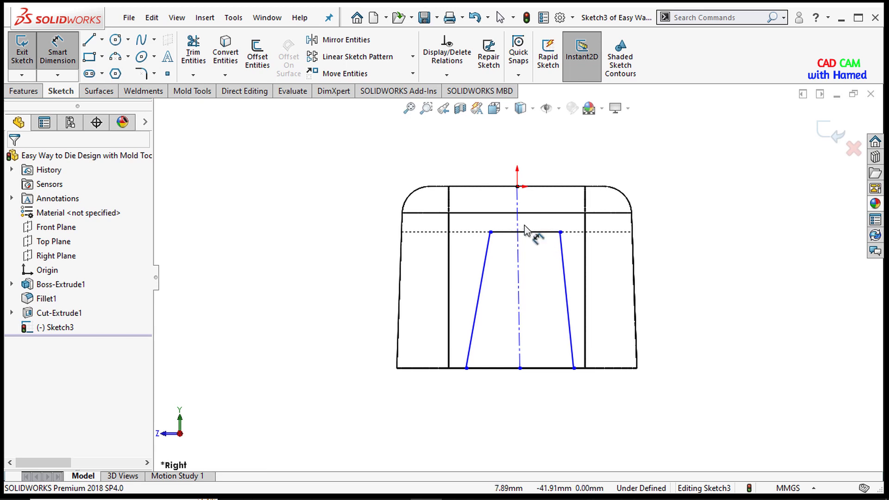
{"action": "key", "text": "Escape"}
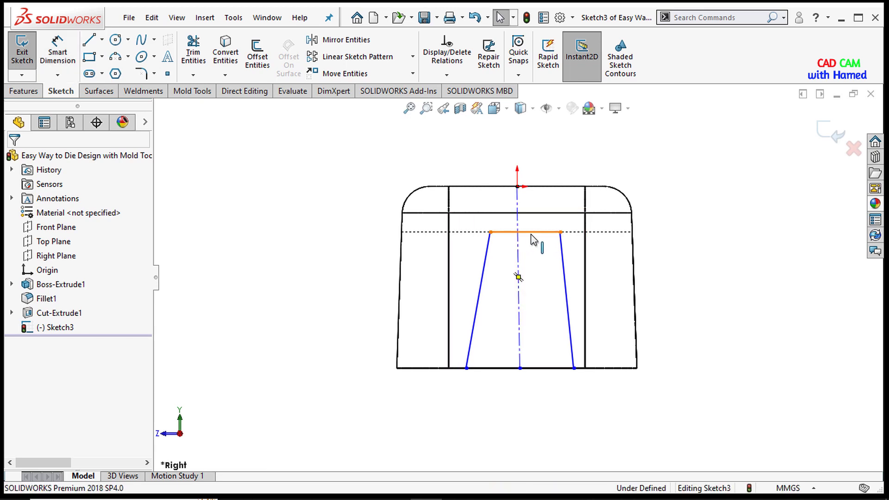
{"action": "left_click", "coordinate": [531, 235]}
{"action": "right_click", "coordinate": [531, 238]}
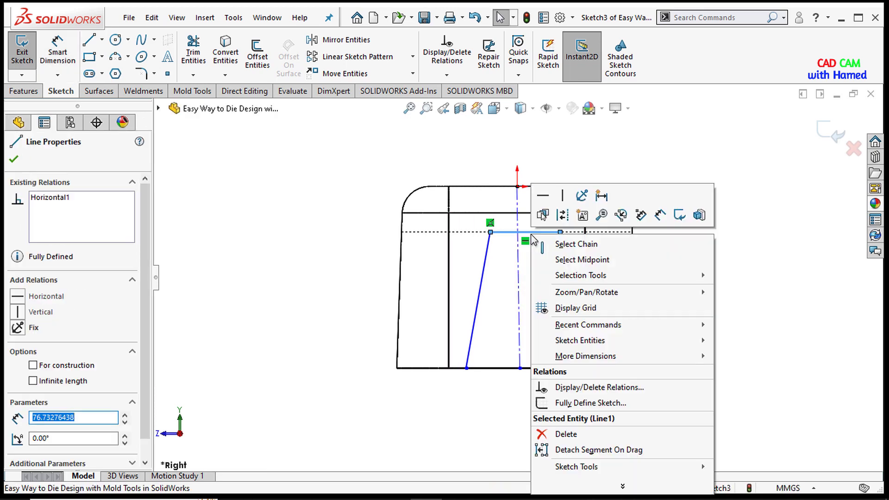
{"action": "left_click", "coordinate": [567, 258]}
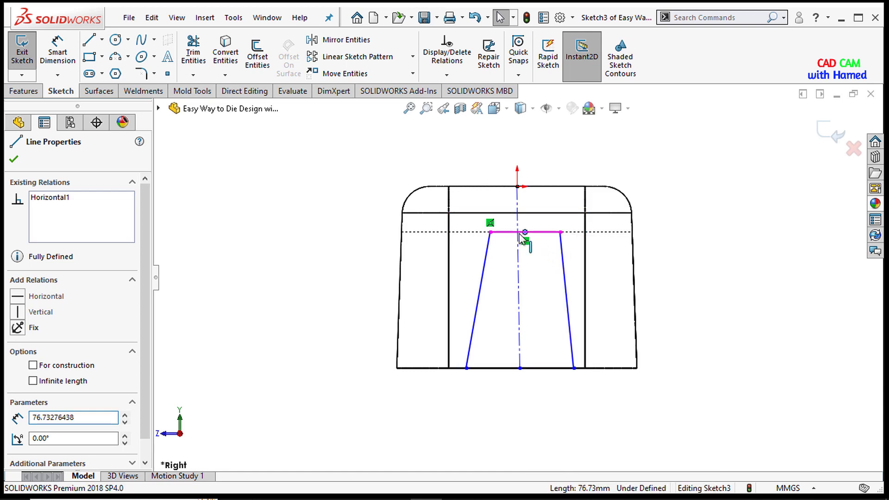
{"action": "left_click", "coordinate": [519, 259], "text": "ctrl"}
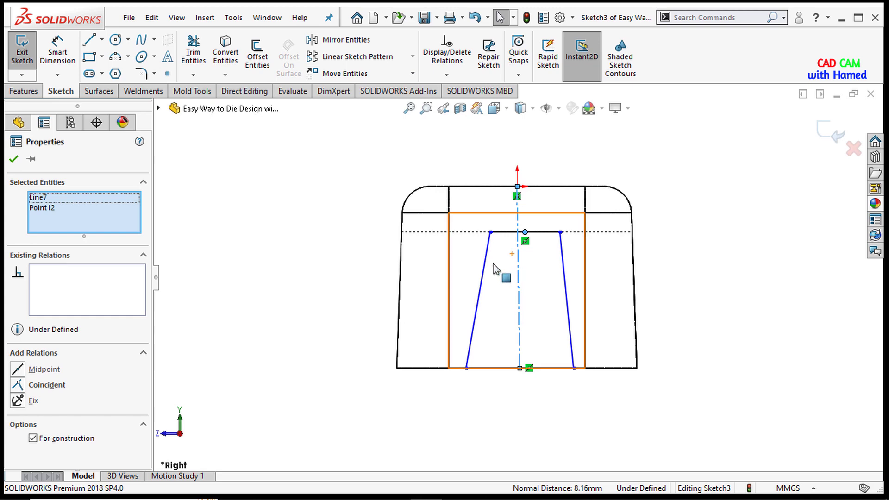
{"action": "left_click", "coordinate": [16, 386]}
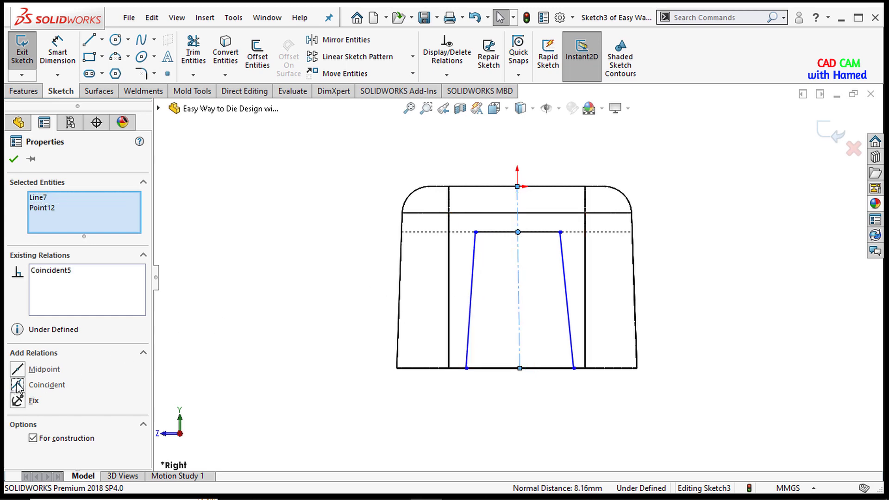
{"action": "key", "text": "Escape"}
Step: Try to add a relation between the bottom line's midpoint and the centerline
{"action": "left_click", "coordinate": [539, 369]}
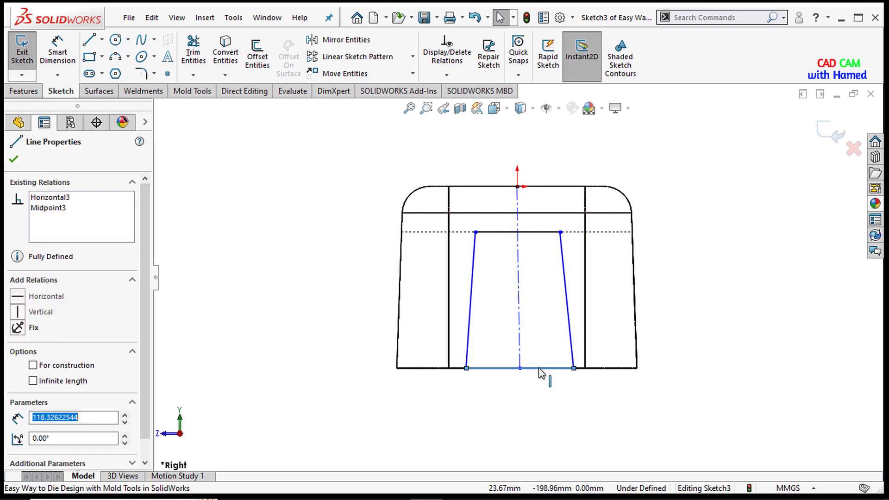
{"action": "right_click", "coordinate": [540, 369]}
{"action": "left_click", "coordinate": [590, 265]}
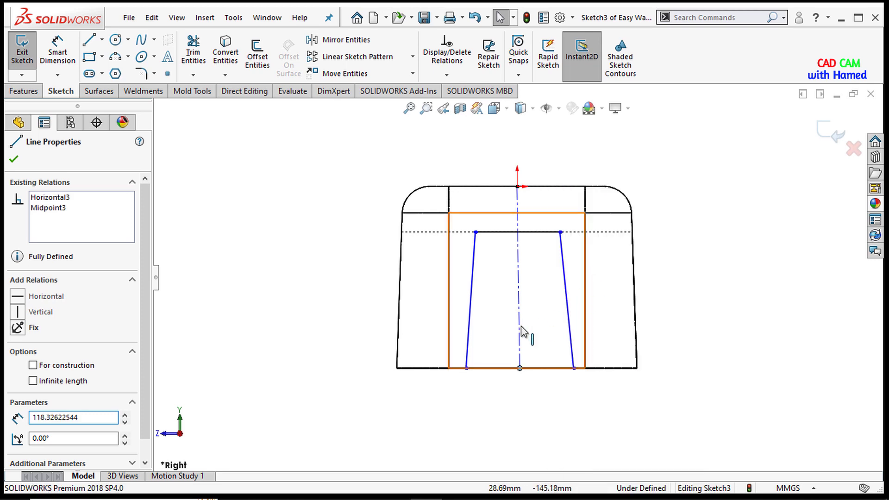
{"action": "left_click", "coordinate": [518, 315], "text": "ctrl"}
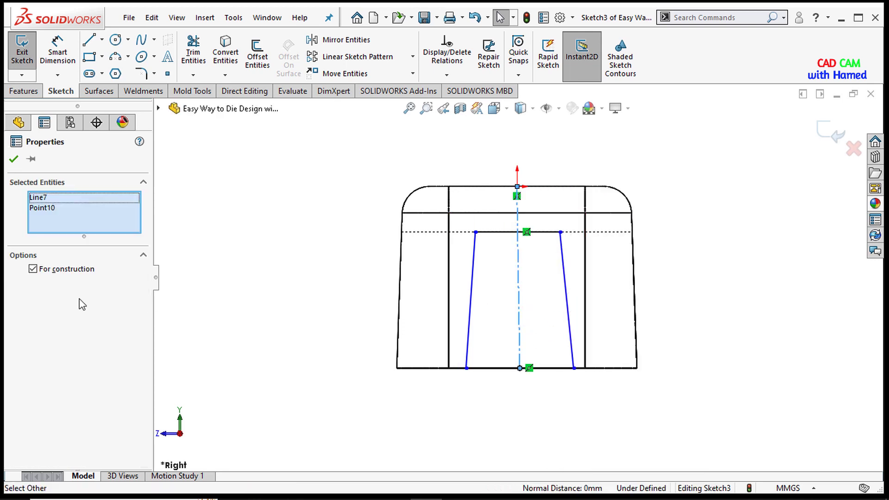
{"action": "left_click", "coordinate": [8, 162]}
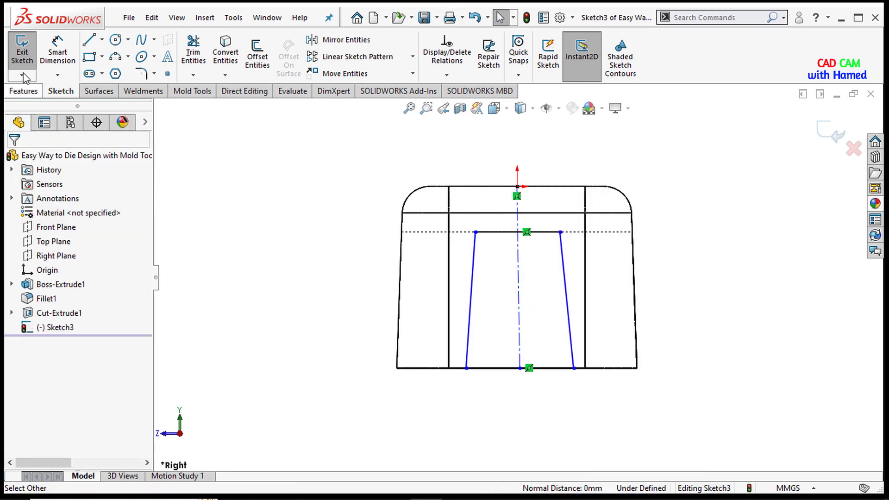
Step: Dimension the trapezoid's top line at 130 mm and its bottom line at 150 mm
{"action": "left_click", "coordinate": [54, 59]}
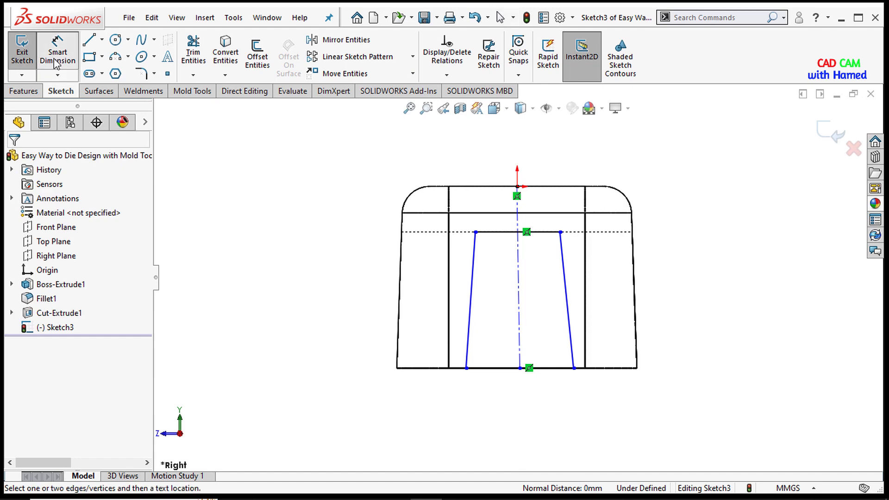
{"action": "left_click", "coordinate": [550, 234]}
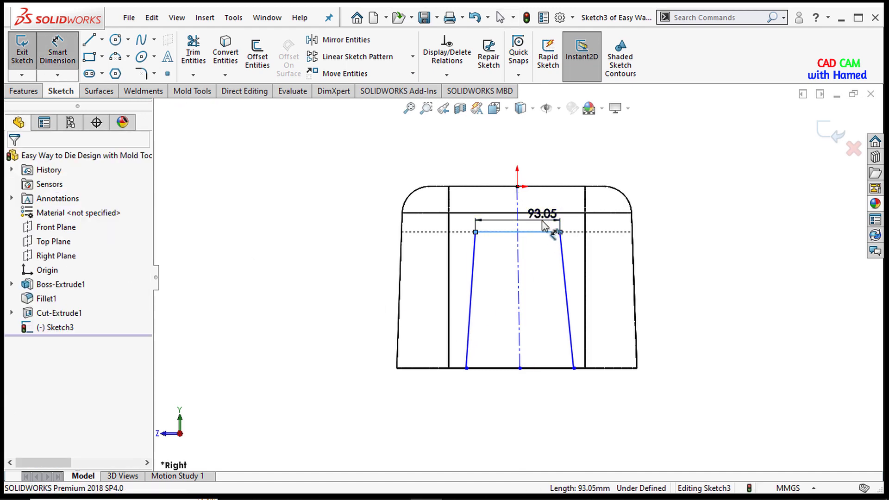
{"action": "left_click", "coordinate": [543, 226]}
{"action": "type", "text": "13"}
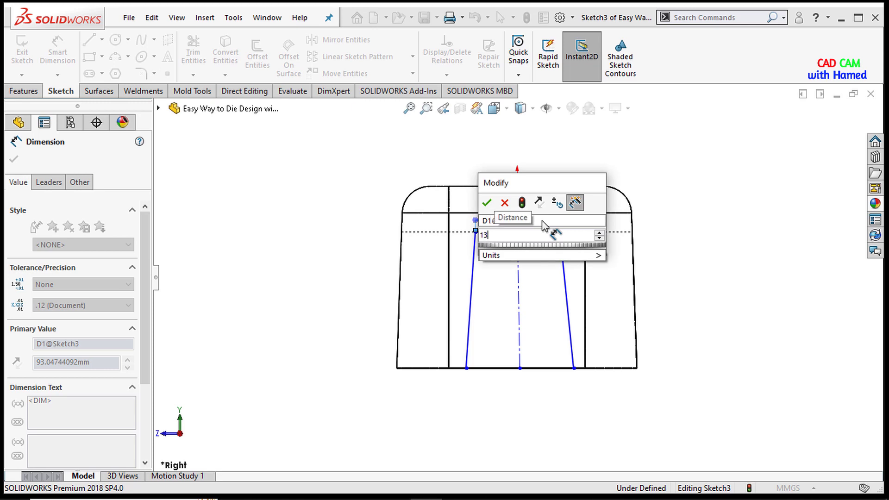
{"action": "type", "text": "0"}
{"action": "left_click", "coordinate": [488, 204]}
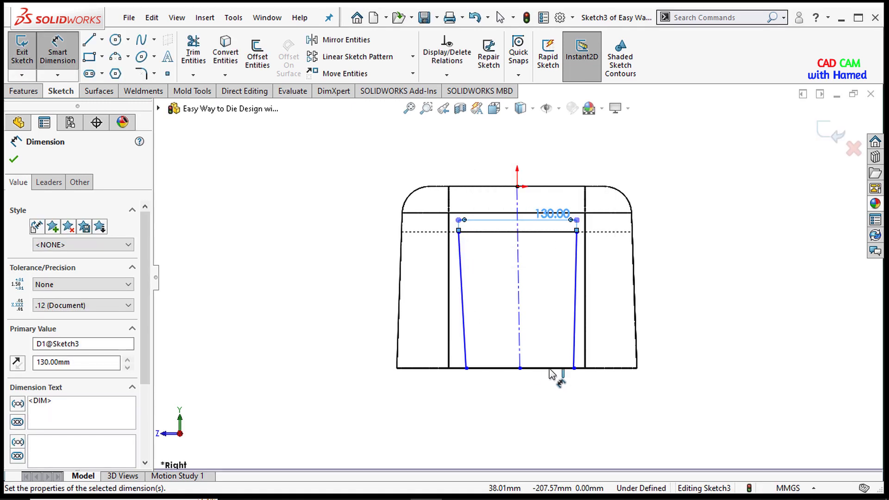
{"action": "left_click", "coordinate": [550, 369]}
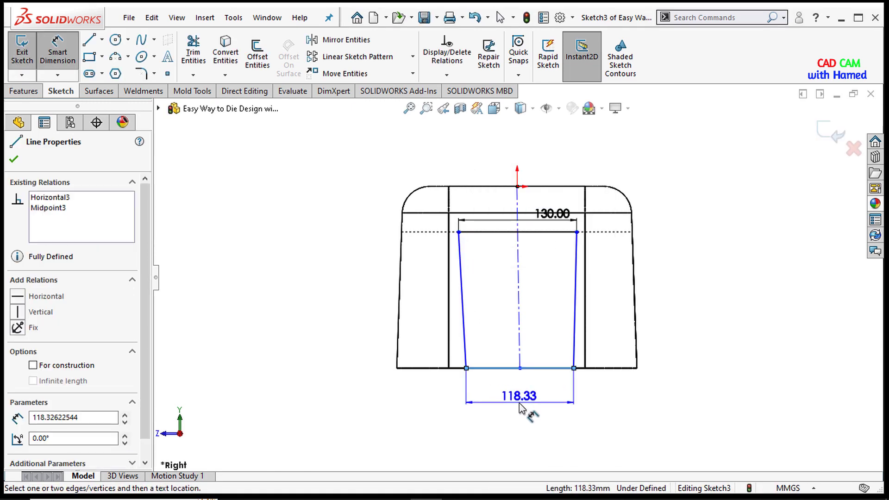
{"action": "left_click", "coordinate": [519, 402]}
{"action": "type", "text": "150"}
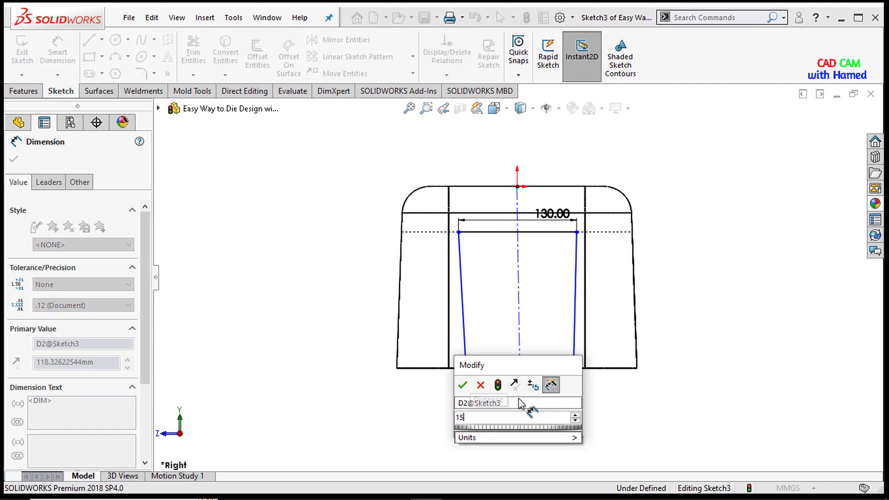
{"action": "left_click", "coordinate": [463, 385]}
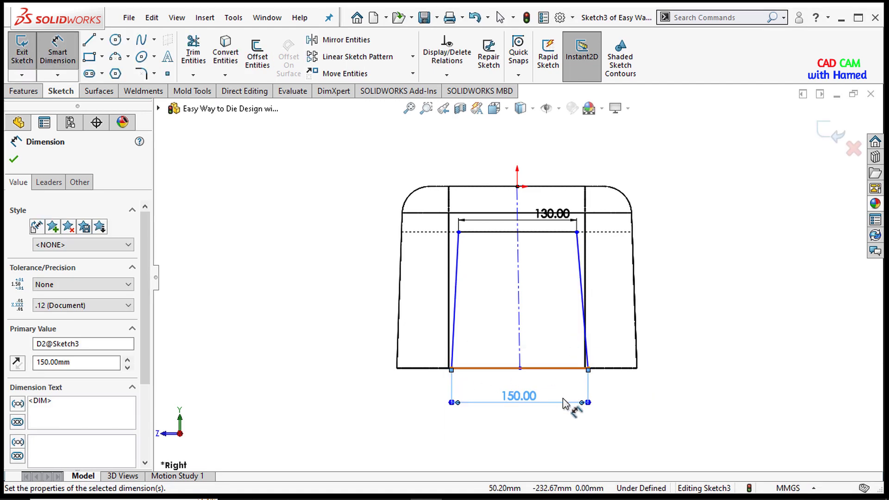
Step: Try again to relate the midpoint of the trapezoid's bottom line to the centerline
{"action": "key", "text": "Escape"}
{"action": "key", "text": "Escape"}
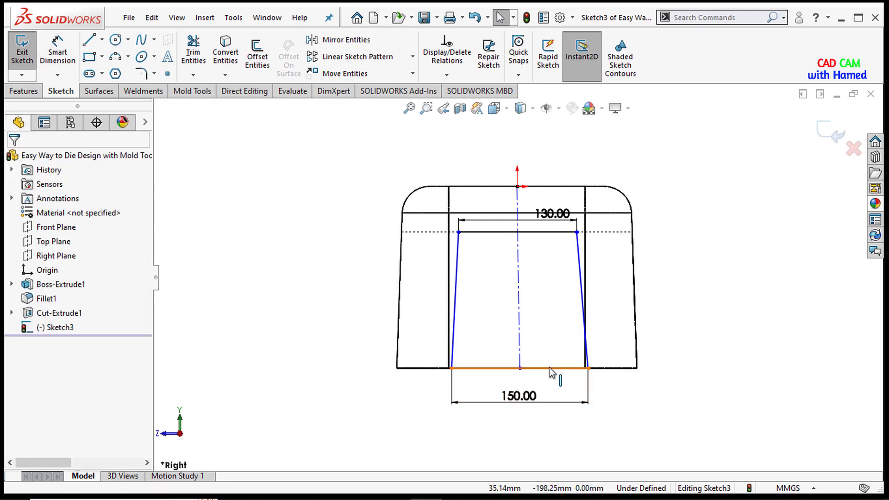
{"action": "left_click", "coordinate": [549, 368]}
{"action": "right_click", "coordinate": [549, 367]}
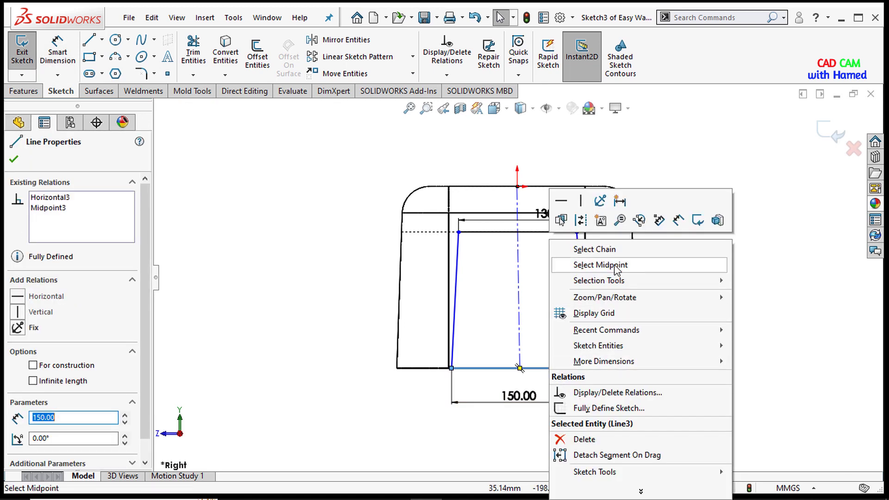
{"action": "left_click", "coordinate": [615, 265]}
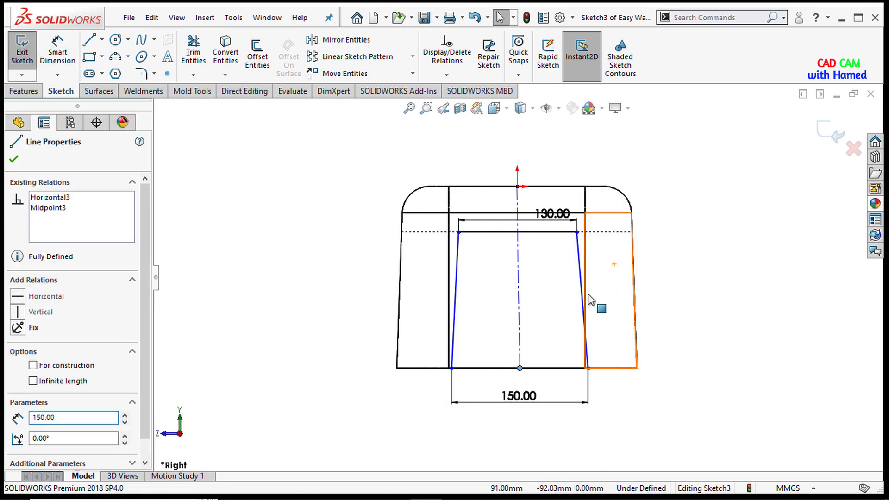
{"action": "left_click", "coordinate": [518, 341], "text": "ctrl"}
{"action": "left_click", "coordinate": [559, 283]}
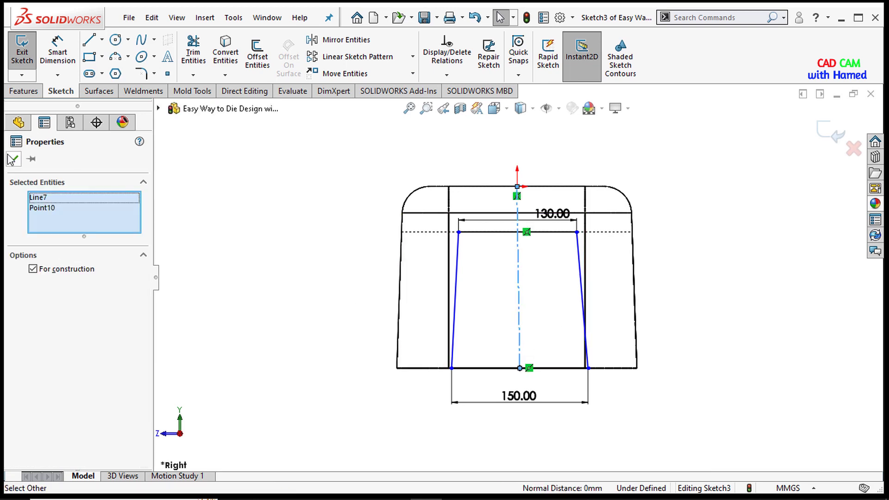
{"action": "left_click", "coordinate": [20, 159]}
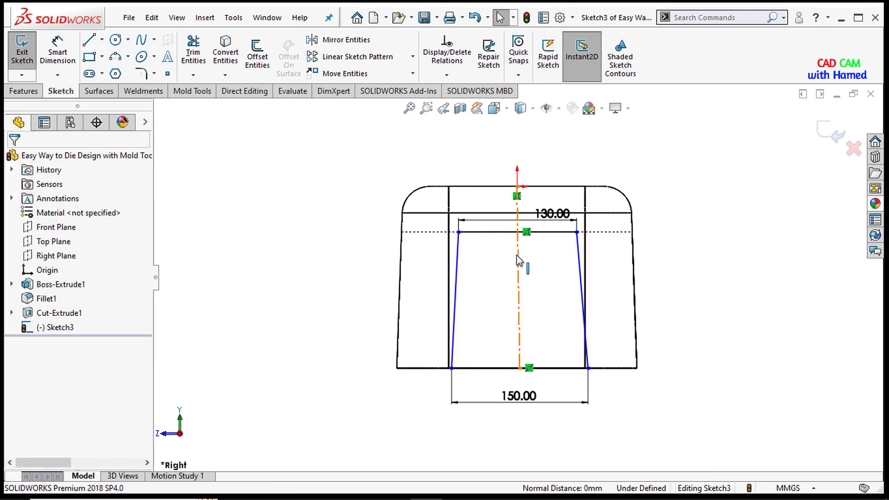
Step: Make the trapezoid's centerline vertical
{"action": "left_click", "coordinate": [519, 258]}
{"action": "left_click", "coordinate": [574, 198]}
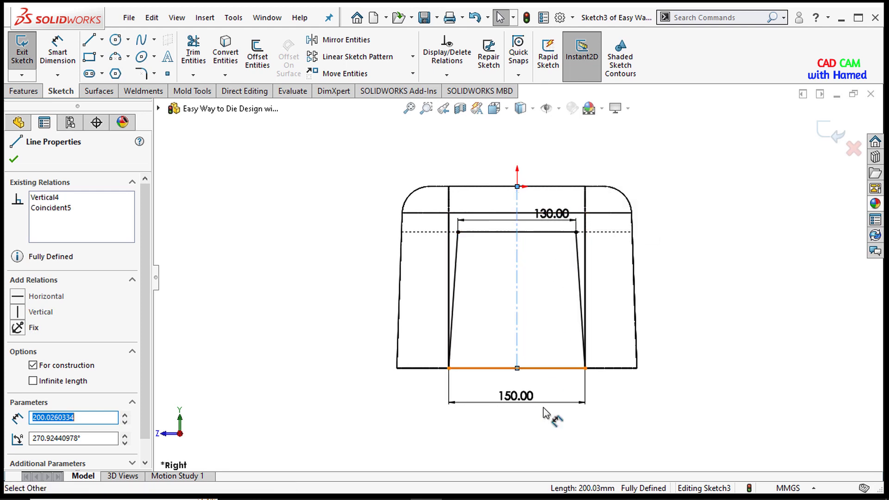
{"action": "left_click", "coordinate": [634, 426]}
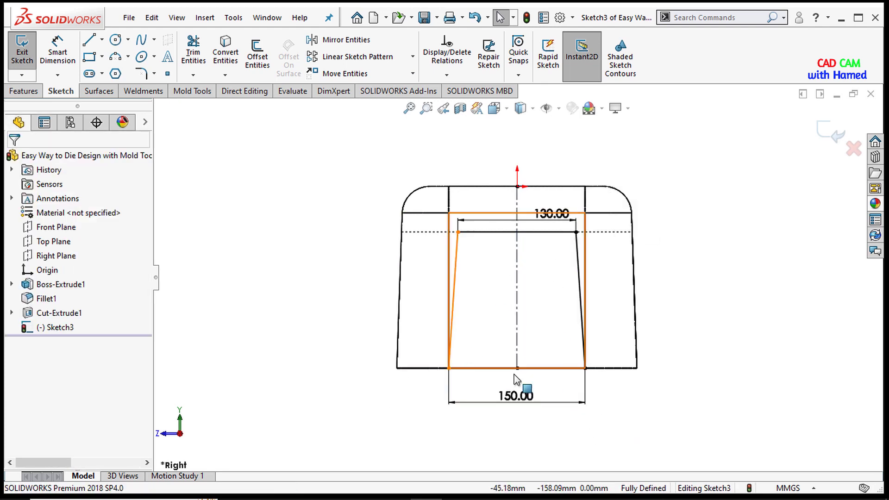
Step: Cut-extrude the trapezoid sketch with the Through All - Both end condition
{"action": "left_click", "coordinate": [23, 91]}
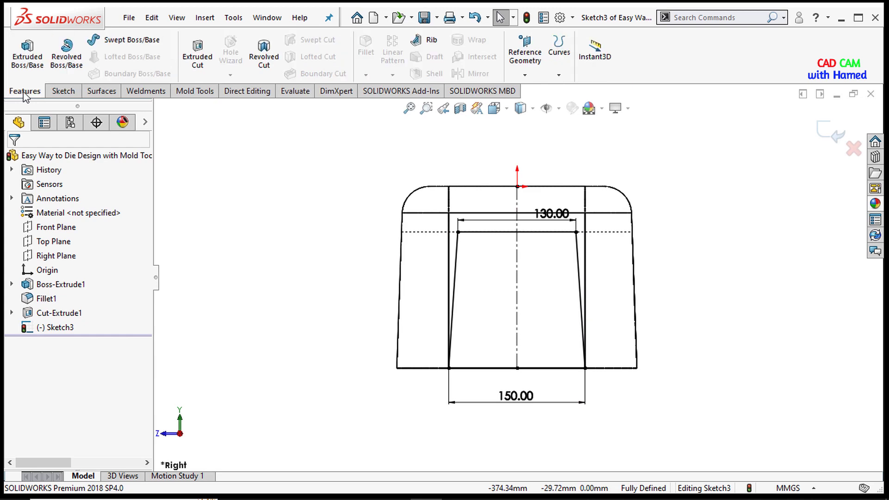
{"action": "left_click", "coordinate": [197, 53]}
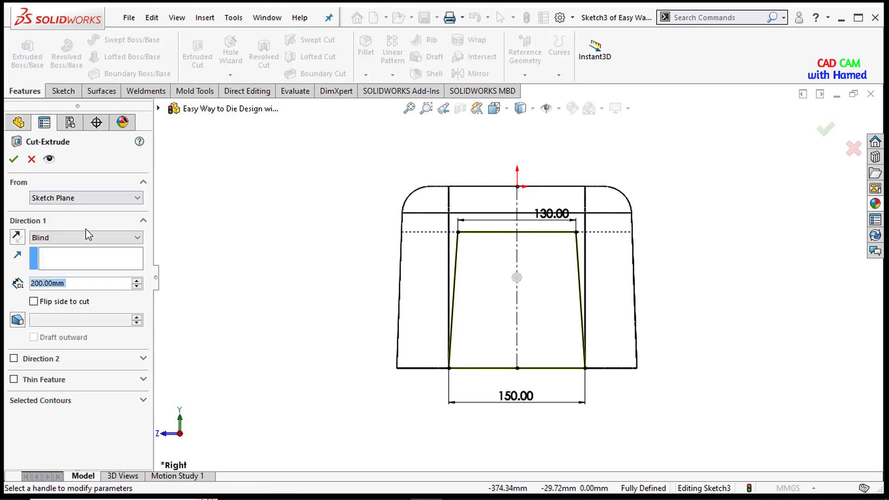
{"action": "left_click", "coordinate": [88, 237]}
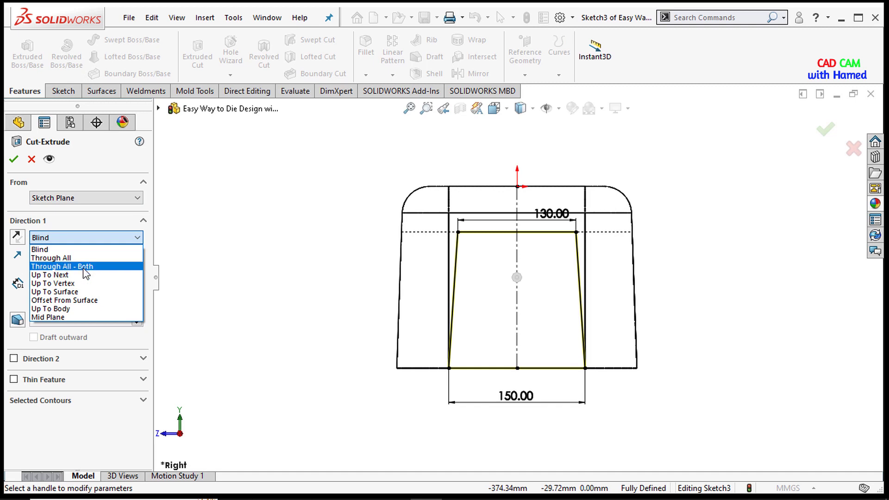
{"action": "left_click", "coordinate": [87, 266]}
{"action": "middle_click_drag", "start_coordinate": [377, 270], "coordinate": [276, 284]}
{"action": "left_click", "coordinate": [13, 159]}
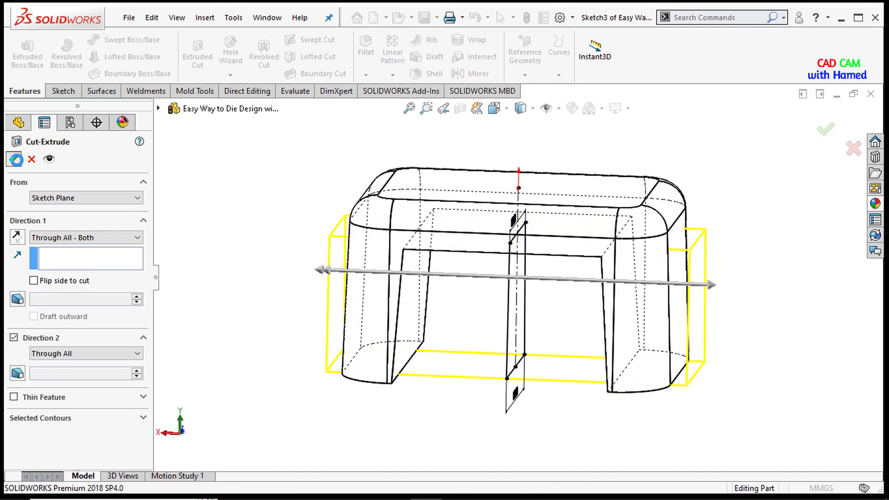
Step: Display the model shaded with edges and turn it to show the underside
{"action": "middle_click_drag", "start_coordinate": [406, 308], "coordinate": [381, 309]}
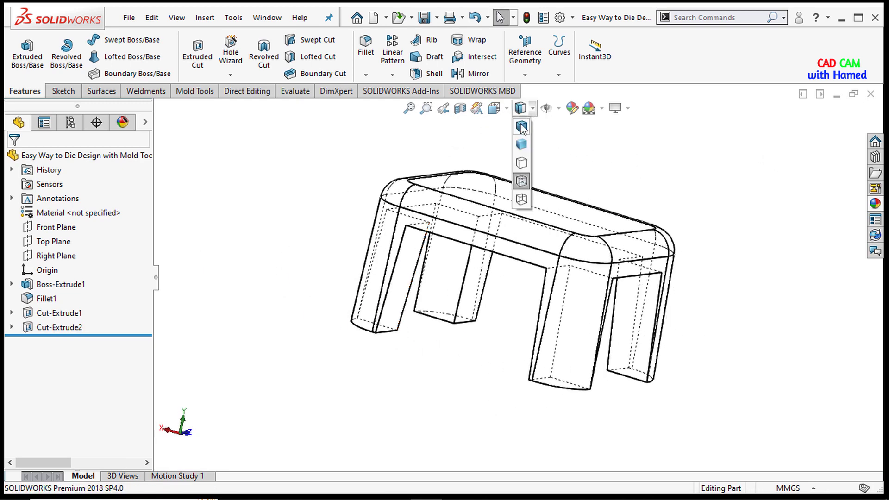
{"action": "left_click", "coordinate": [521, 125]}
{"action": "mouse_move", "coordinate": [668, 311]}
{"action": "middle_mouse_down"}
{"action": "mouse_move", "coordinate": [623, 244]}
{"action": "mouse_move", "coordinate": [533, 250]}
{"action": "mouse_move", "coordinate": [539, 149]}
{"action": "mouse_move", "coordinate": [496, 218]}
{"action": "mouse_move", "coordinate": [479, 166]}
{"action": "mouse_move", "coordinate": [425, 223]}
{"action": "middle_mouse_up"}
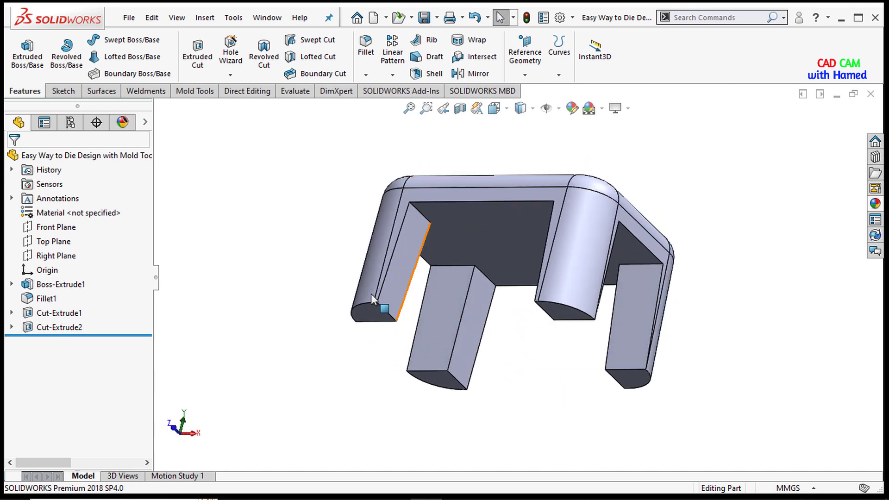
Step: Start a Shell and select for removal the underside face plus end and inner faces of the two legs on one short side
{"action": "left_click", "coordinate": [434, 75]}
{"action": "middle_click_drag", "start_coordinate": [426, 293], "coordinate": [458, 336]}
{"action": "left_click", "coordinate": [503, 277]}
{"action": "left_click", "coordinate": [449, 221]}
{"action": "left_click", "coordinate": [414, 222]}
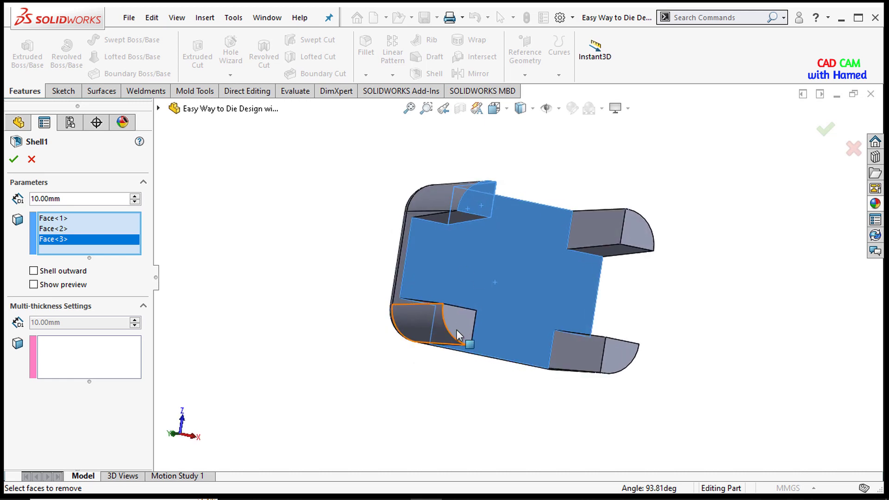
{"action": "left_click", "coordinate": [458, 335]}
{"action": "middle_click_drag", "start_coordinate": [491, 312], "coordinate": [609, 334]}
{"action": "left_click", "coordinate": [448, 353]}
{"action": "left_click", "coordinate": [460, 338]}
Step: Add the inner and end faces of the other two legs and shell the part with a 5 mm wall thickness
{"action": "left_click", "coordinate": [588, 341]}
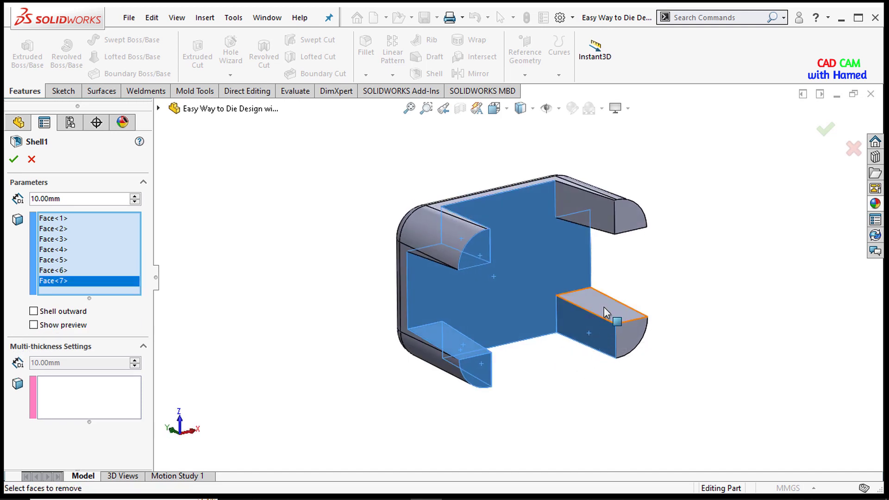
{"action": "left_click", "coordinate": [604, 314]}
{"action": "left_click", "coordinate": [635, 349]}
{"action": "left_click", "coordinate": [628, 226]}
{"action": "left_click", "coordinate": [587, 219]}
{"action": "middle_click_drag", "start_coordinate": [600, 302], "coordinate": [595, 284]}
{"action": "left_click", "coordinate": [596, 268]}
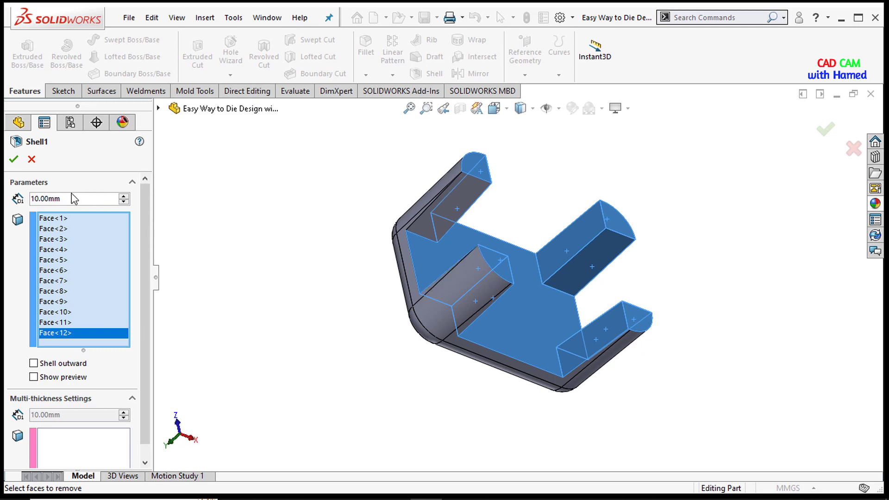
{"action": "type", "text": "5"}
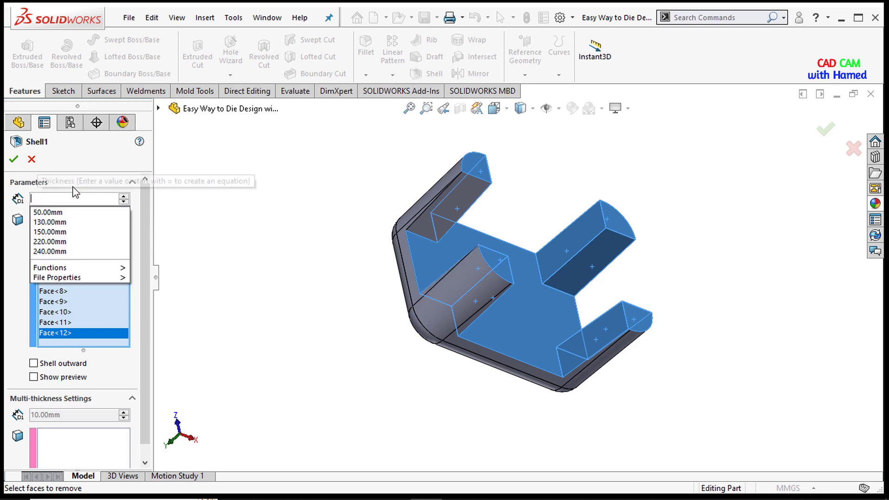
{"action": "key", "text": "Return"}
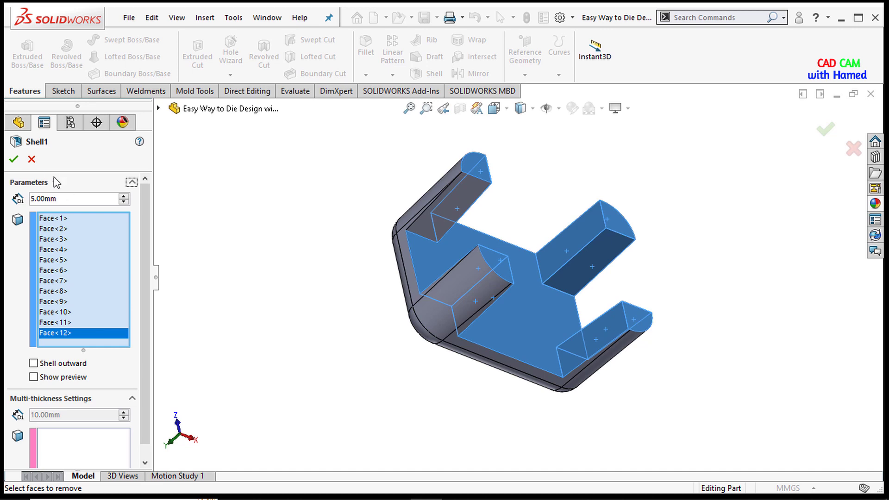
{"action": "left_click", "coordinate": [13, 161]}
Step: Edit the shell to also remove the one remaining inner leg face
{"action": "middle_click_drag", "start_coordinate": [509, 296], "coordinate": [507, 277]}
{"action": "scroll", "coordinate": [472, 283], "scroll_direction": "down", "scroll_amount": 3}
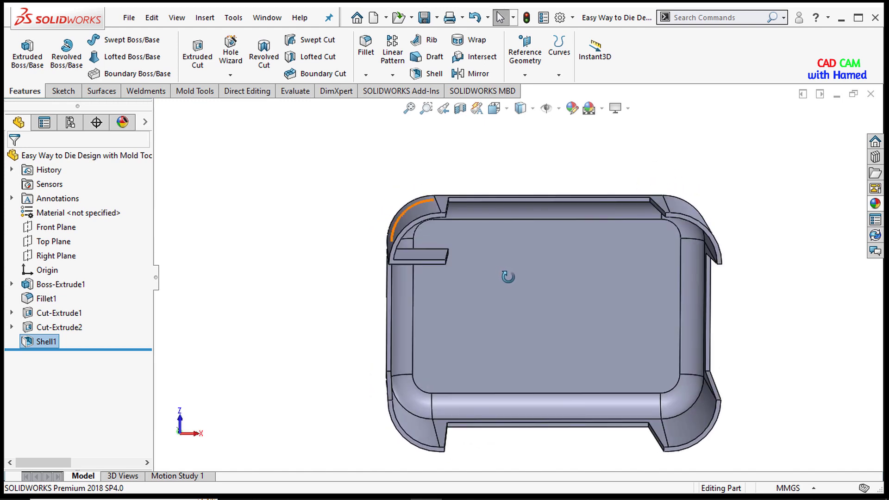
{"action": "left_click", "coordinate": [44, 342]}
{"action": "left_click", "coordinate": [54, 315]}
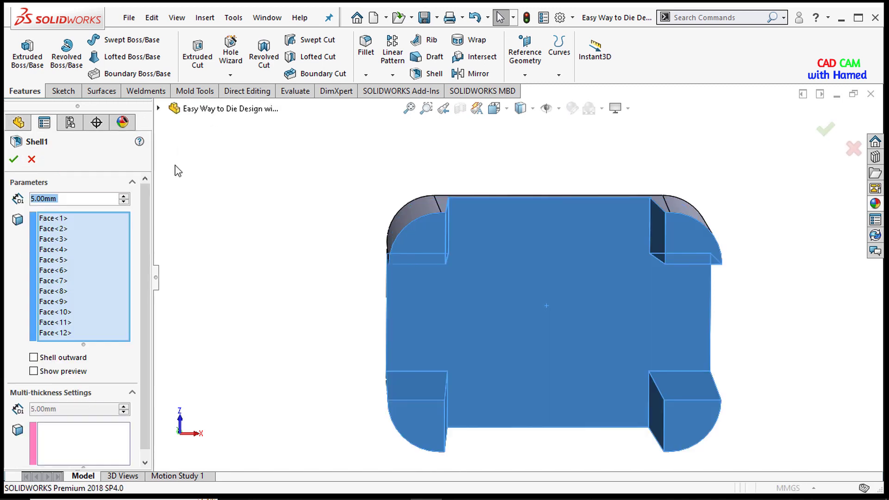
{"action": "middle_click_drag", "start_coordinate": [342, 311], "coordinate": [347, 218]}
{"action": "left_click", "coordinate": [379, 244]}
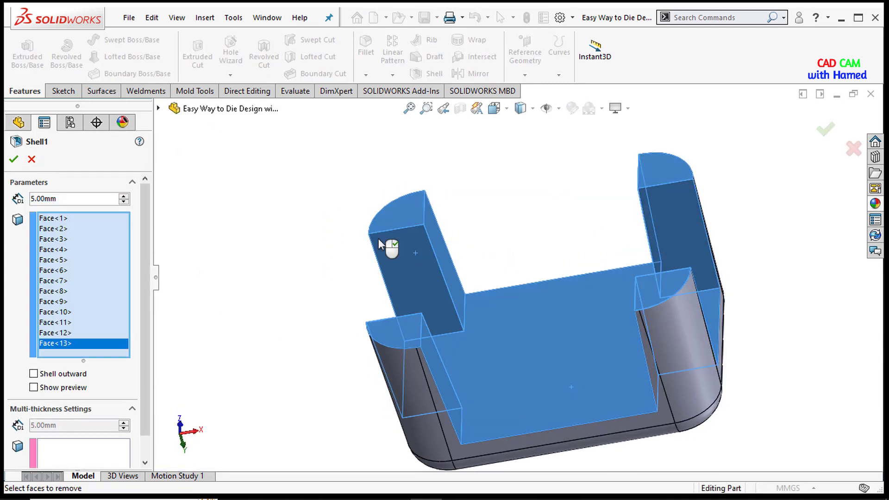
{"action": "left_click", "coordinate": [13, 159]}
Step: Start a Fillet and select the two inner corner edges of one long-side cutout
{"action": "middle_click_drag", "start_coordinate": [456, 247], "coordinate": [508, 258]}
{"action": "scroll", "coordinate": [481, 312], "scroll_direction": "down", "scroll_amount": 3}
{"action": "middle_click_drag", "start_coordinate": [482, 311], "coordinate": [431, 259]}
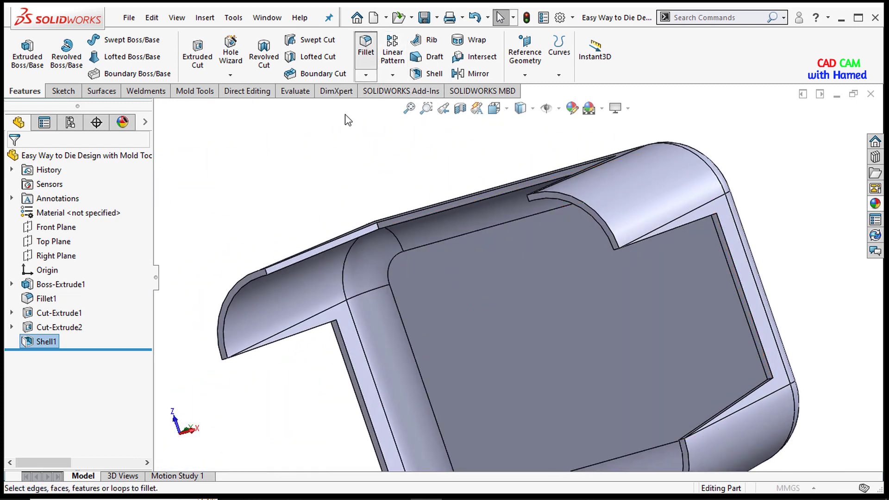
{"action": "left_click", "coordinate": [366, 46]}
{"action": "scroll", "coordinate": [509, 231], "scroll_direction": "up", "scroll_amount": 5}
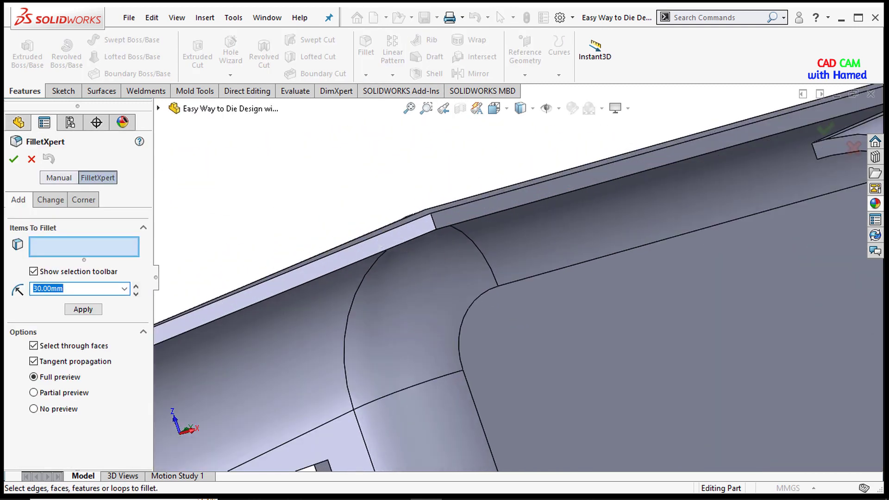
{"action": "left_click", "coordinate": [436, 227]}
{"action": "scroll", "coordinate": [486, 234], "scroll_direction": "up", "scroll_amount": 5}
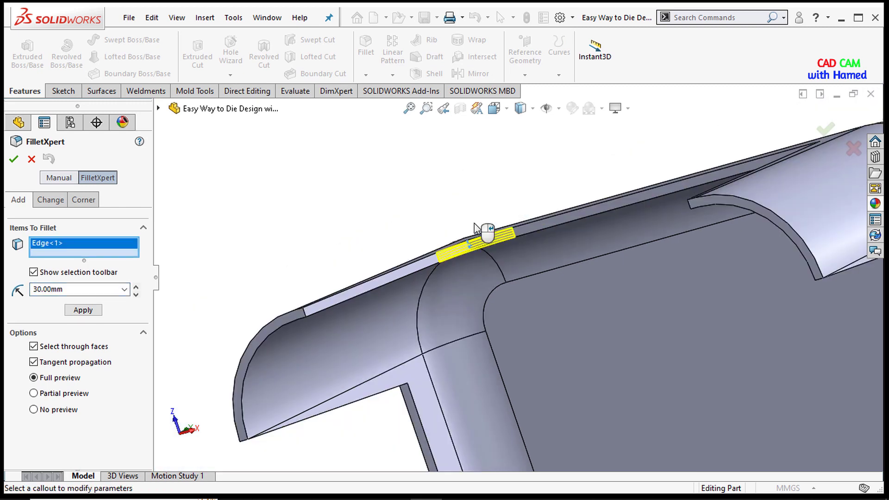
{"action": "middle_click_drag", "start_coordinate": [486, 235], "coordinate": [672, 286]}
{"action": "scroll", "coordinate": [740, 216], "scroll_direction": "down", "scroll_amount": 3}
{"action": "middle_click_drag", "start_coordinate": [740, 215], "coordinate": [627, 217]}
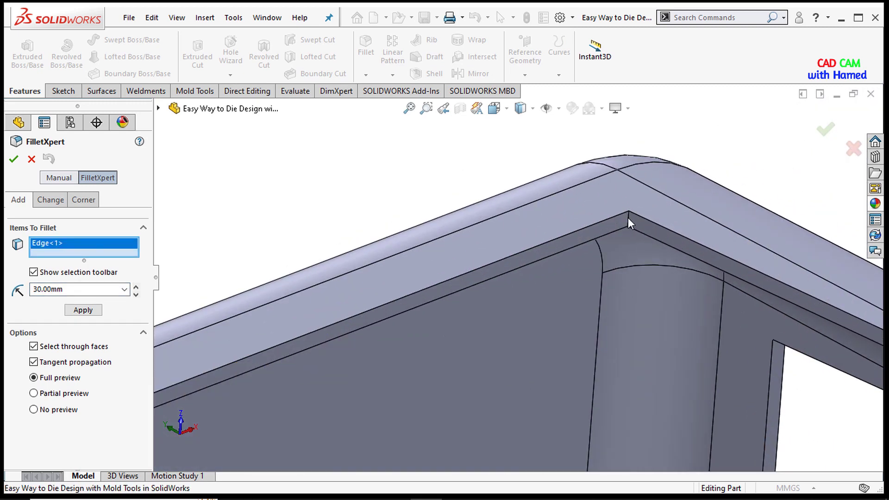
{"action": "left_click", "coordinate": [629, 217]}
Step: Add both inner corner edges of the adjacent short-side cutout to the fillet selection
{"action": "scroll", "coordinate": [585, 226], "scroll_direction": "up", "scroll_amount": 3}
{"action": "scroll", "coordinate": [636, 390], "scroll_direction": "up", "scroll_amount": 3}
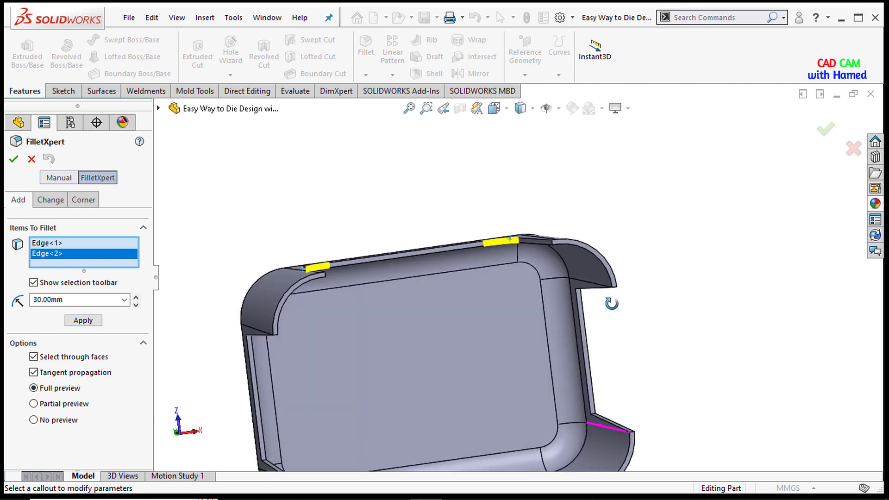
{"action": "middle_click_drag", "start_coordinate": [609, 301], "coordinate": [610, 265]}
{"action": "scroll", "coordinate": [536, 330], "scroll_direction": "down", "scroll_amount": 5}
{"action": "left_click", "coordinate": [521, 329]}
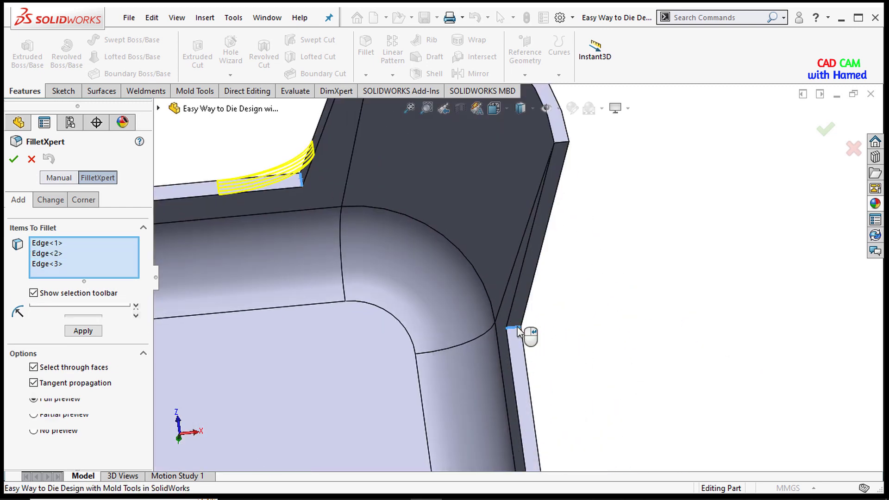
{"action": "scroll", "coordinate": [521, 333], "scroll_direction": "up", "scroll_amount": 4}
{"action": "middle_click_drag", "start_coordinate": [546, 432], "coordinate": [502, 356]}
{"action": "scroll", "coordinate": [489, 307], "scroll_direction": "down", "scroll_amount": 6}
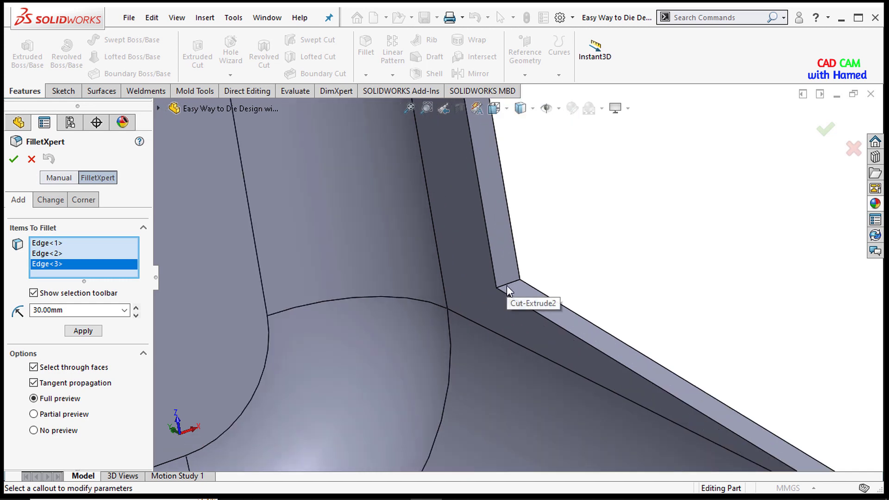
{"action": "left_click", "coordinate": [506, 286]}
Step: Add the two inner corner edges of the opposite long-side cutout to the fillet selection
{"action": "scroll", "coordinate": [506, 286], "scroll_direction": "up", "scroll_amount": 5}
{"action": "scroll", "coordinate": [548, 283], "scroll_direction": "down", "scroll_amount": 7}
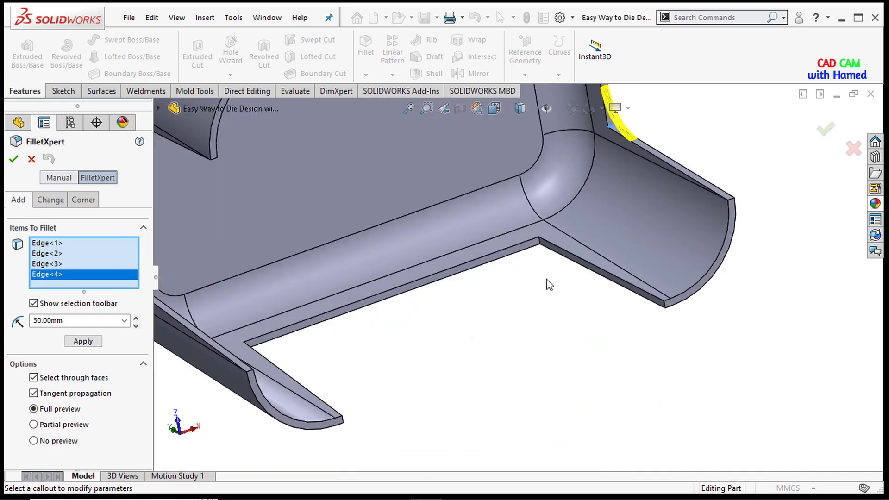
{"action": "left_click", "coordinate": [469, 227]}
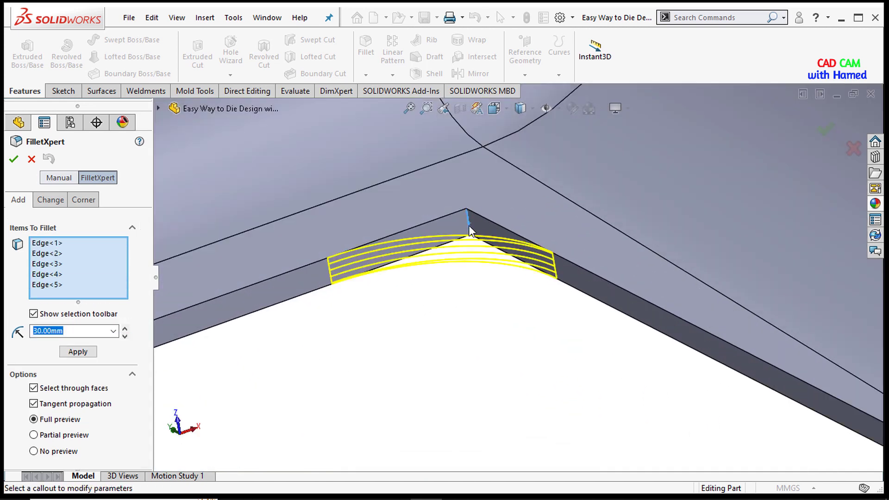
{"action": "scroll", "coordinate": [470, 317], "scroll_direction": "up", "scroll_amount": 5}
{"action": "middle_click_drag", "start_coordinate": [470, 318], "coordinate": [332, 334]}
{"action": "scroll", "coordinate": [332, 334], "scroll_direction": "down", "scroll_amount": 5}
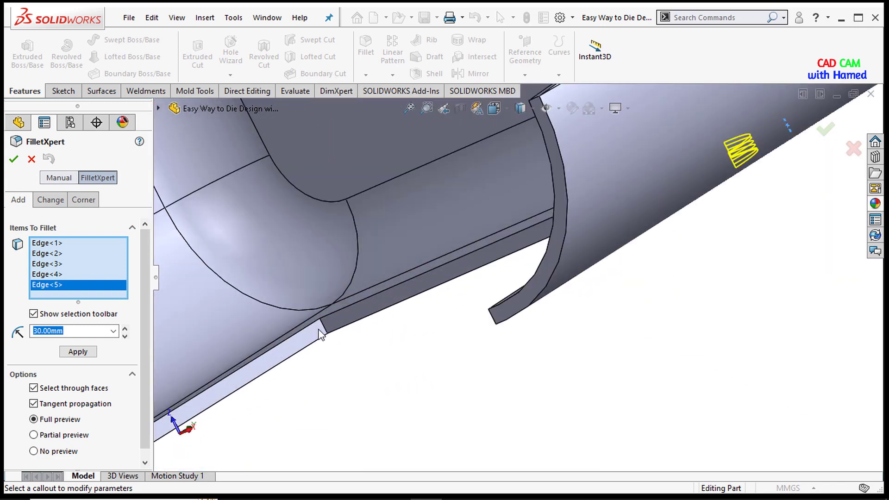
{"action": "left_click", "coordinate": [325, 326]}
{"action": "scroll", "coordinate": [325, 301], "scroll_direction": "up", "scroll_amount": 6}
{"action": "middle_click_drag", "start_coordinate": [369, 254], "coordinate": [395, 207]}
{"action": "scroll", "coordinate": [395, 207], "scroll_direction": "down", "scroll_amount": 5}
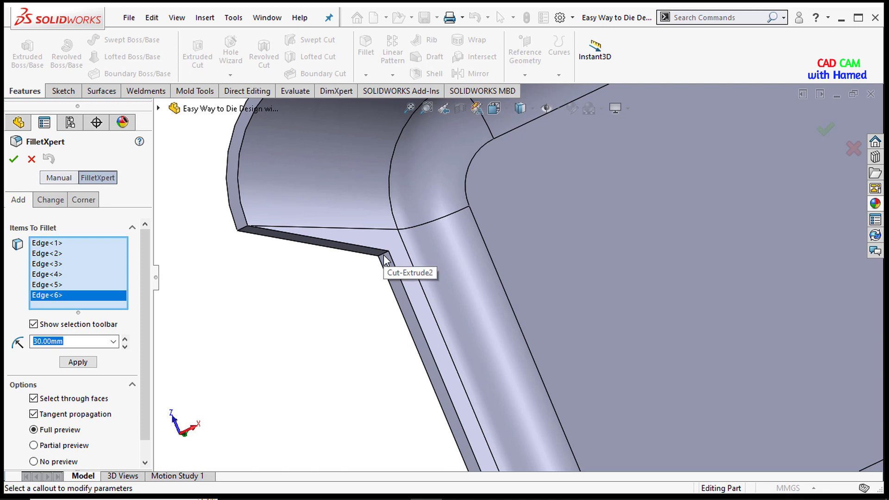
{"action": "scroll", "coordinate": [385, 257], "scroll_direction": "down", "scroll_amount": 3}
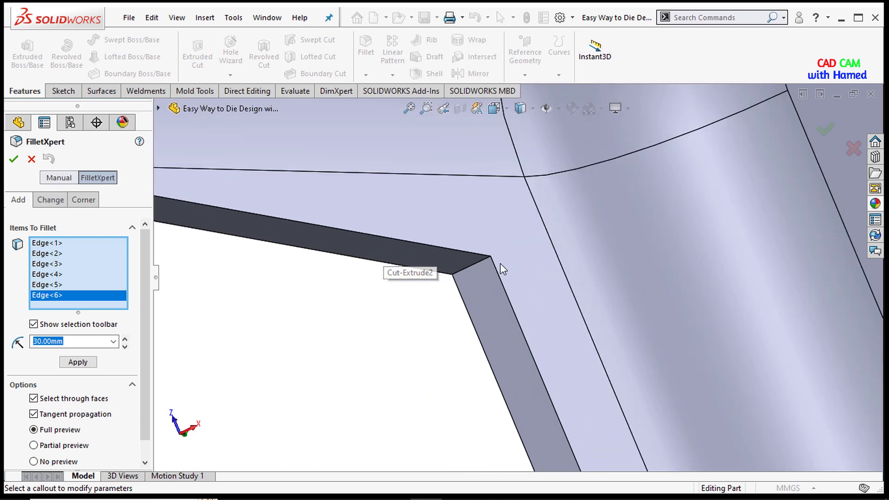
{"action": "left_click", "coordinate": [475, 270]}
{"action": "scroll", "coordinate": [477, 274], "scroll_direction": "up", "scroll_amount": 2}
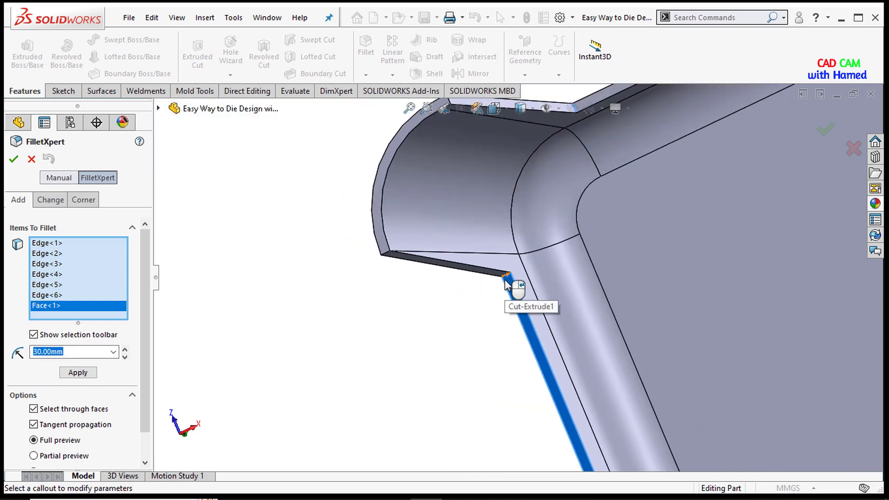
{"action": "left_click", "coordinate": [506, 279]}
{"action": "scroll", "coordinate": [505, 281], "scroll_direction": "down", "scroll_amount": 3}
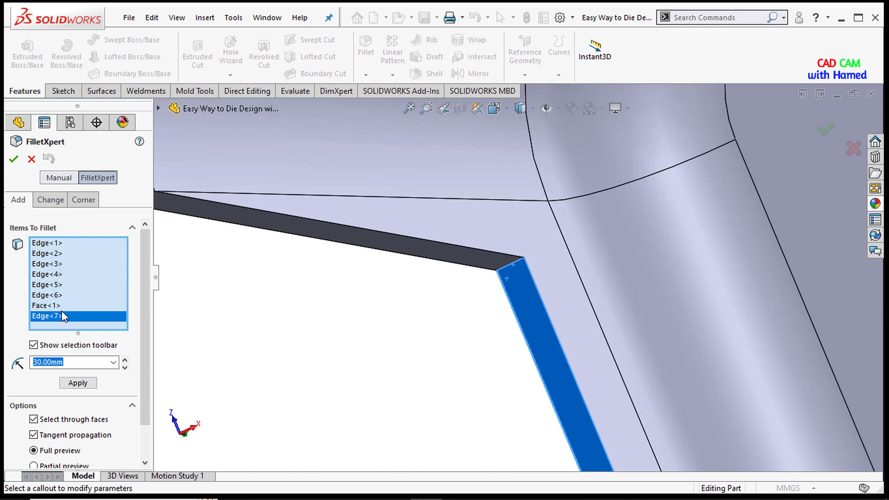
{"action": "right_click", "coordinate": [39, 318]}
{"action": "left_click", "coordinate": [46, 306]}
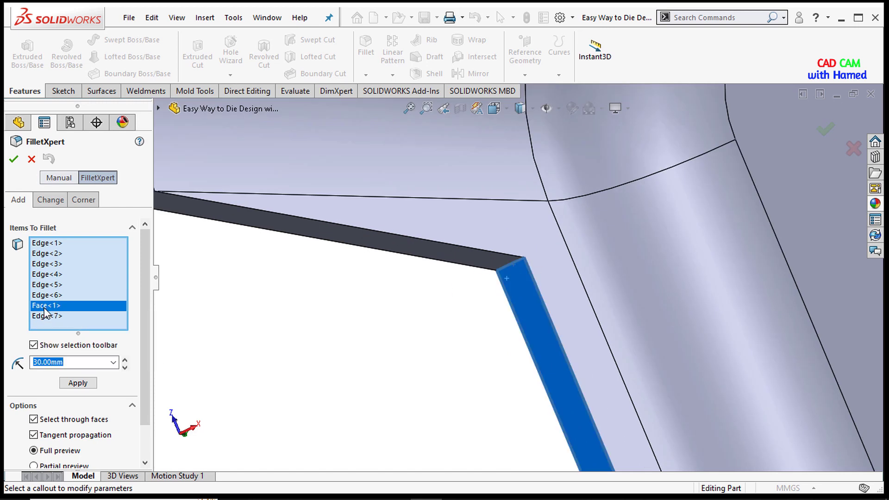
{"action": "right_click", "coordinate": [59, 307]}
{"action": "left_click", "coordinate": [74, 332]}
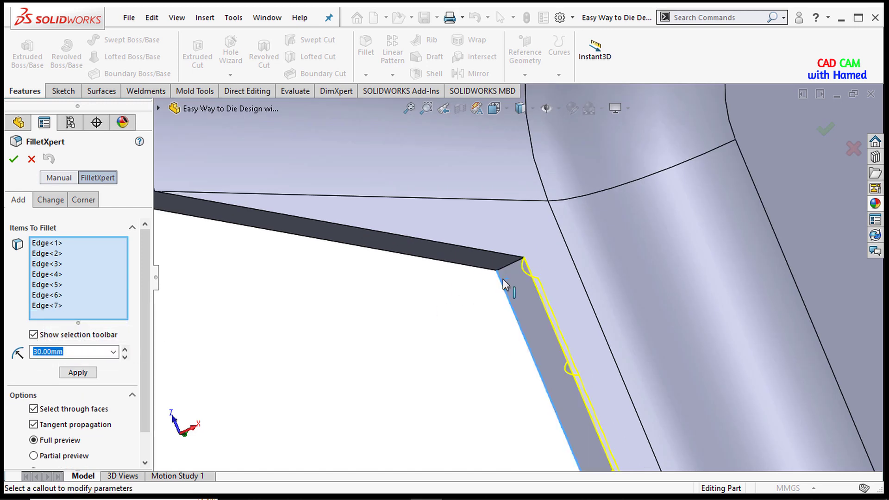
{"action": "right_click", "coordinate": [45, 309]}
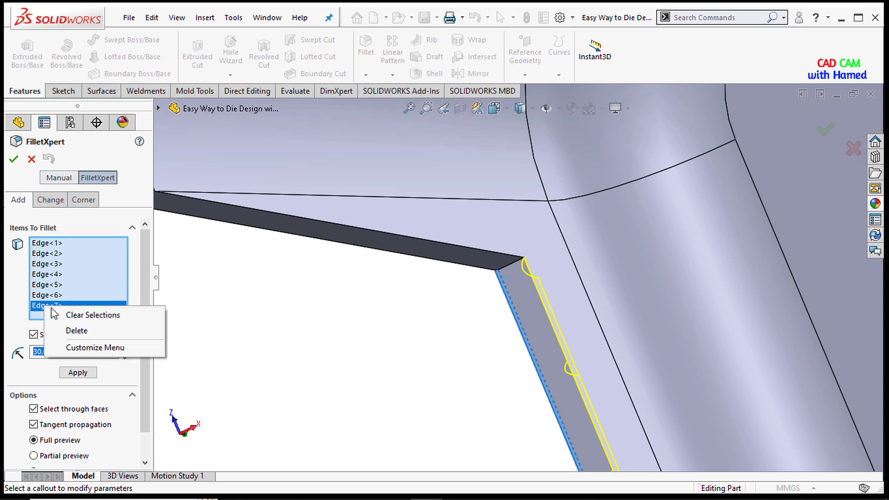
{"action": "left_click", "coordinate": [76, 330]}
Step: Add both inner corner edges of the remaining short-side cutout to the fillet selection and set the radius to 28 mm
{"action": "left_click", "coordinate": [510, 269]}
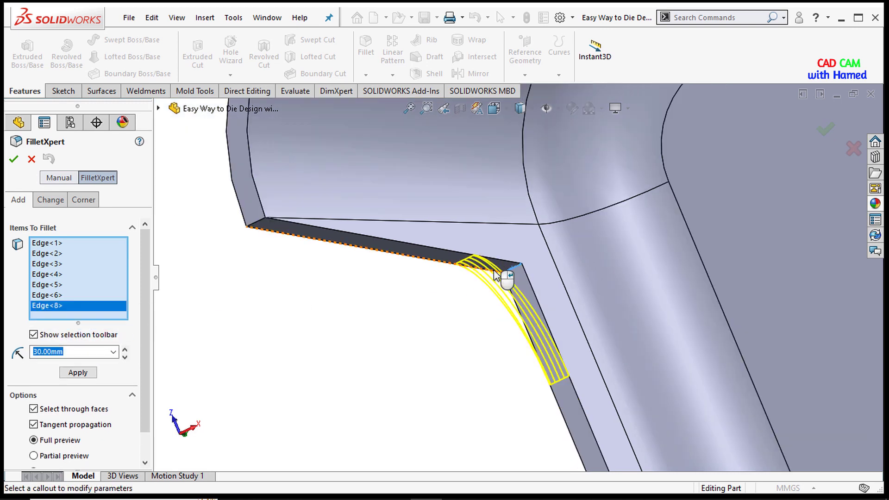
{"action": "scroll", "coordinate": [506, 324], "scroll_direction": "up", "scroll_amount": 6}
{"action": "scroll", "coordinate": [500, 309], "scroll_direction": "down", "scroll_amount": 6}
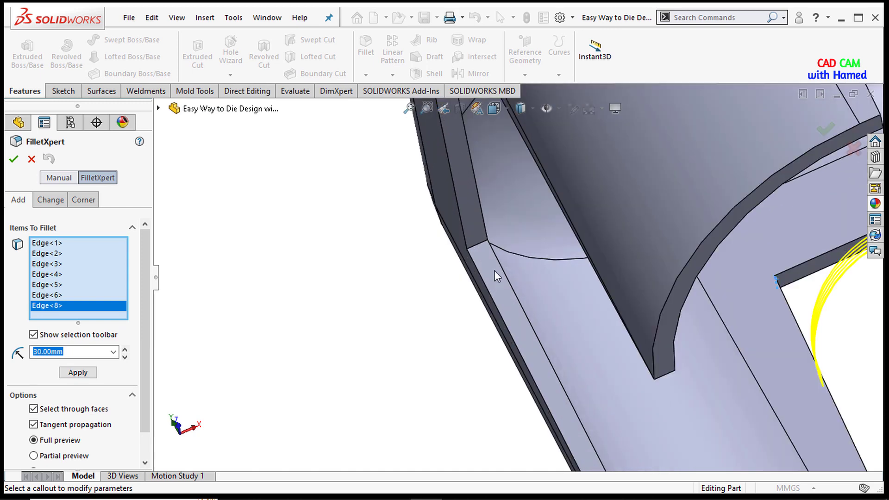
{"action": "left_click", "coordinate": [473, 241]}
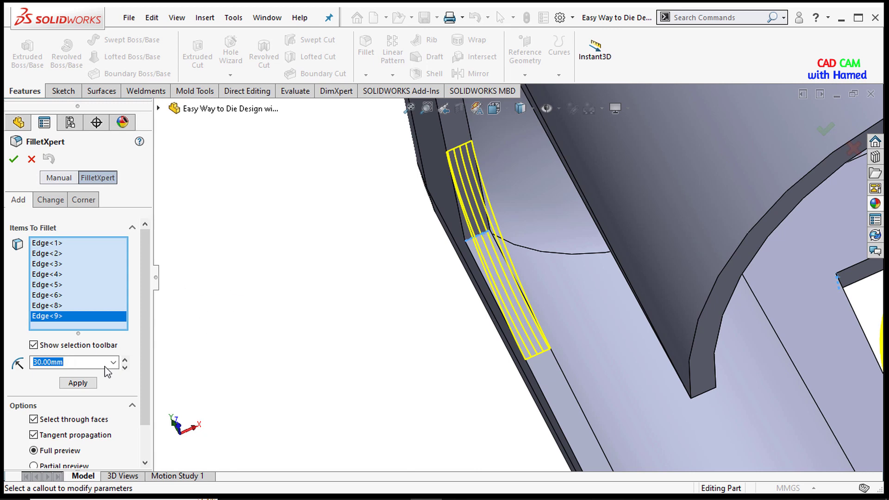
{"action": "key", "text": "BackSpace"}
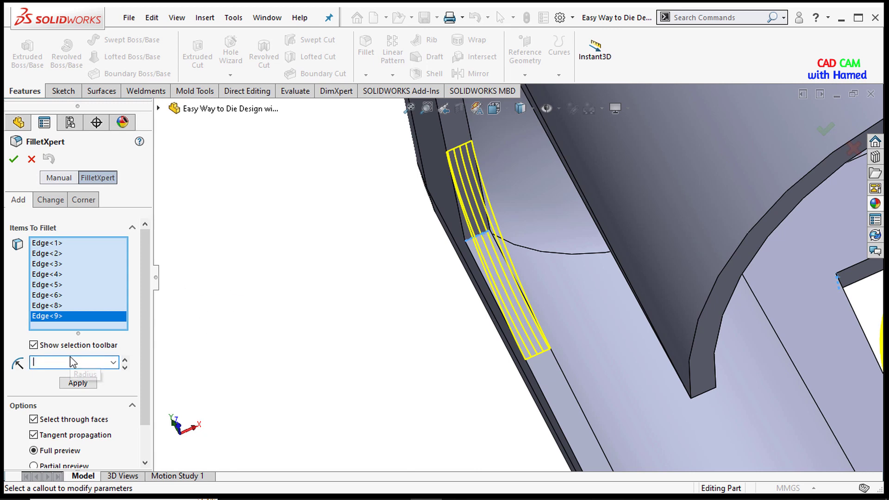
{"action": "type", "text": "20"}
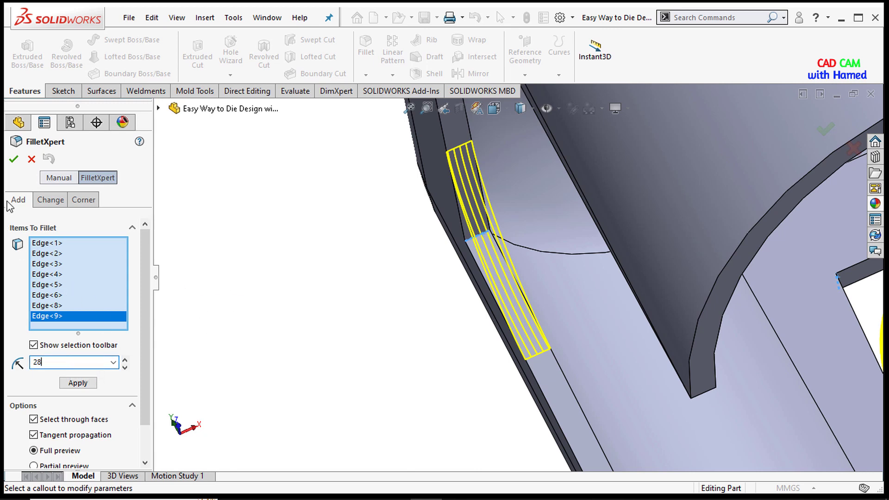
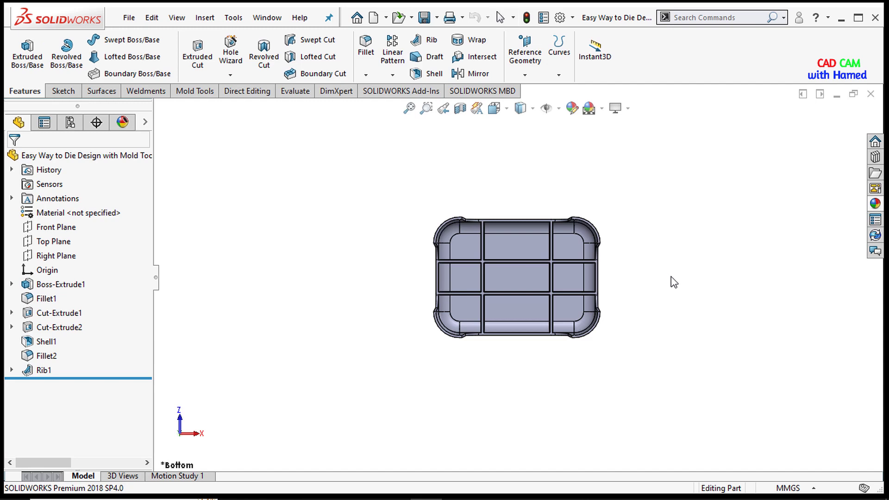
Step: Inspect the ribbed underside, legs and outer walls of the part from several angles
{"action": "middle_click_drag", "start_coordinate": [671, 276], "coordinate": [695, 359]}
{"action": "scroll", "coordinate": [497, 240], "scroll_direction": "down", "scroll_amount": 5}
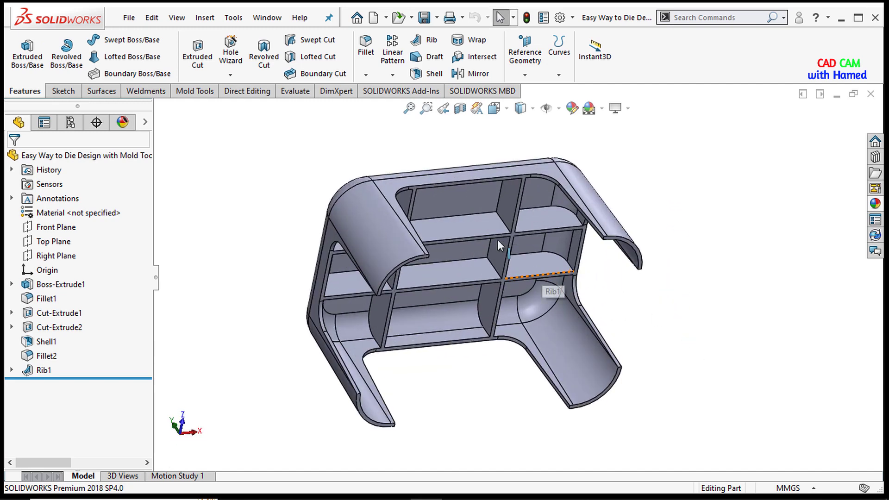
{"action": "scroll", "coordinate": [468, 226], "scroll_direction": "down", "scroll_amount": 2}
{"action": "scroll", "coordinate": [455, 233], "scroll_direction": "up", "scroll_amount": 4}
{"action": "middle_click_drag", "start_coordinate": [689, 217], "coordinate": [669, 250]}
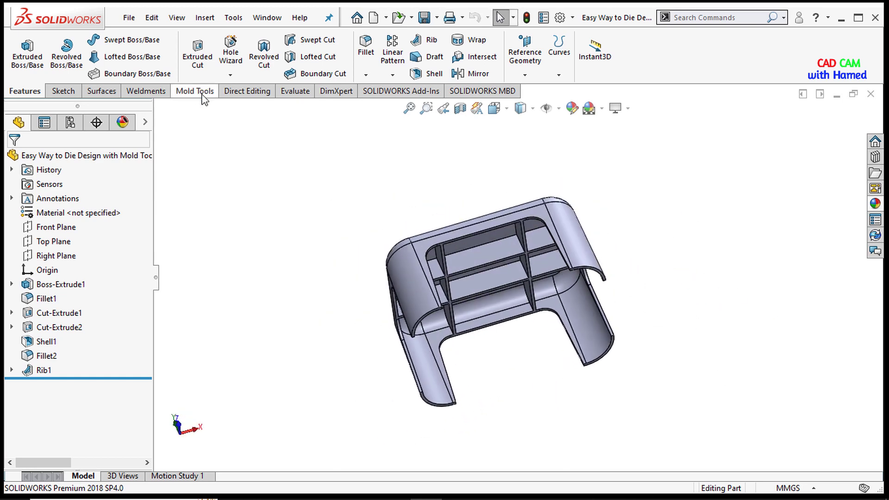
{"action": "right_click", "coordinate": [238, 95]}
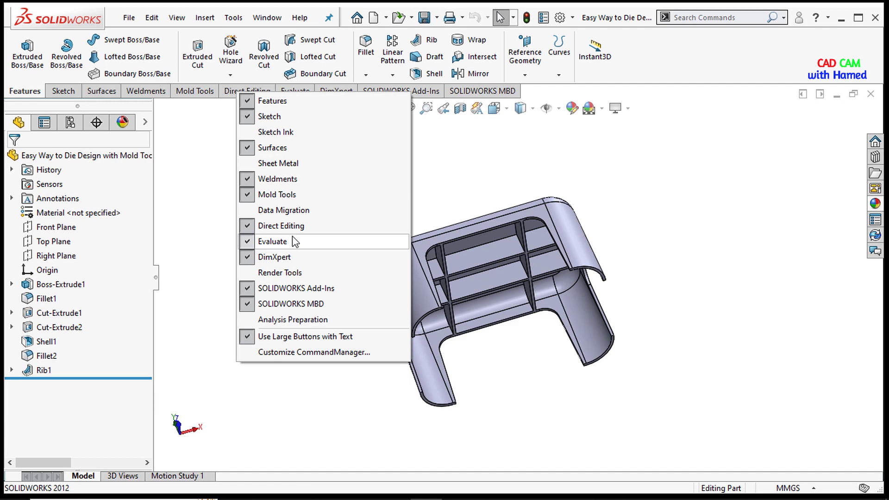
{"action": "left_click", "coordinate": [672, 166]}
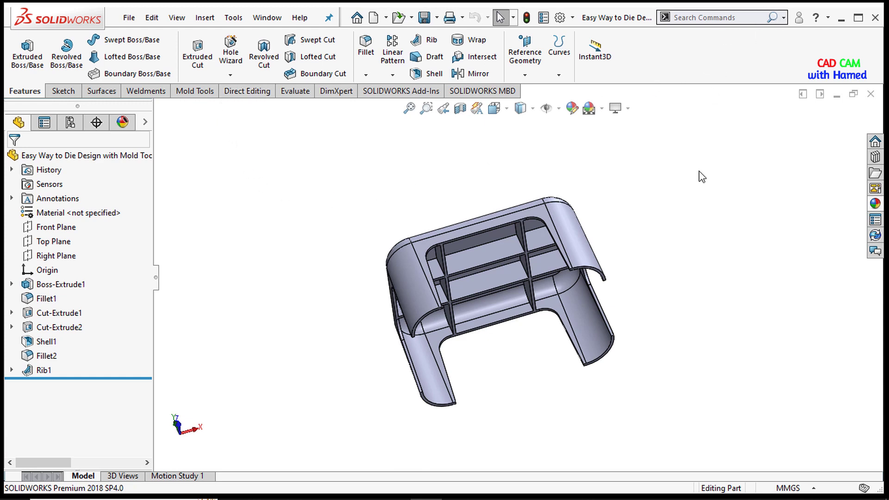
{"action": "middle_click_drag", "start_coordinate": [672, 162], "coordinate": [697, 221]}
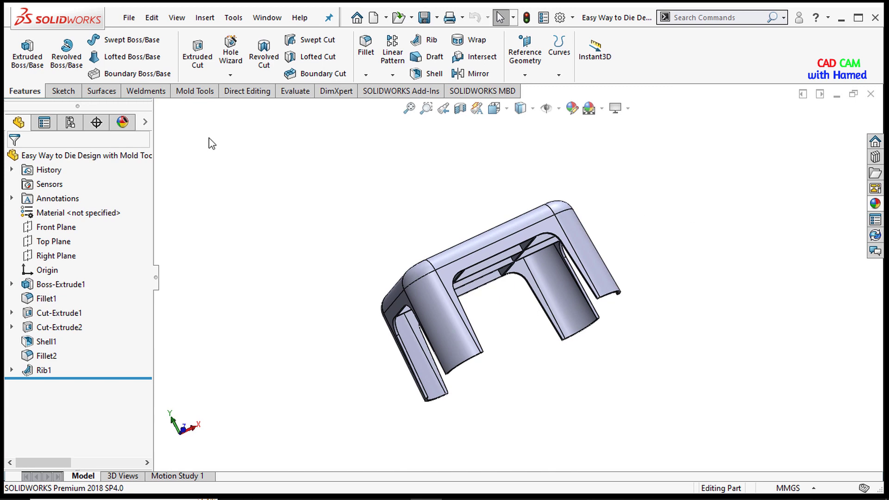
Step: Start a Draft Analysis from the Mold Tools using the part's flat top face as the pull direction
{"action": "left_click", "coordinate": [195, 91]}
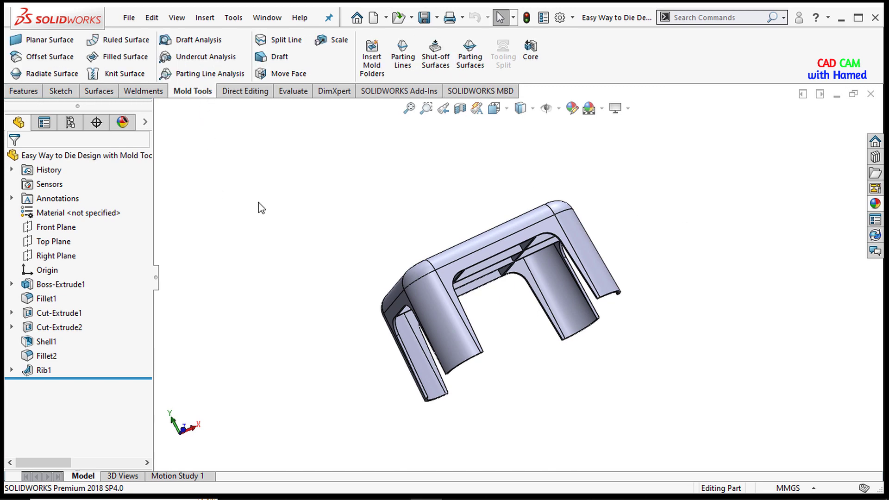
{"action": "middle_click_drag", "start_coordinate": [452, 299], "coordinate": [452, 246]}
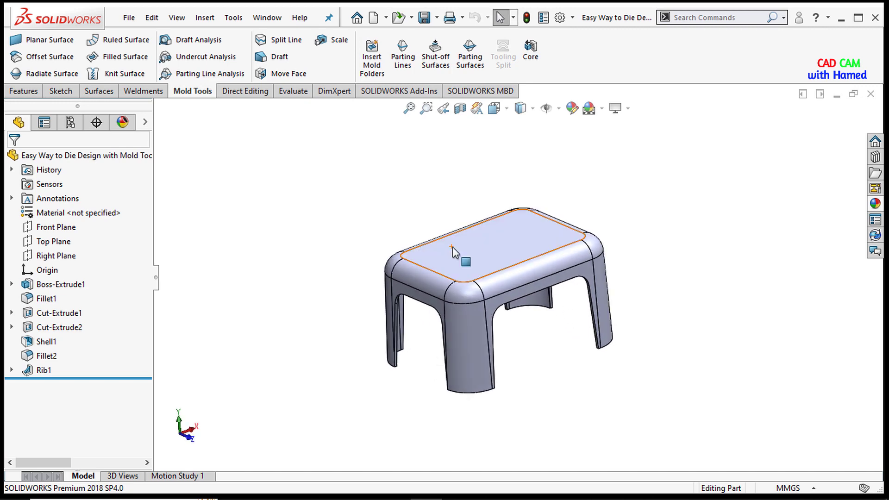
{"action": "left_click", "coordinate": [199, 41]}
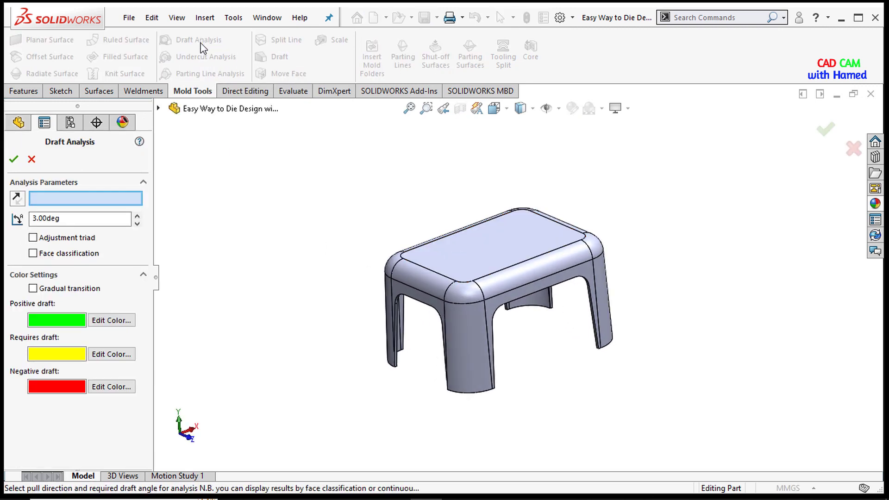
{"action": "left_click", "coordinate": [470, 258]}
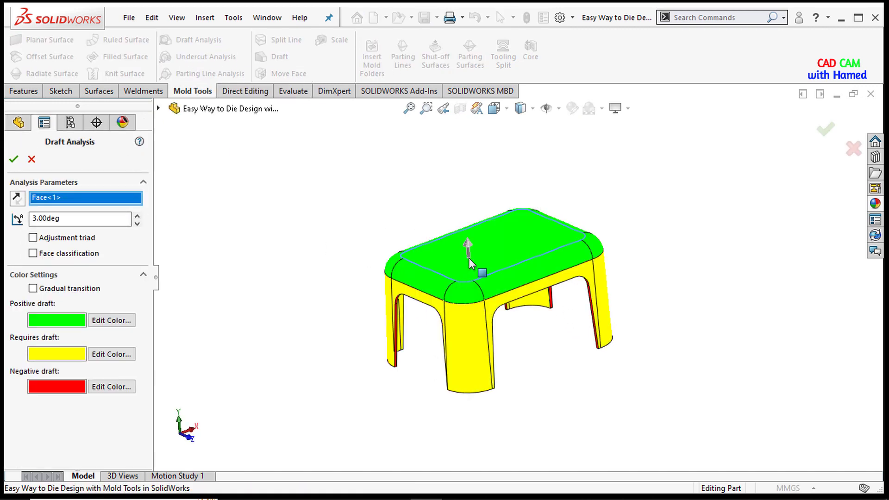
{"action": "scroll", "coordinate": [476, 277], "scroll_direction": "down", "scroll_amount": 4}
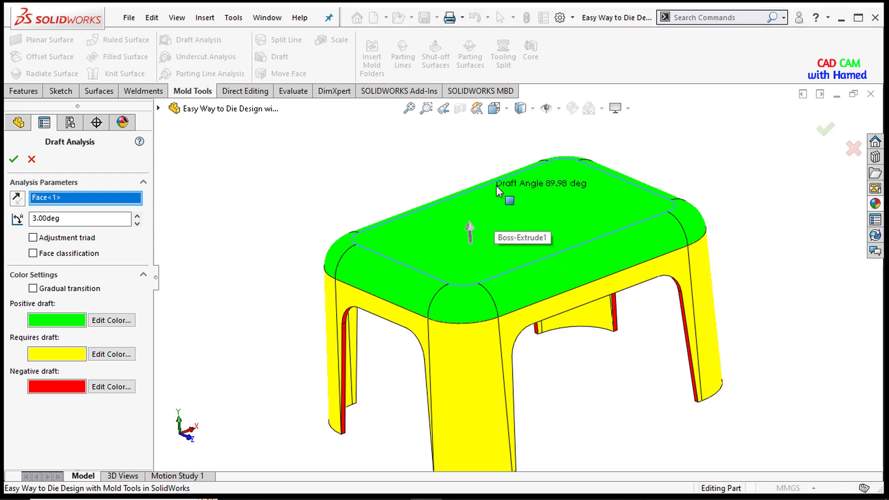
Step: Set the draft angle of the analysis to 0.1°
{"action": "left_click", "coordinate": [95, 220]}
{"action": "left_click_drag", "start_coordinate": [96, 219], "coordinate": [2, 218]}
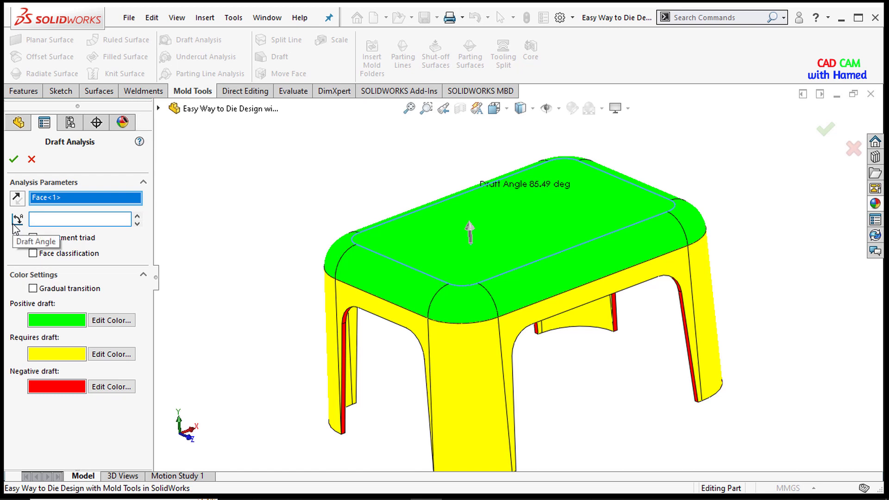
{"action": "type", "text": "0.1"}
{"action": "key", "text": "Return"}
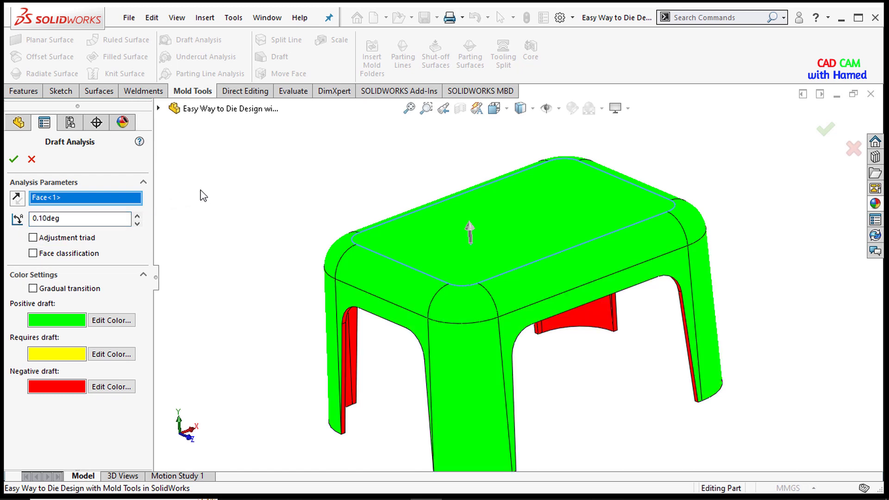
Step: Examine the draft colours on the outer faces and ribbed underside, accept the analysis and turn its display off
{"action": "scroll", "coordinate": [270, 252], "scroll_direction": "down", "scroll_amount": 3}
{"action": "mouse_move", "coordinate": [537, 347]}
{"action": "middle_mouse_down"}
{"action": "mouse_move", "coordinate": [509, 344]}
{"action": "mouse_move", "coordinate": [538, 347]}
{"action": "middle_mouse_up"}
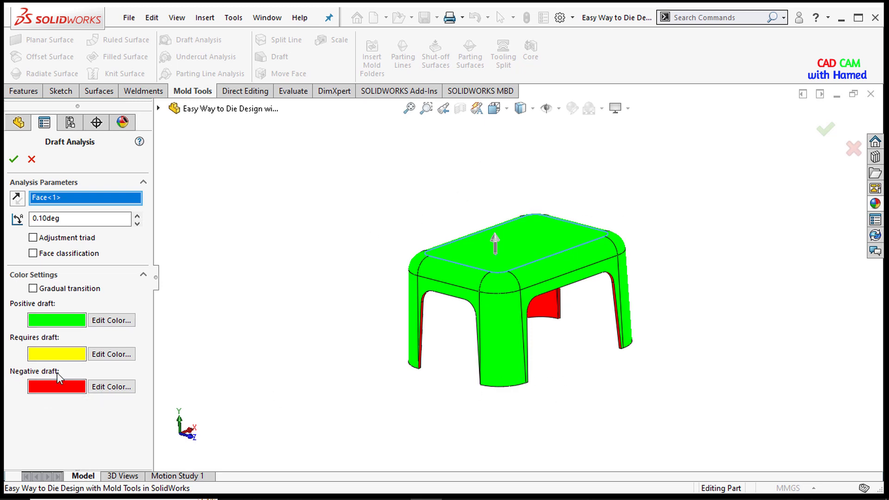
{"action": "middle_click_drag", "start_coordinate": [557, 440], "coordinate": [526, 281]}
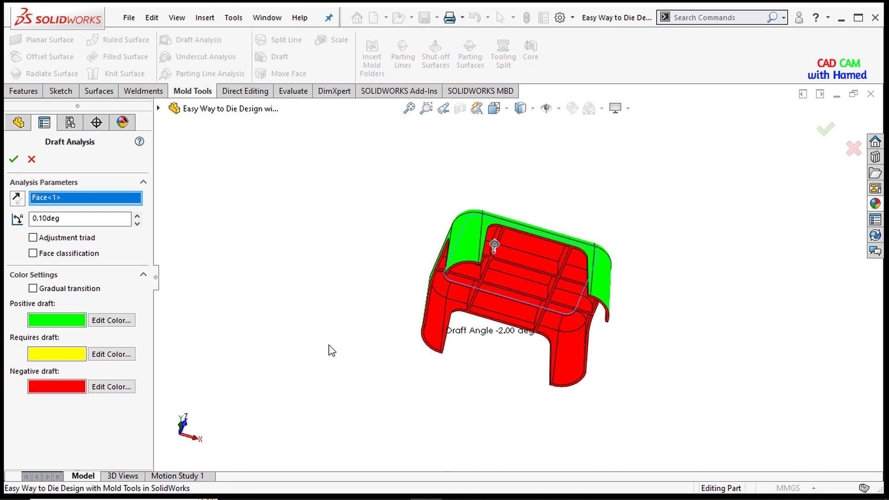
{"action": "scroll", "coordinate": [514, 304], "scroll_direction": "down", "scroll_amount": 4}
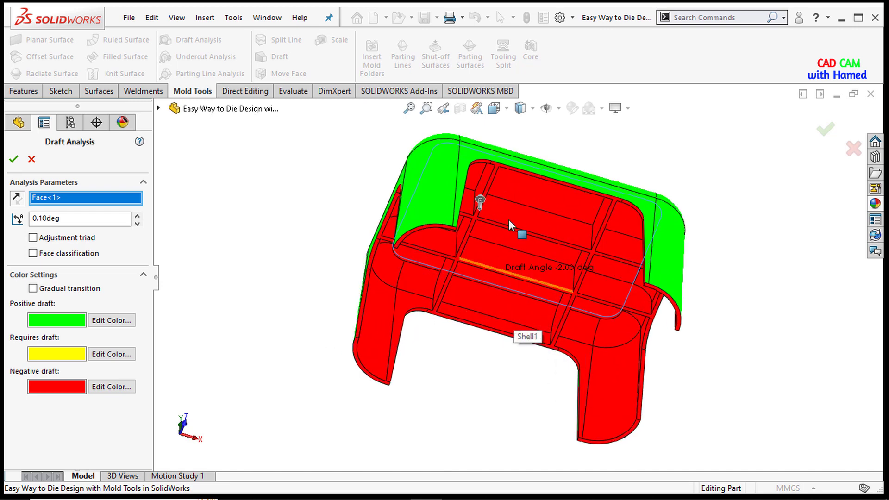
{"action": "middle_click_drag", "start_coordinate": [509, 227], "coordinate": [506, 406]}
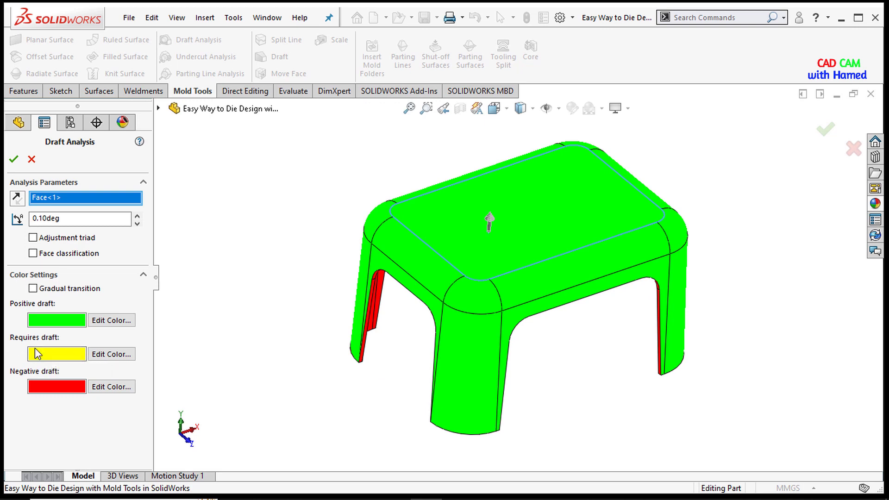
{"action": "double_click", "coordinate": [75, 218]}
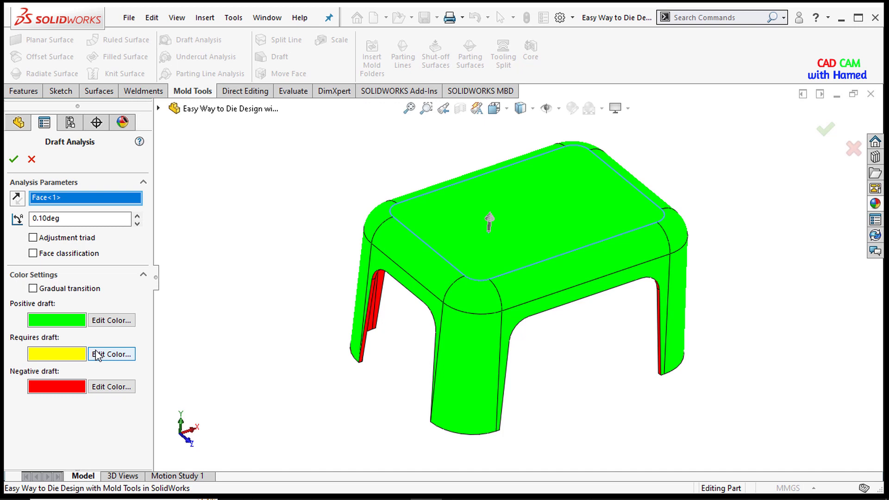
{"action": "left_click", "coordinate": [14, 160]}
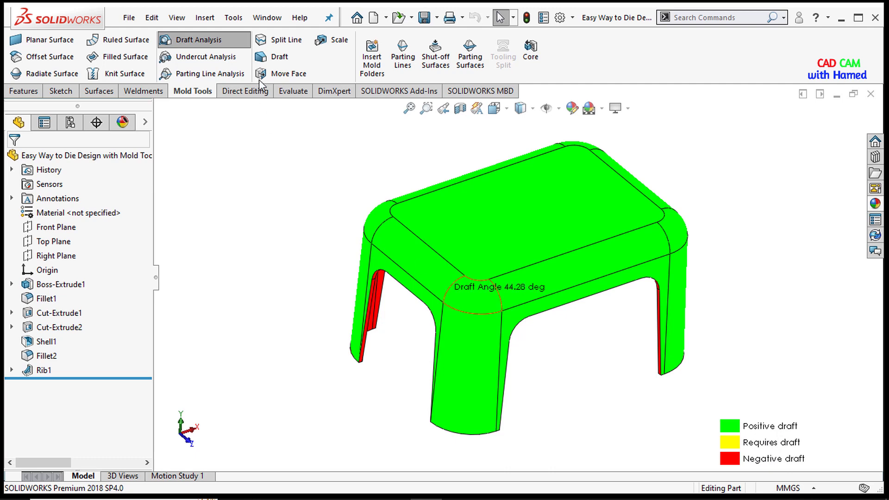
{"action": "left_click", "coordinate": [218, 41]}
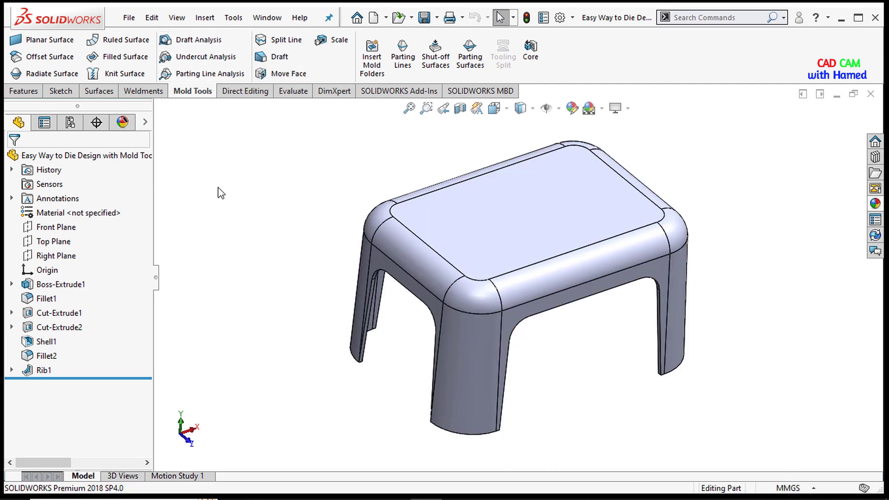
Step: Create a parting line for the core/cavity split, with the flat top face as pull direction, by running its draft analysis
{"action": "left_click", "coordinate": [409, 70]}
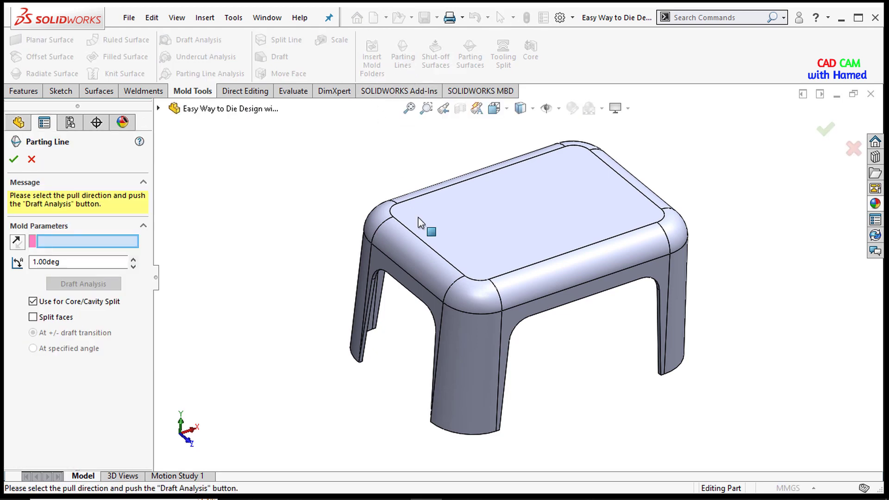
{"action": "left_click", "coordinate": [496, 257]}
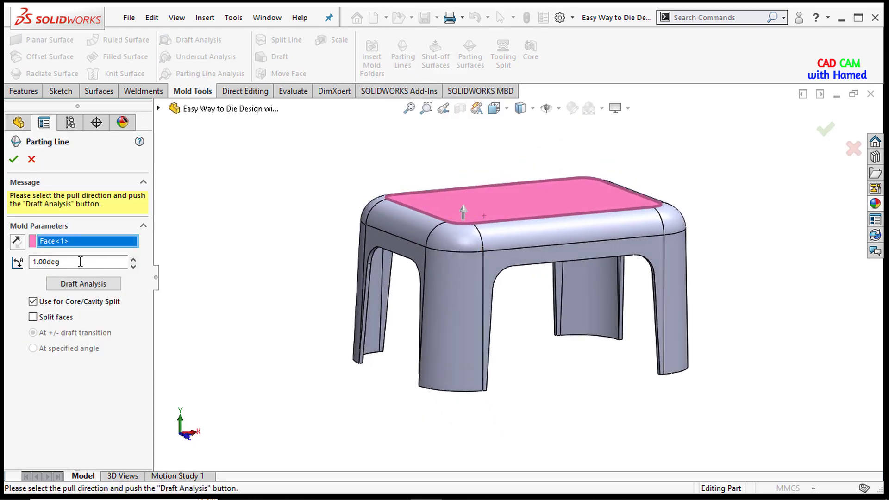
{"action": "left_click", "coordinate": [95, 283]}
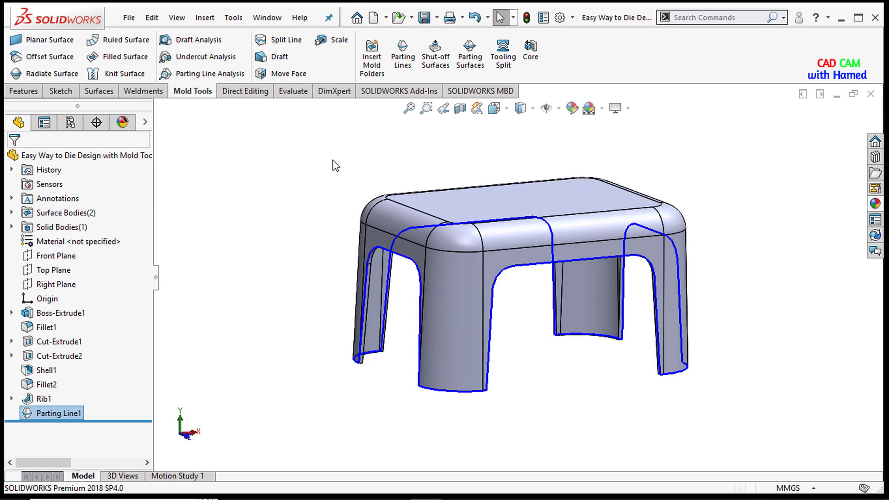
Step: Create a parting surface from the parting line, perpendicular to pull, extending 130 mm outward
{"action": "left_click", "coordinate": [482, 70]}
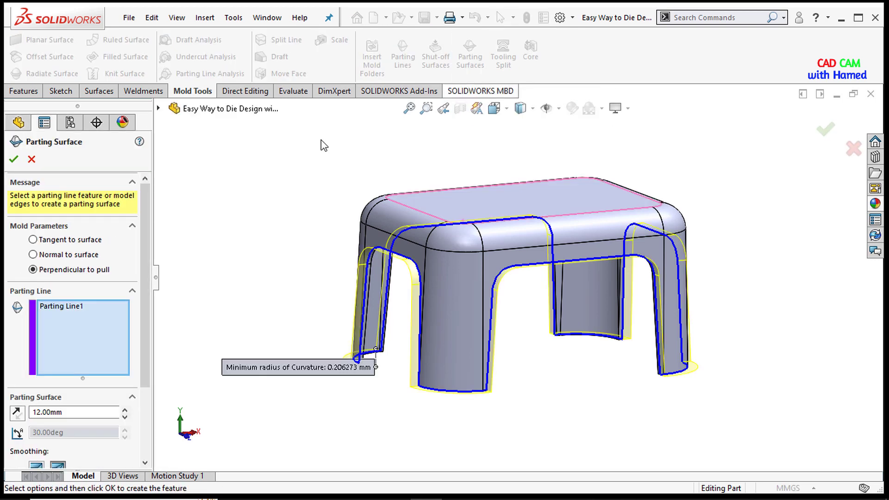
{"action": "scroll", "coordinate": [136, 327], "scroll_direction": "down", "scroll_amount": 3}
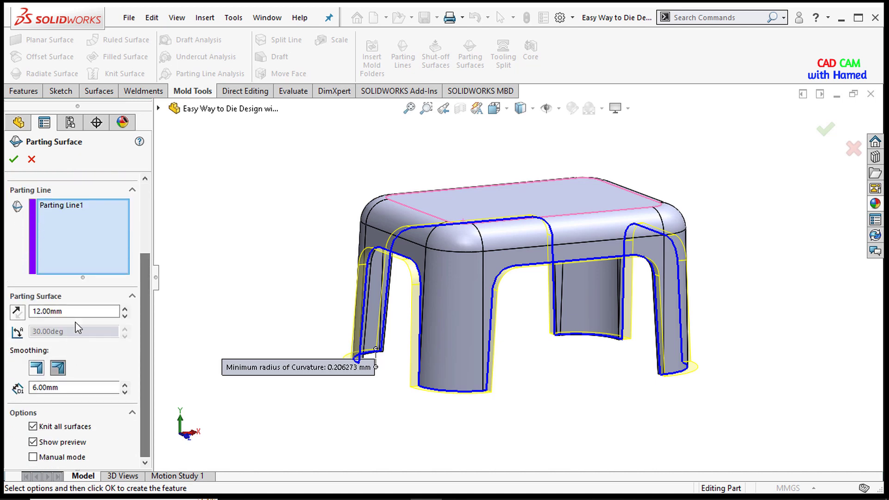
{"action": "double_click", "coordinate": [50, 311]}
{"action": "key", "text": "BackSpace"}
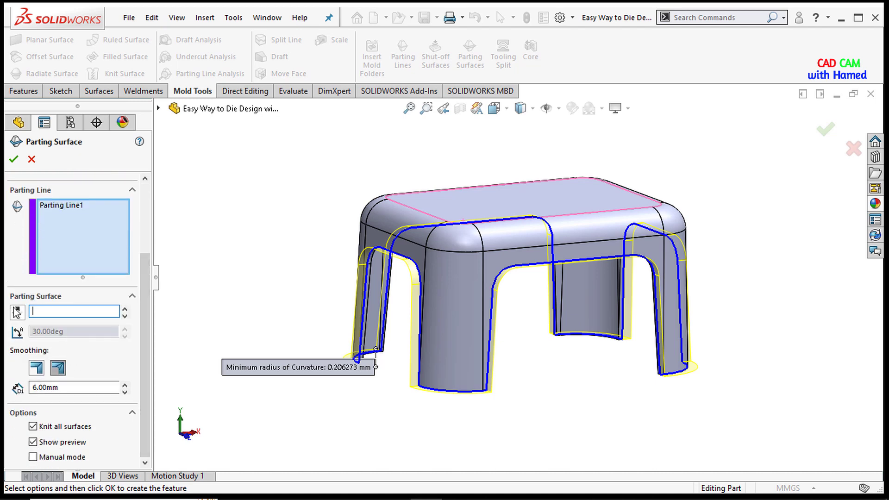
{"action": "type", "text": "130"}
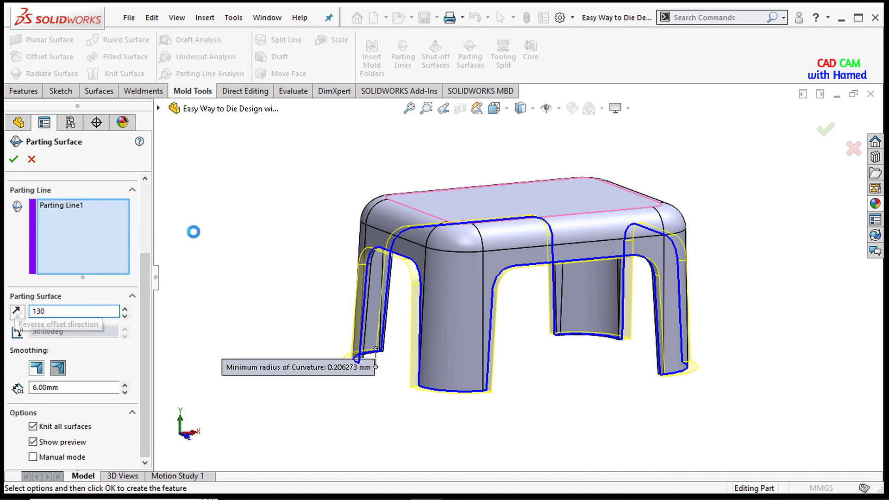
{"action": "key", "text": "Return"}
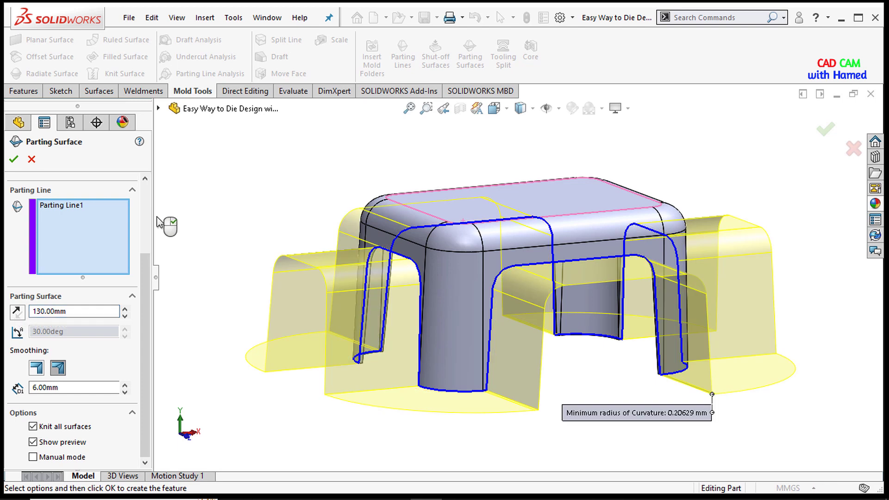
{"action": "left_click", "coordinate": [14, 159]}
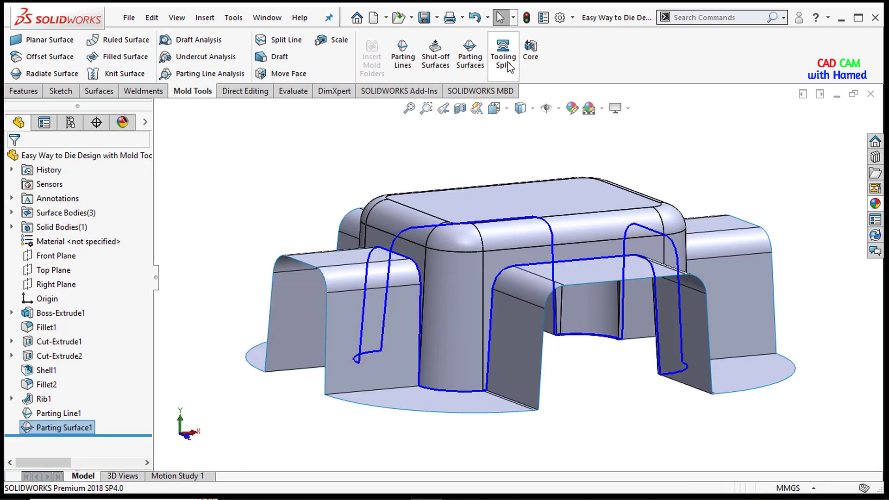
Step: Start a Tooling Split on the part's flat top face and sketch an origin-centred rectangle about 486 mm wide and 305 mm high
{"action": "left_click", "coordinate": [512, 64]}
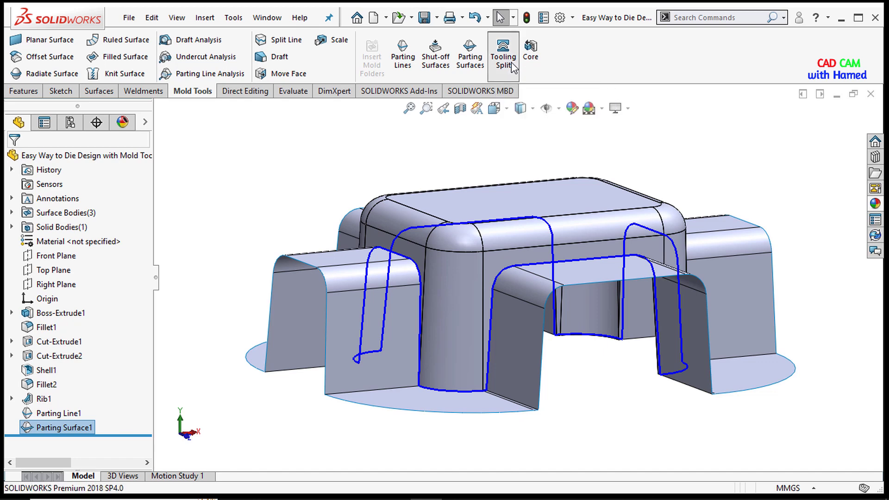
{"action": "left_click", "coordinate": [539, 195]}
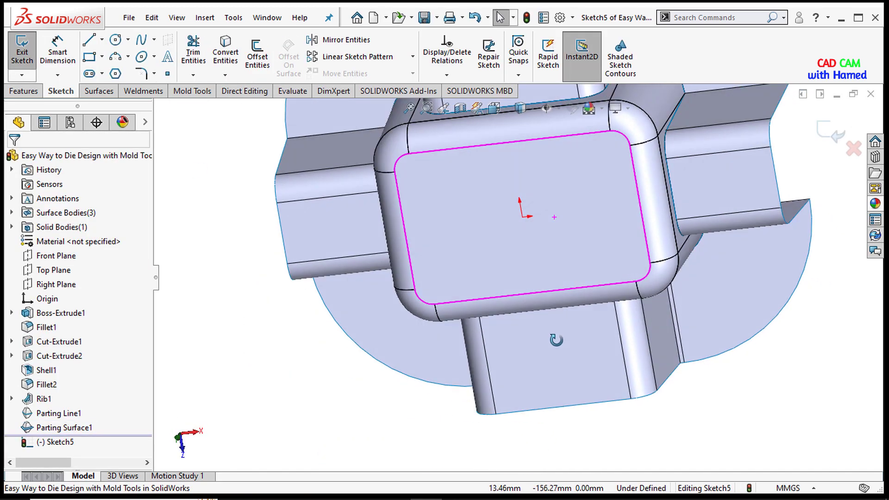
{"action": "scroll", "coordinate": [499, 199], "scroll_direction": "up", "scroll_amount": 3}
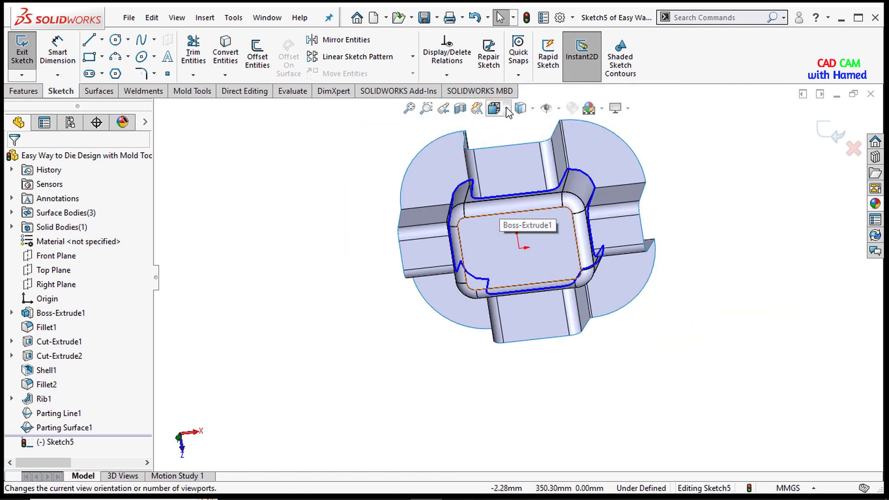
{"action": "left_click", "coordinate": [494, 108]}
{"action": "left_click", "coordinate": [568, 178]}
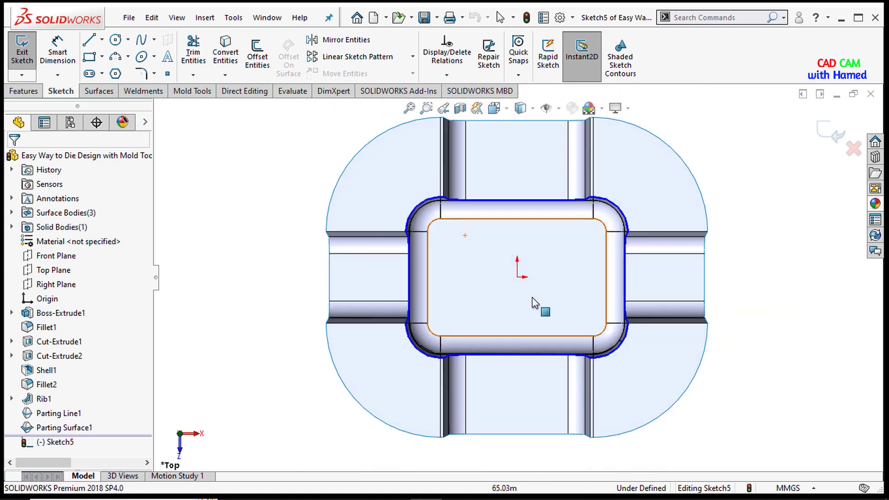
{"action": "left_click", "coordinate": [102, 58]}
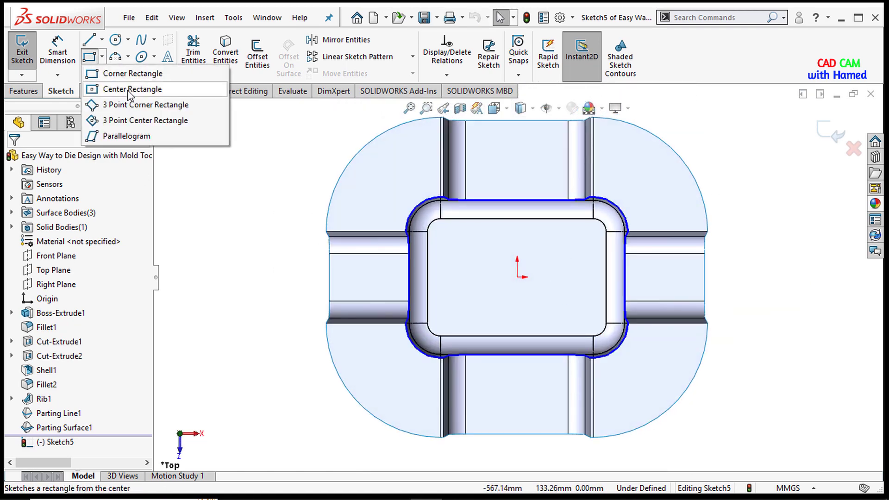
{"action": "left_click", "coordinate": [111, 89]}
{"action": "left_click", "coordinate": [517, 276]}
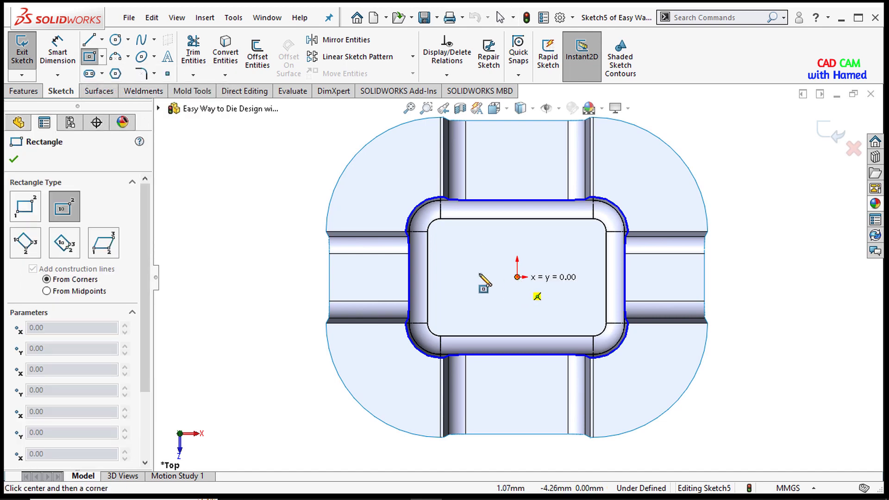
{"action": "left_click", "coordinate": [368, 183]}
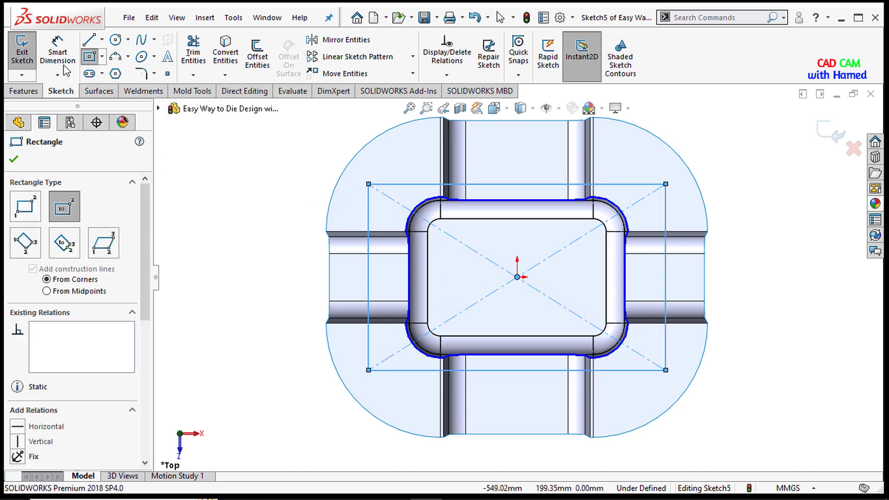
Step: Dimension the block rectangle 400 mm high and 500 mm wide, and finish the sketch
{"action": "left_click", "coordinate": [57, 49]}
{"action": "left_click", "coordinate": [667, 217]}
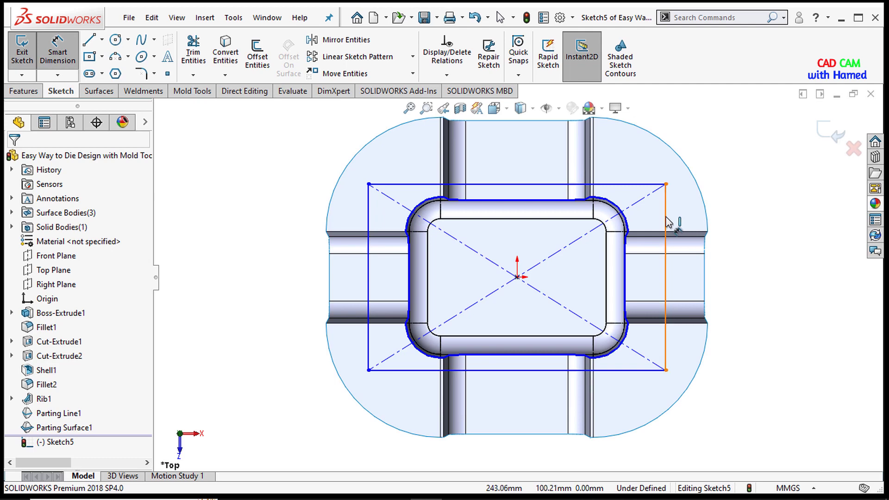
{"action": "left_click", "coordinate": [740, 260]}
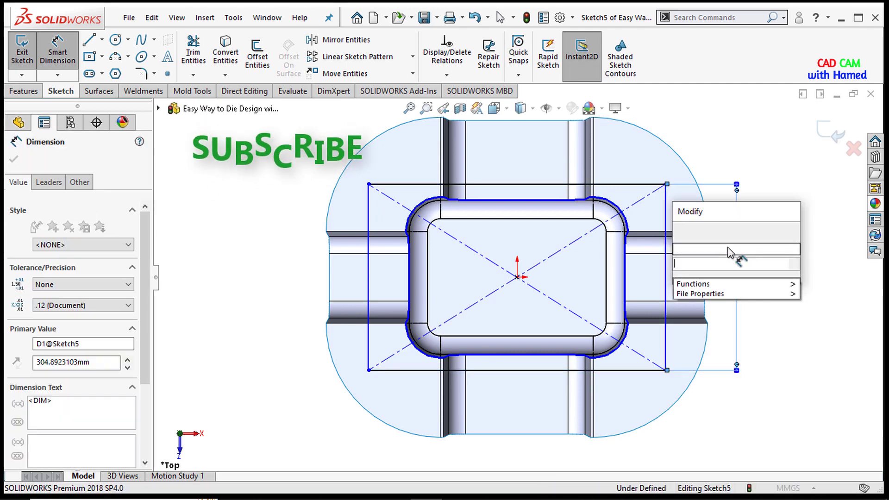
{"action": "type", "text": "400"}
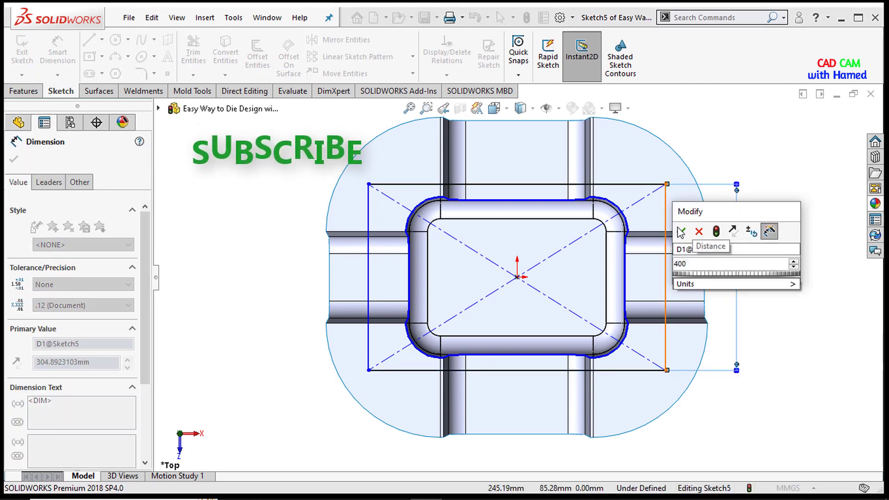
{"action": "left_click", "coordinate": [680, 231]}
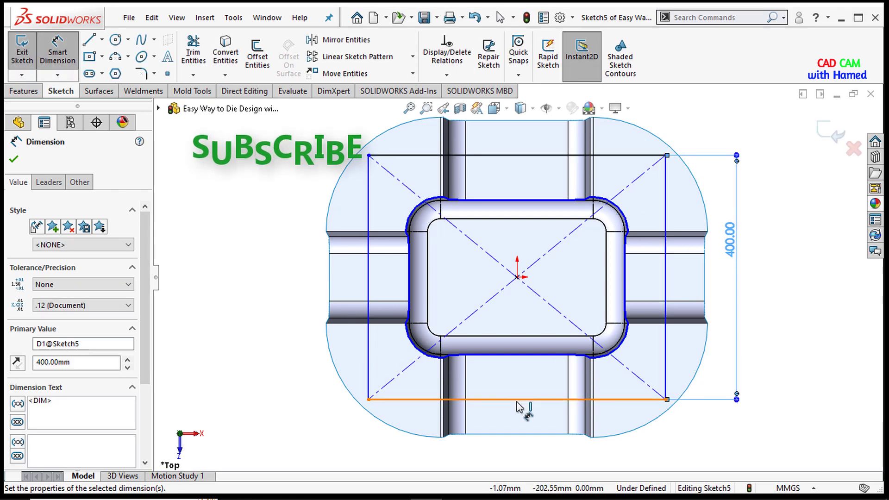
{"action": "left_click", "coordinate": [516, 400]}
{"action": "left_click", "coordinate": [519, 422]}
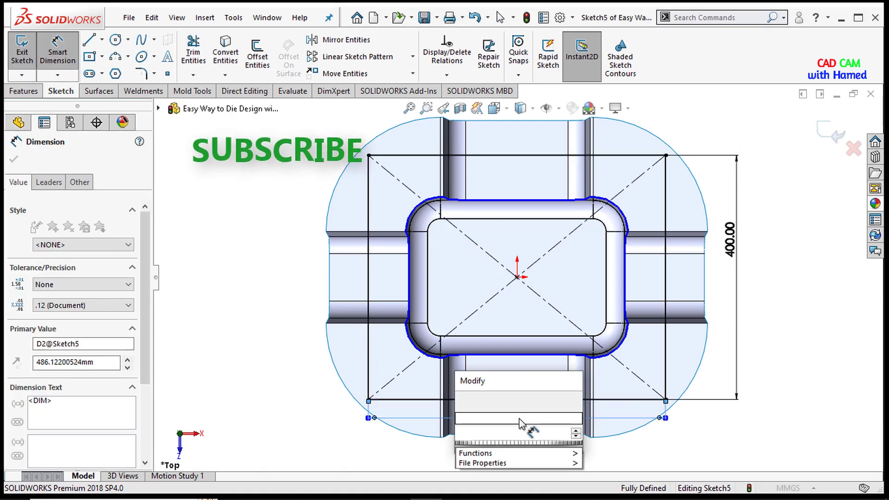
{"action": "type", "text": "500"}
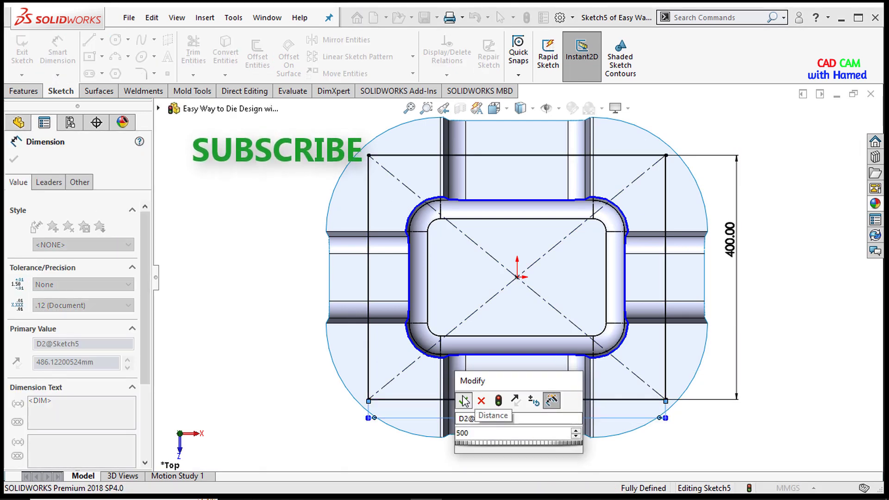
{"action": "key", "text": "Return"}
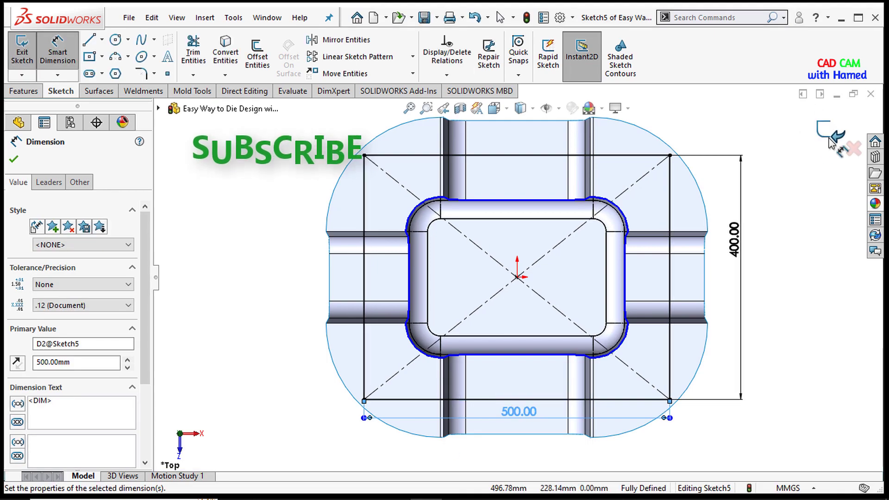
{"action": "left_click", "coordinate": [832, 137]}
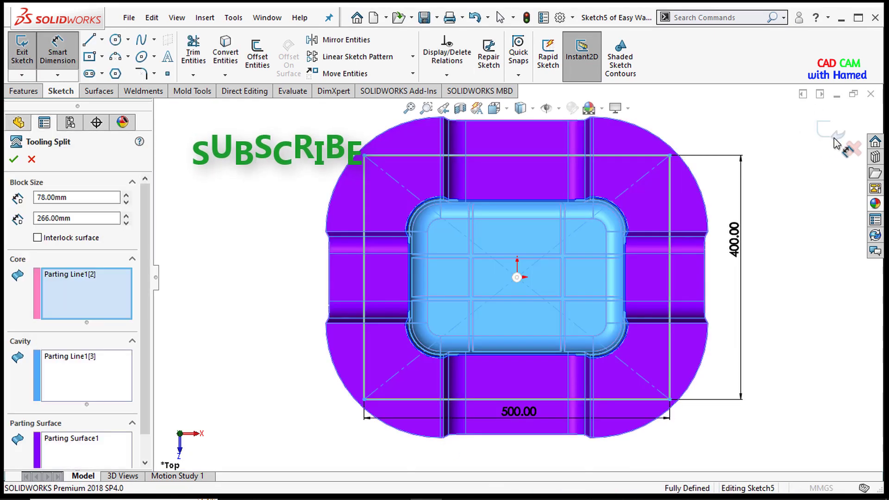
Step: Create the tooling split with block depths of 78 mm and 266 mm, without an interlock surface
{"action": "middle_click_drag", "start_coordinate": [513, 290], "coordinate": [527, 170]}
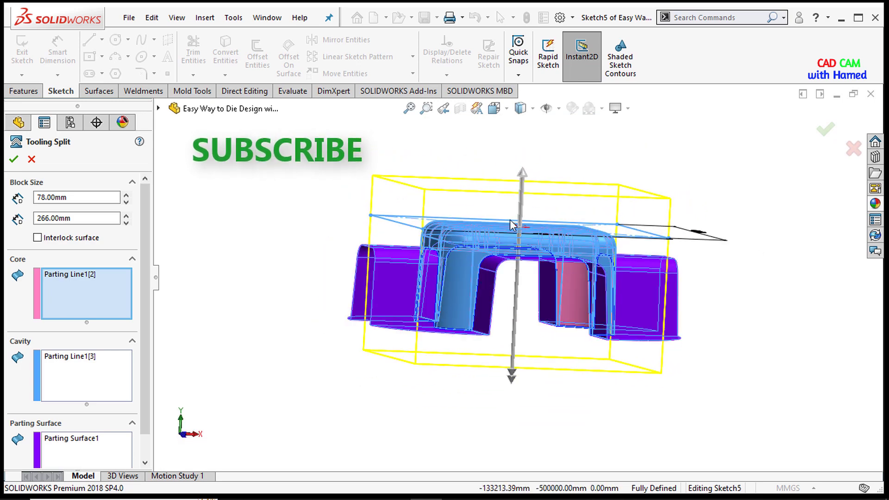
{"action": "scroll", "coordinate": [511, 225], "scroll_direction": "down", "scroll_amount": 3}
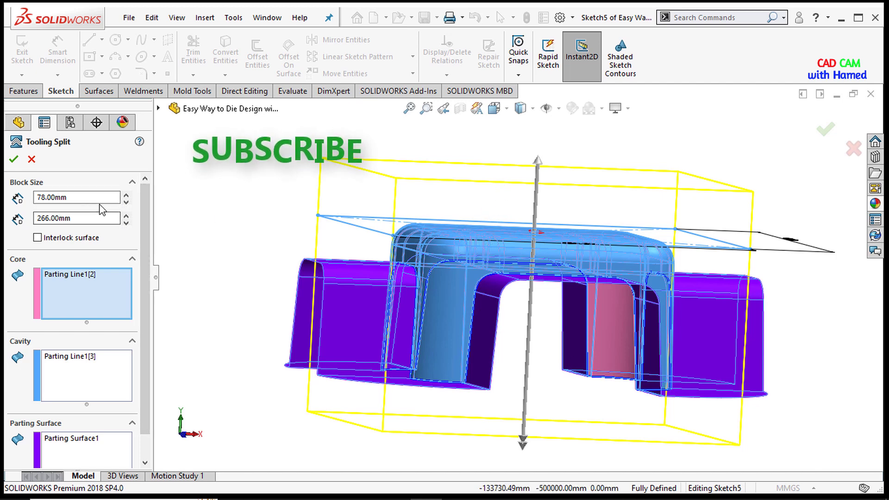
{"action": "left_click", "coordinate": [14, 160]}
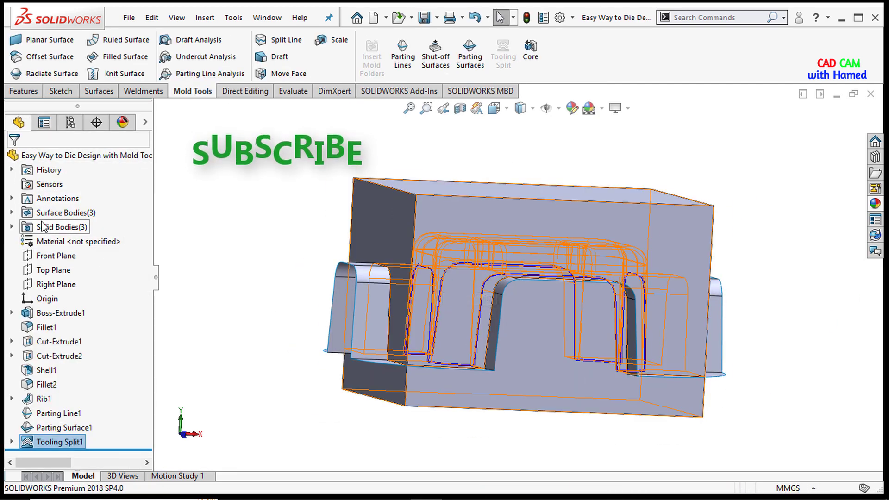
Step: Hide the parting surface bodies so that only the mold blocks remain around the part
{"action": "left_click", "coordinate": [12, 213]}
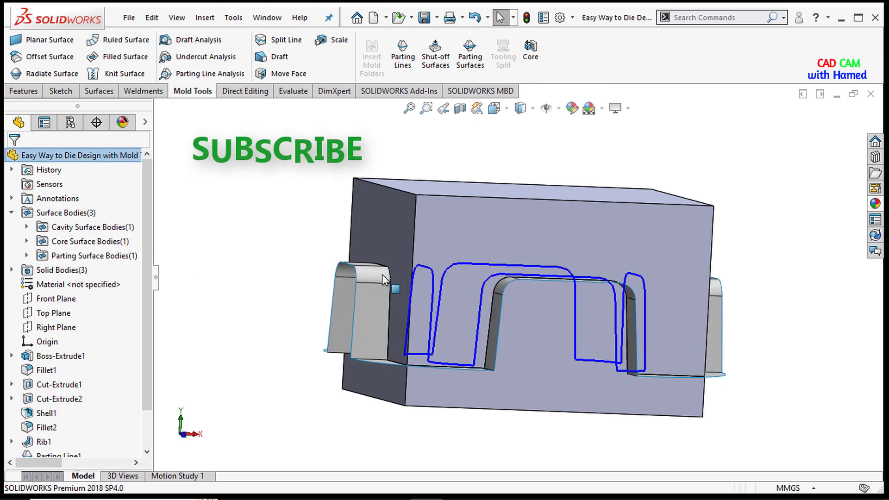
{"action": "left_click", "coordinate": [77, 258]}
{"action": "left_click", "coordinate": [101, 235]}
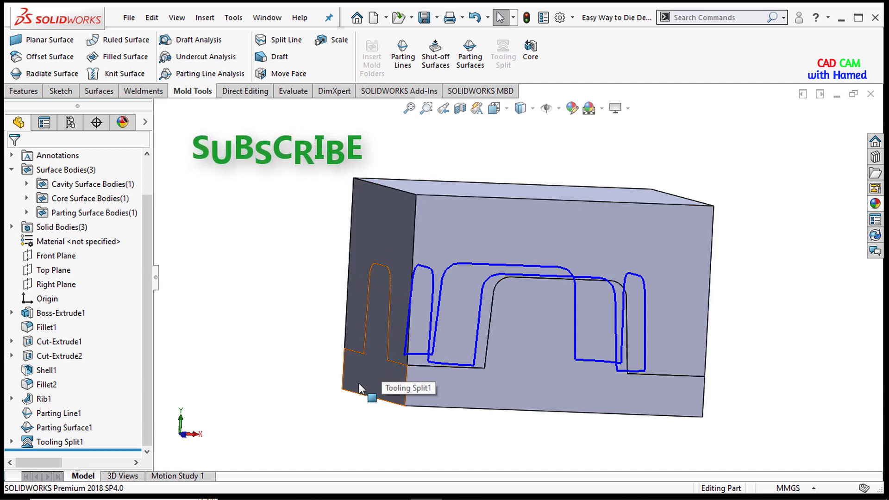
{"action": "scroll", "coordinate": [113, 248], "scroll_direction": "up", "scroll_amount": 1}
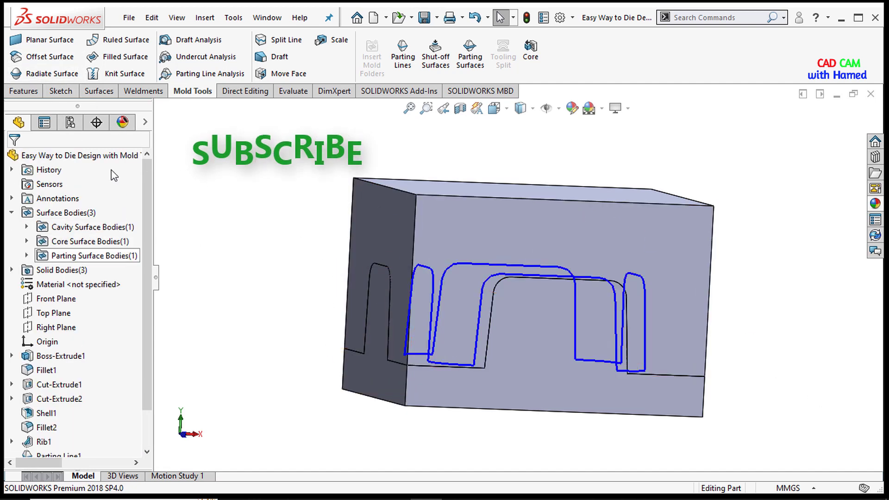
Step: Move the upper cavity block about 174 mm upward along Y with Move/Copy Bodies
{"action": "left_click", "coordinate": [249, 92]}
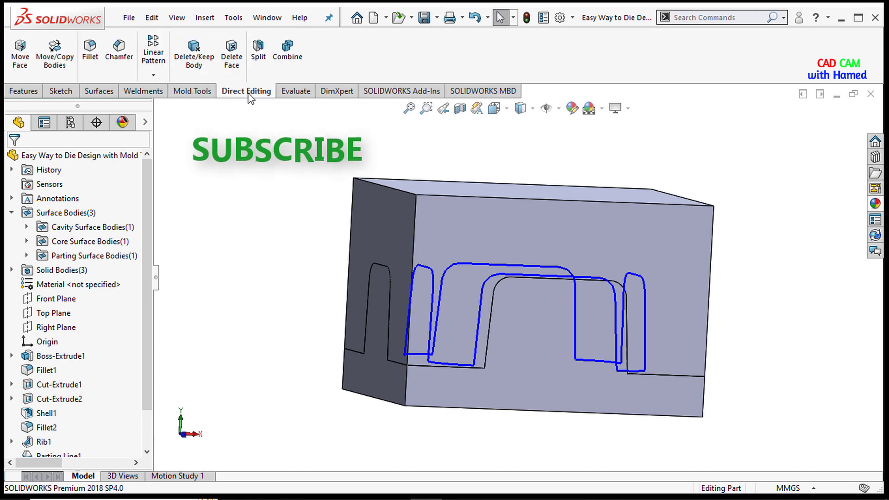
{"action": "left_click", "coordinate": [55, 60]}
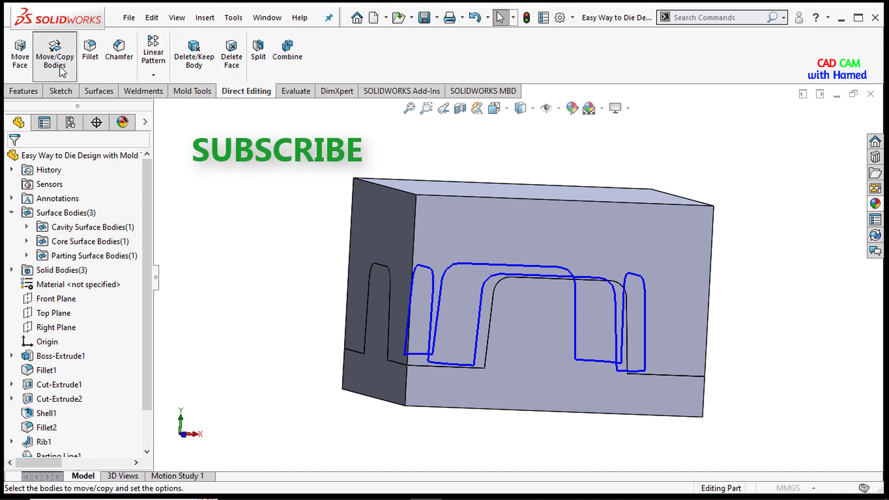
{"action": "scroll", "coordinate": [579, 187], "scroll_direction": "up", "scroll_amount": 2}
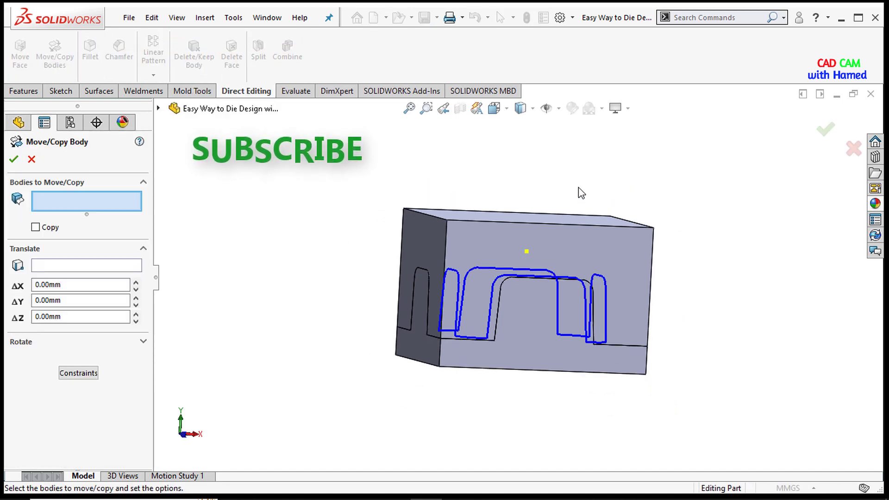
{"action": "left_click", "coordinate": [523, 242]}
{"action": "left_click_drag", "start_coordinate": [529, 209], "coordinate": [533, 134]}
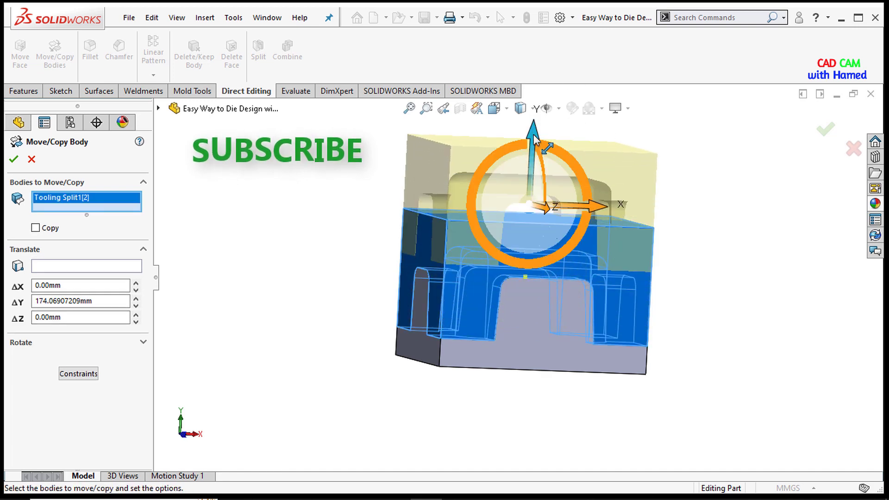
{"action": "left_click", "coordinate": [14, 160]}
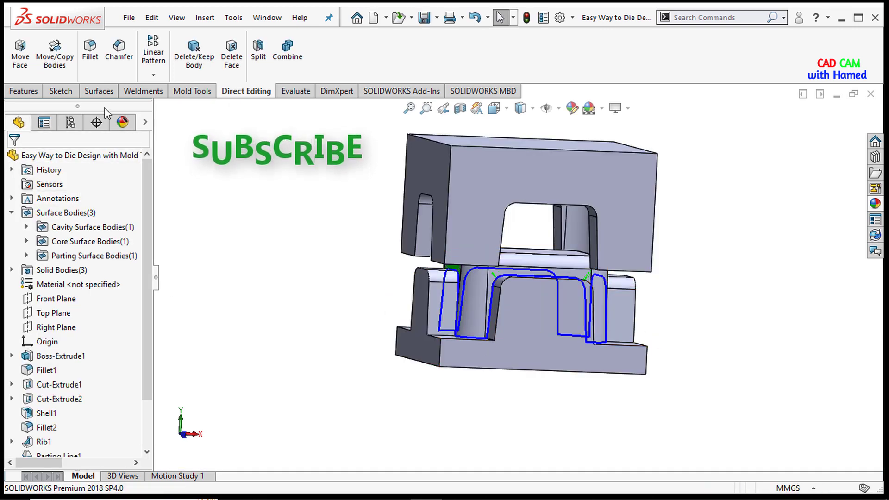
Step: Move the lower core block about 248 mm downward along Y to open the die below the part
{"action": "left_click", "coordinate": [53, 62]}
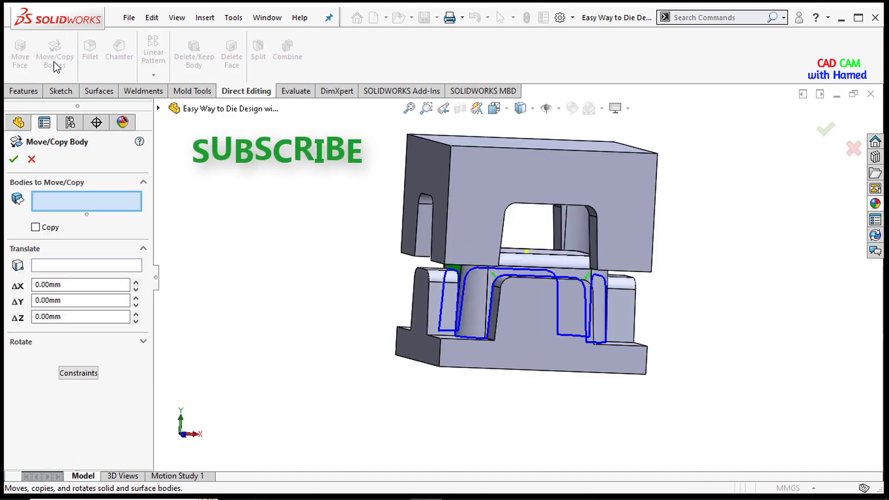
{"action": "left_click", "coordinate": [523, 335]}
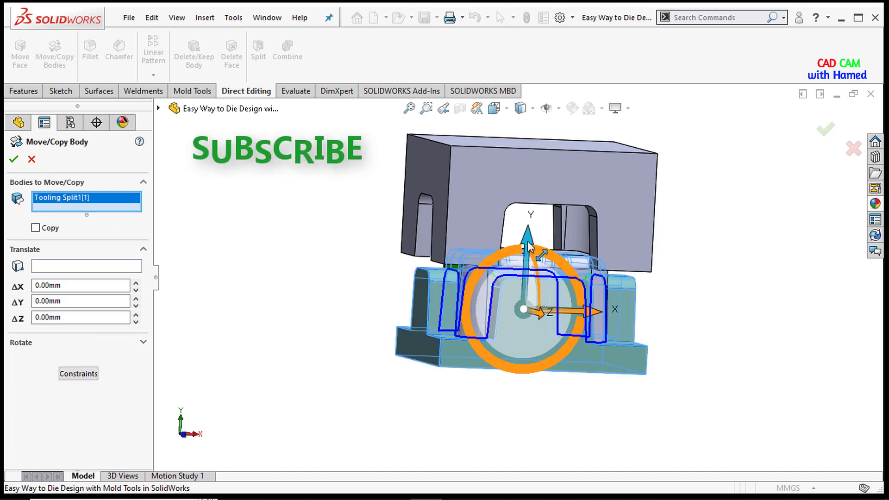
{"action": "left_click_drag", "start_coordinate": [528, 242], "coordinate": [512, 347]}
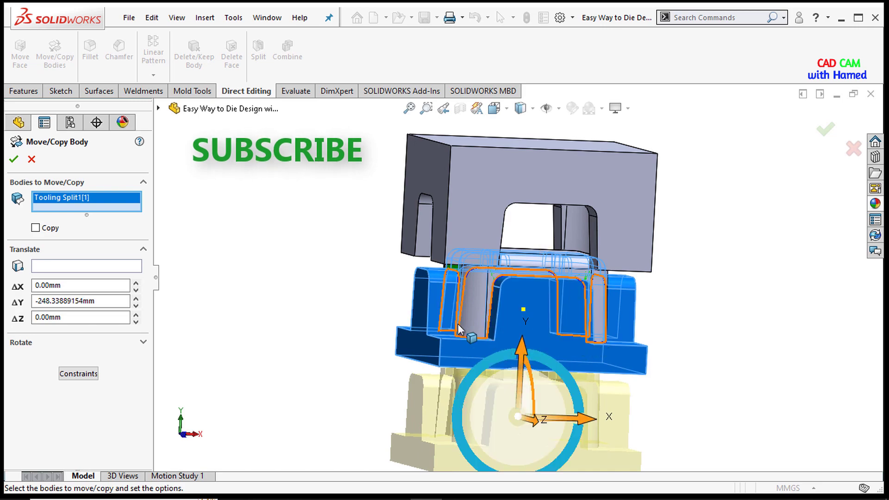
{"action": "left_click", "coordinate": [14, 159]}
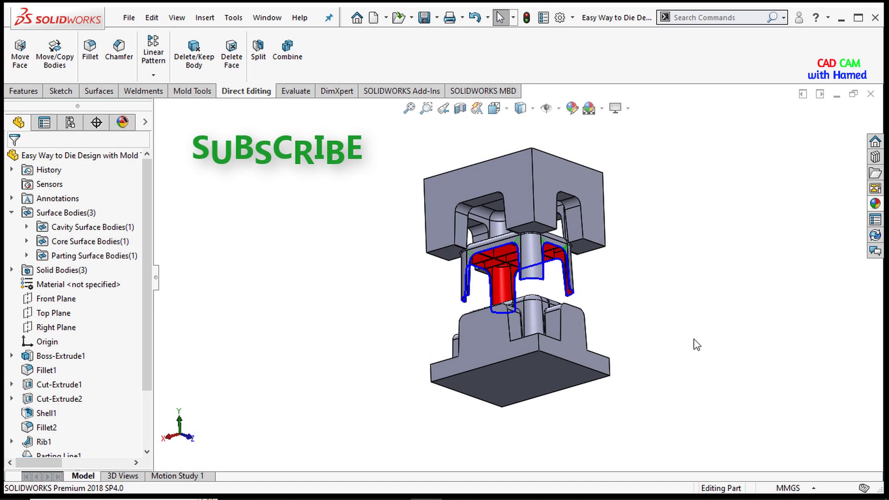
{"action": "middle_click_drag", "start_coordinate": [694, 345], "coordinate": [334, 425]}
{"action": "middle_click_drag", "start_coordinate": [566, 370], "coordinate": [462, 315]}
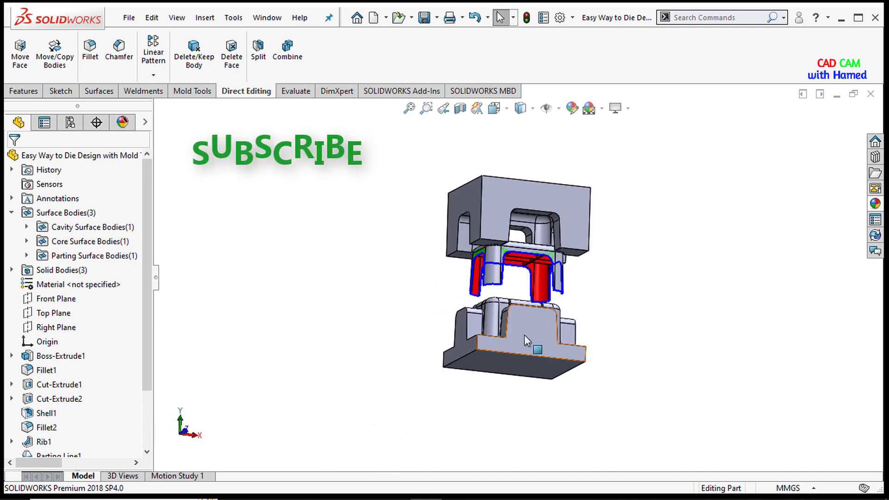
{"action": "scroll", "coordinate": [516, 271], "scroll_direction": "down", "scroll_amount": 5}
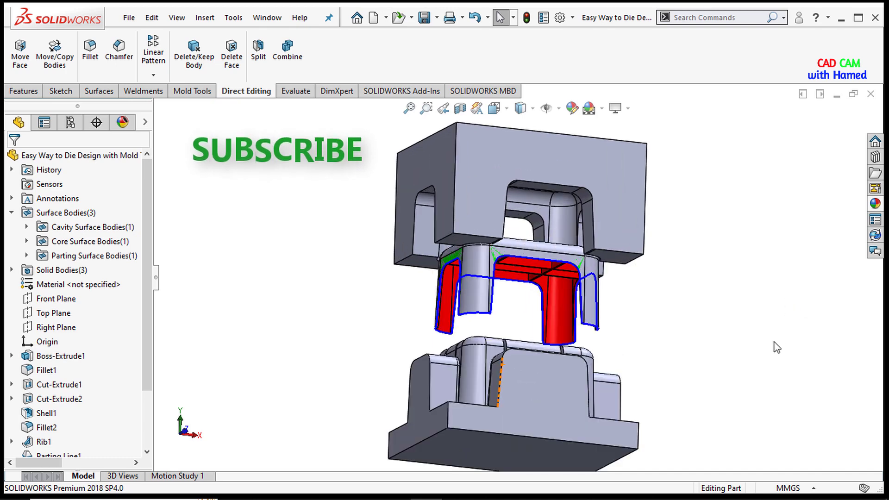